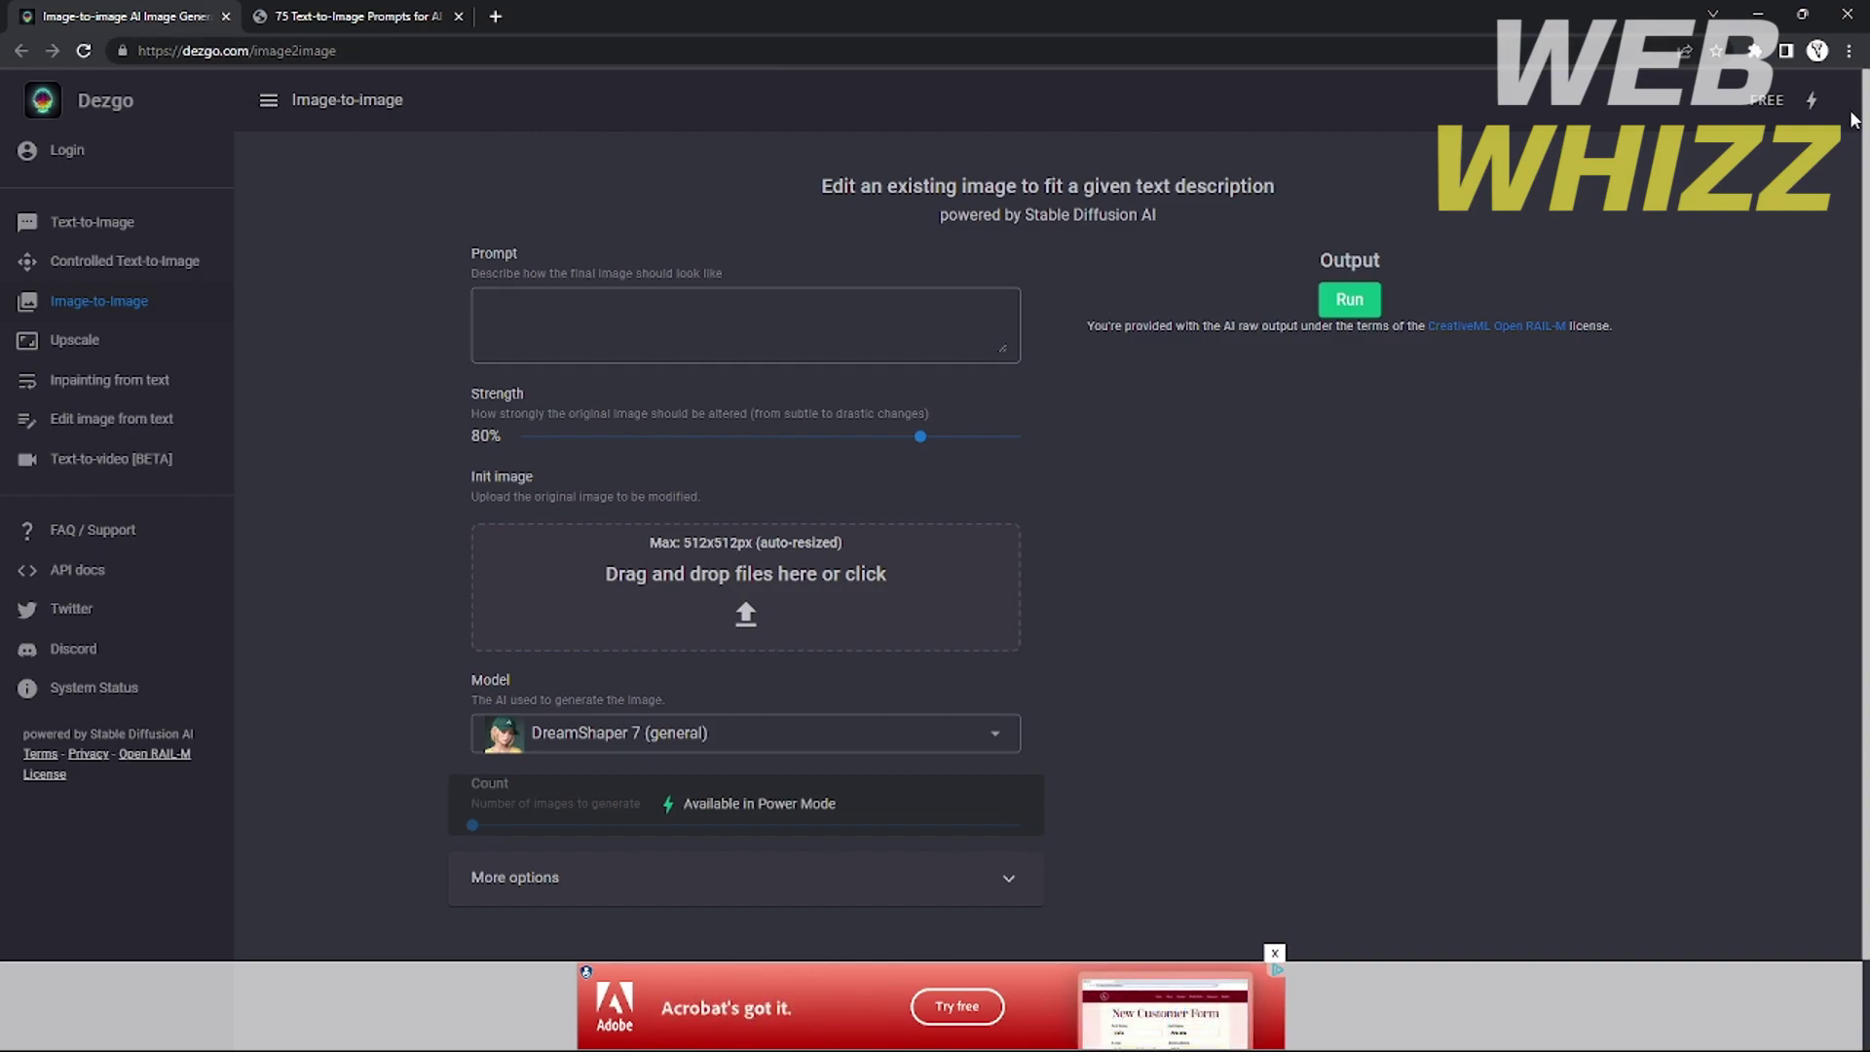
Close the advertisement and look through the article with 75 text-to-image prompts, returning to Dezgo
{"action": "left_click", "coordinate": [1273, 953]}
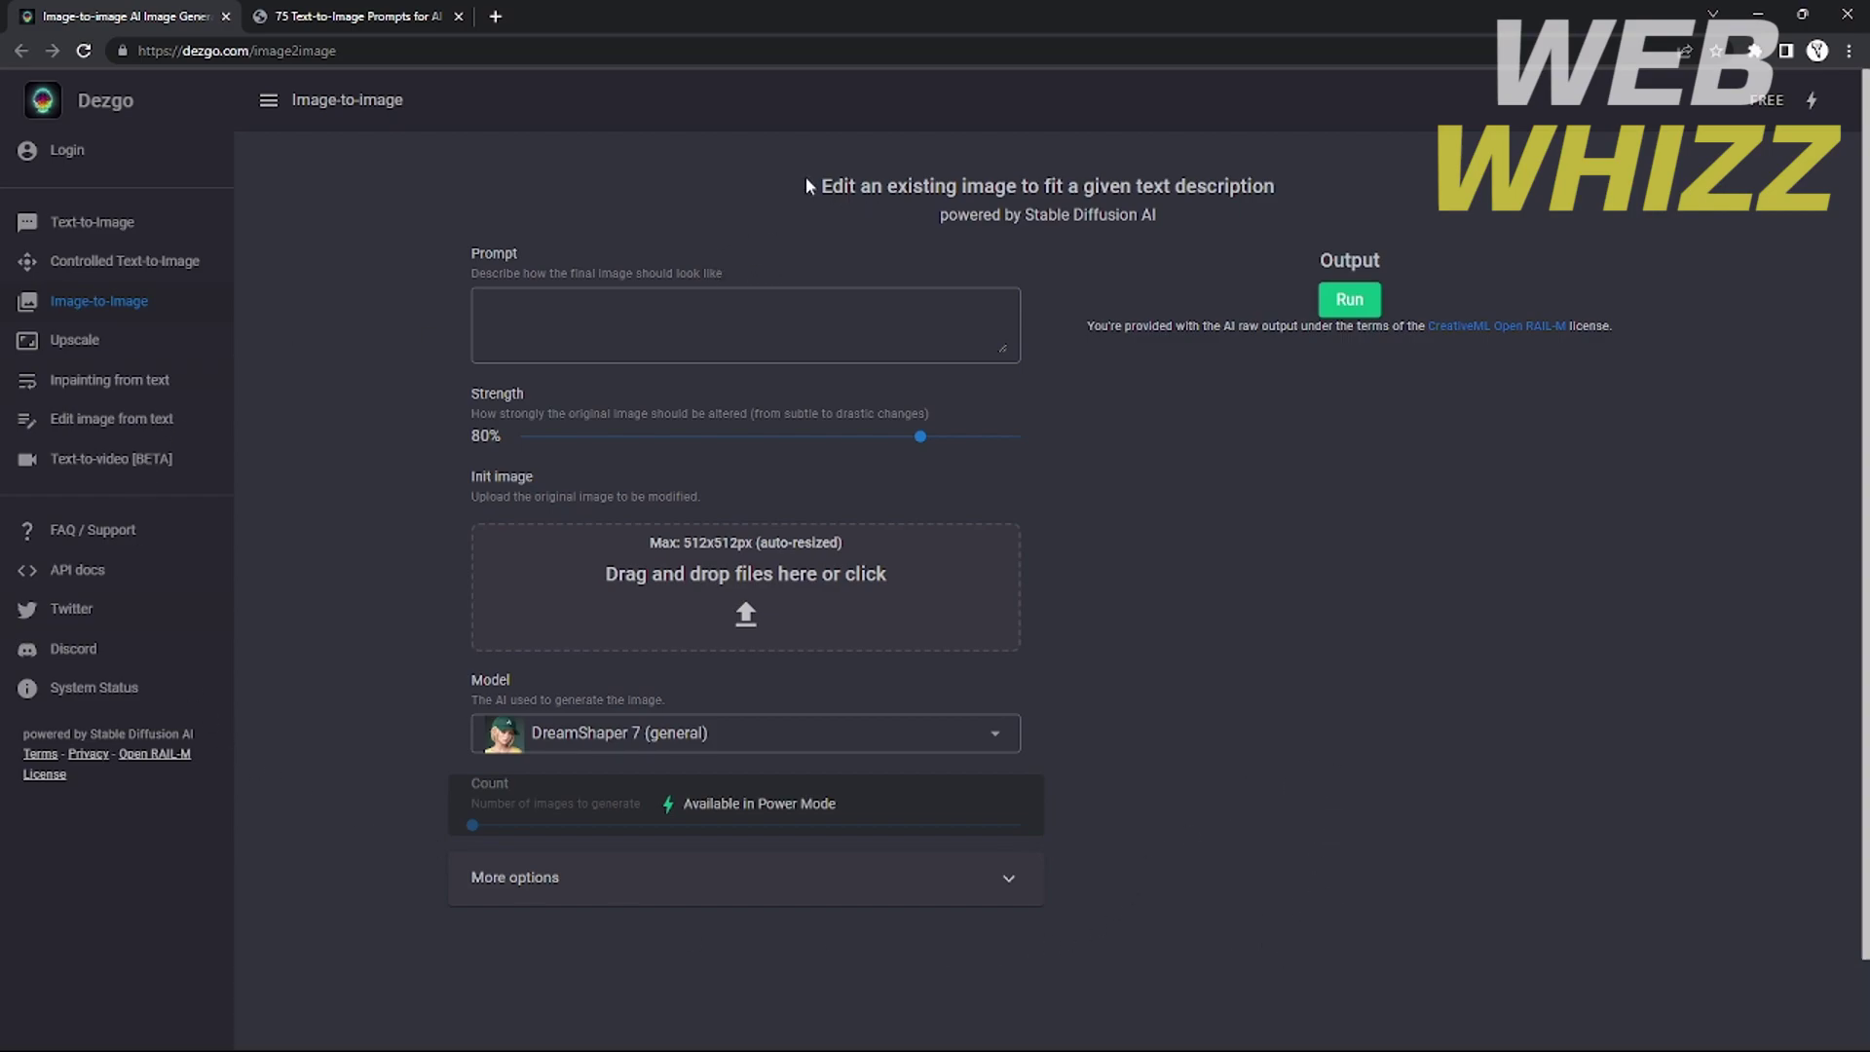
{"action": "left_click", "coordinate": [346, 21]}
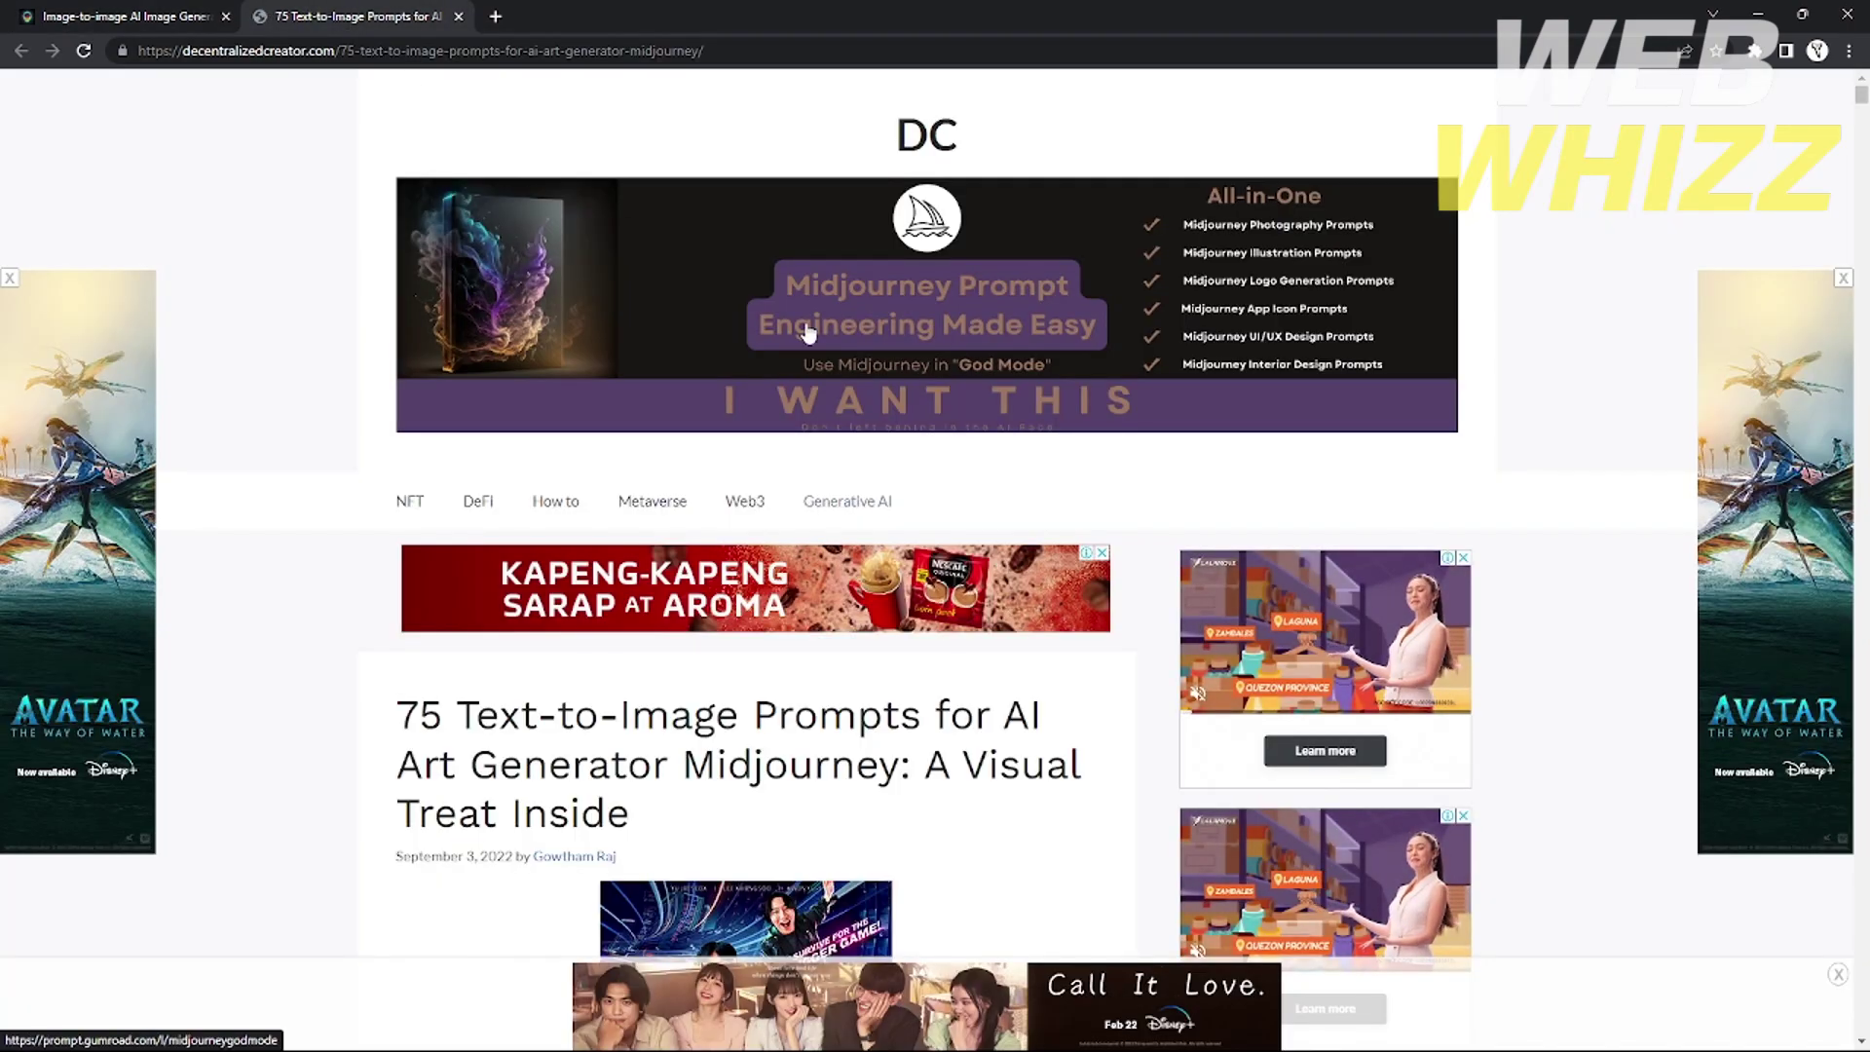
{"action": "scroll", "coordinate": [807, 333], "scroll_direction": "down", "scroll_amount": 15}
{"action": "scroll", "coordinate": [688, 701], "scroll_direction": "up", "scroll_amount": 6}
{"action": "key", "text": "ctrl+shift+Tab"}
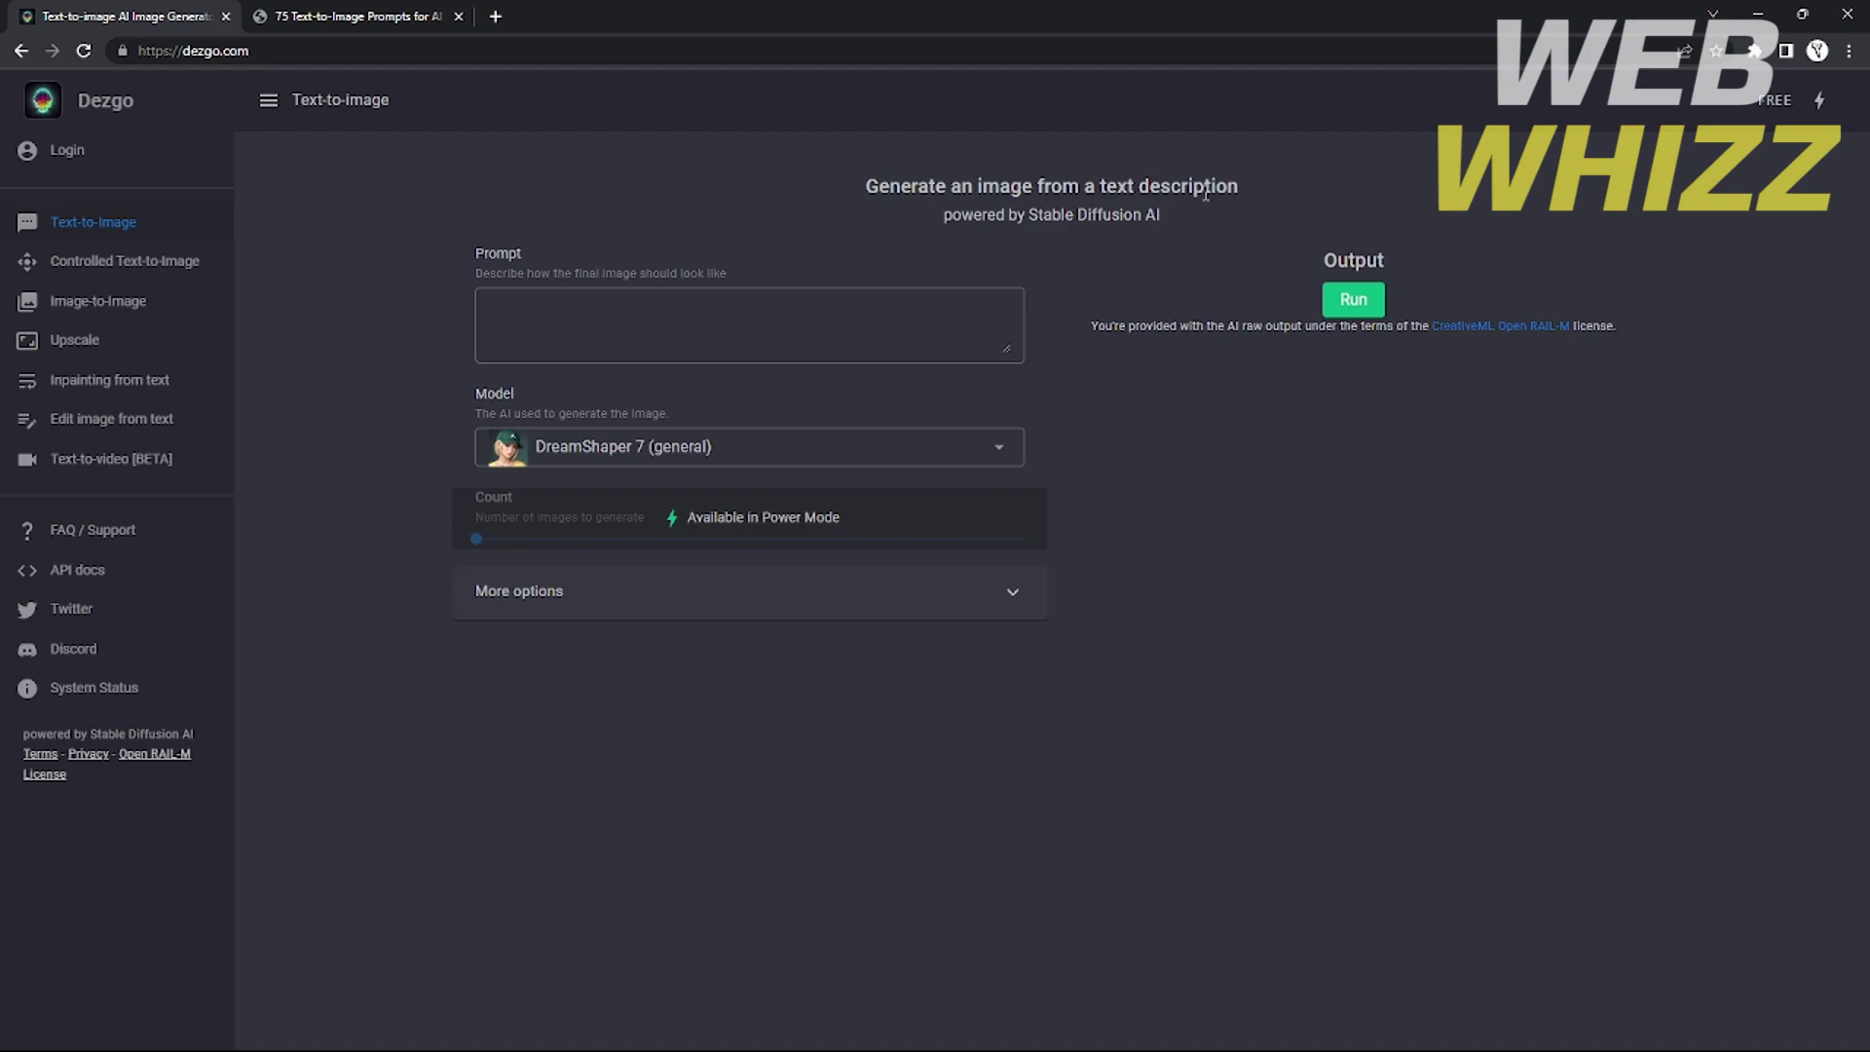
Open the Controlled Text-to-Image page and look through the available control models
{"action": "left_click", "coordinate": [626, 321]}
{"action": "left_click", "coordinate": [167, 263]}
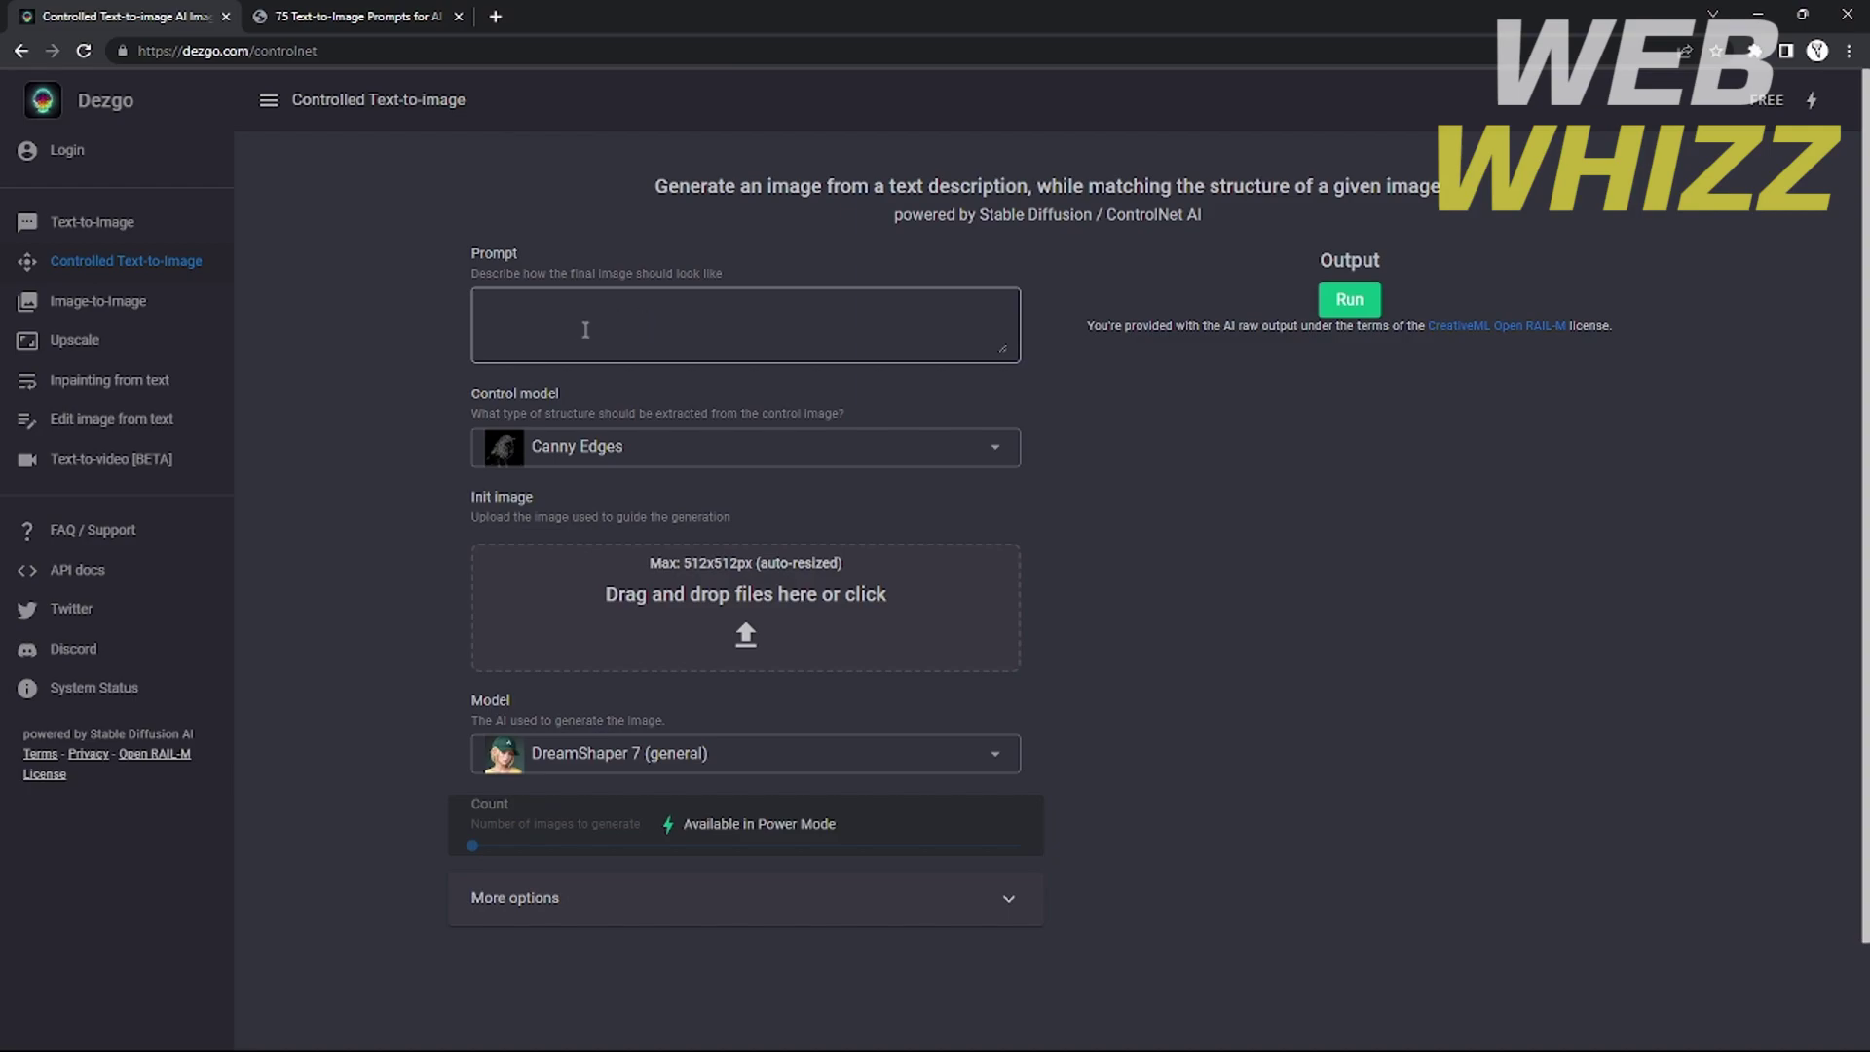
{"action": "left_click", "coordinate": [605, 446]}
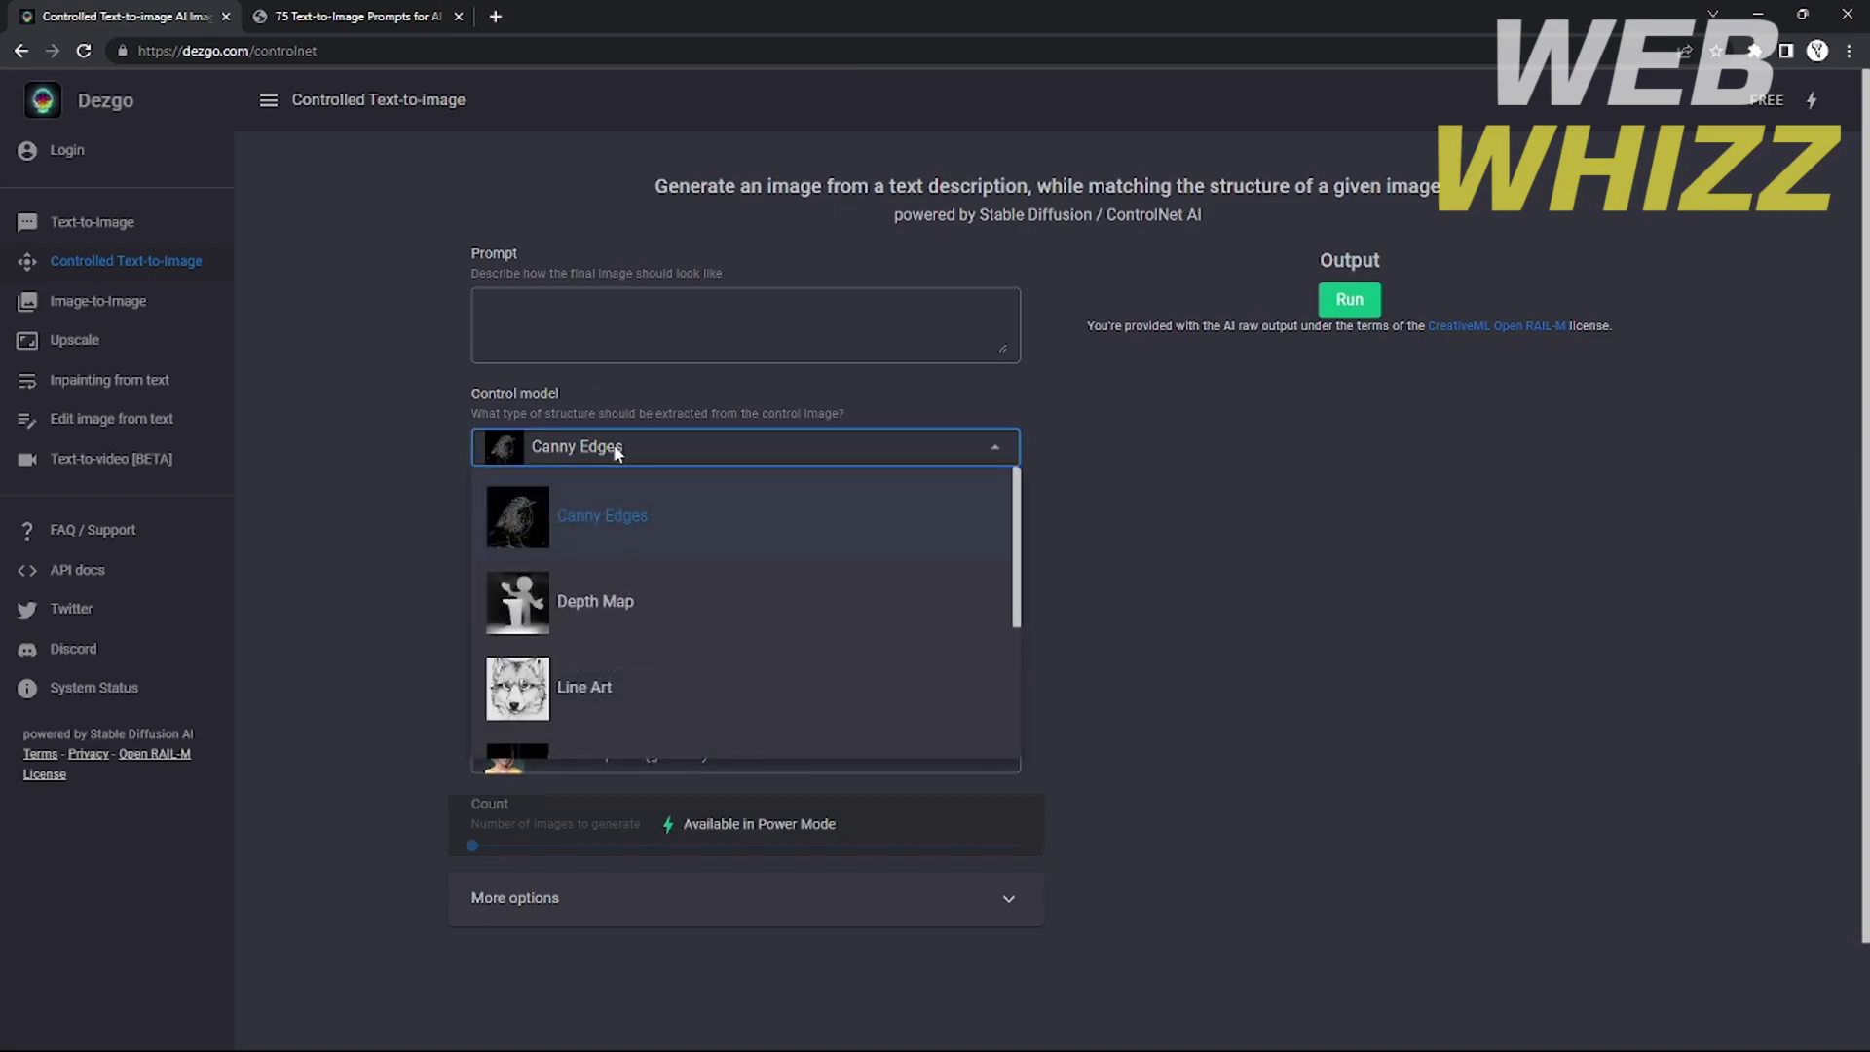
{"action": "scroll", "coordinate": [565, 633], "scroll_direction": "down", "scroll_amount": 3}
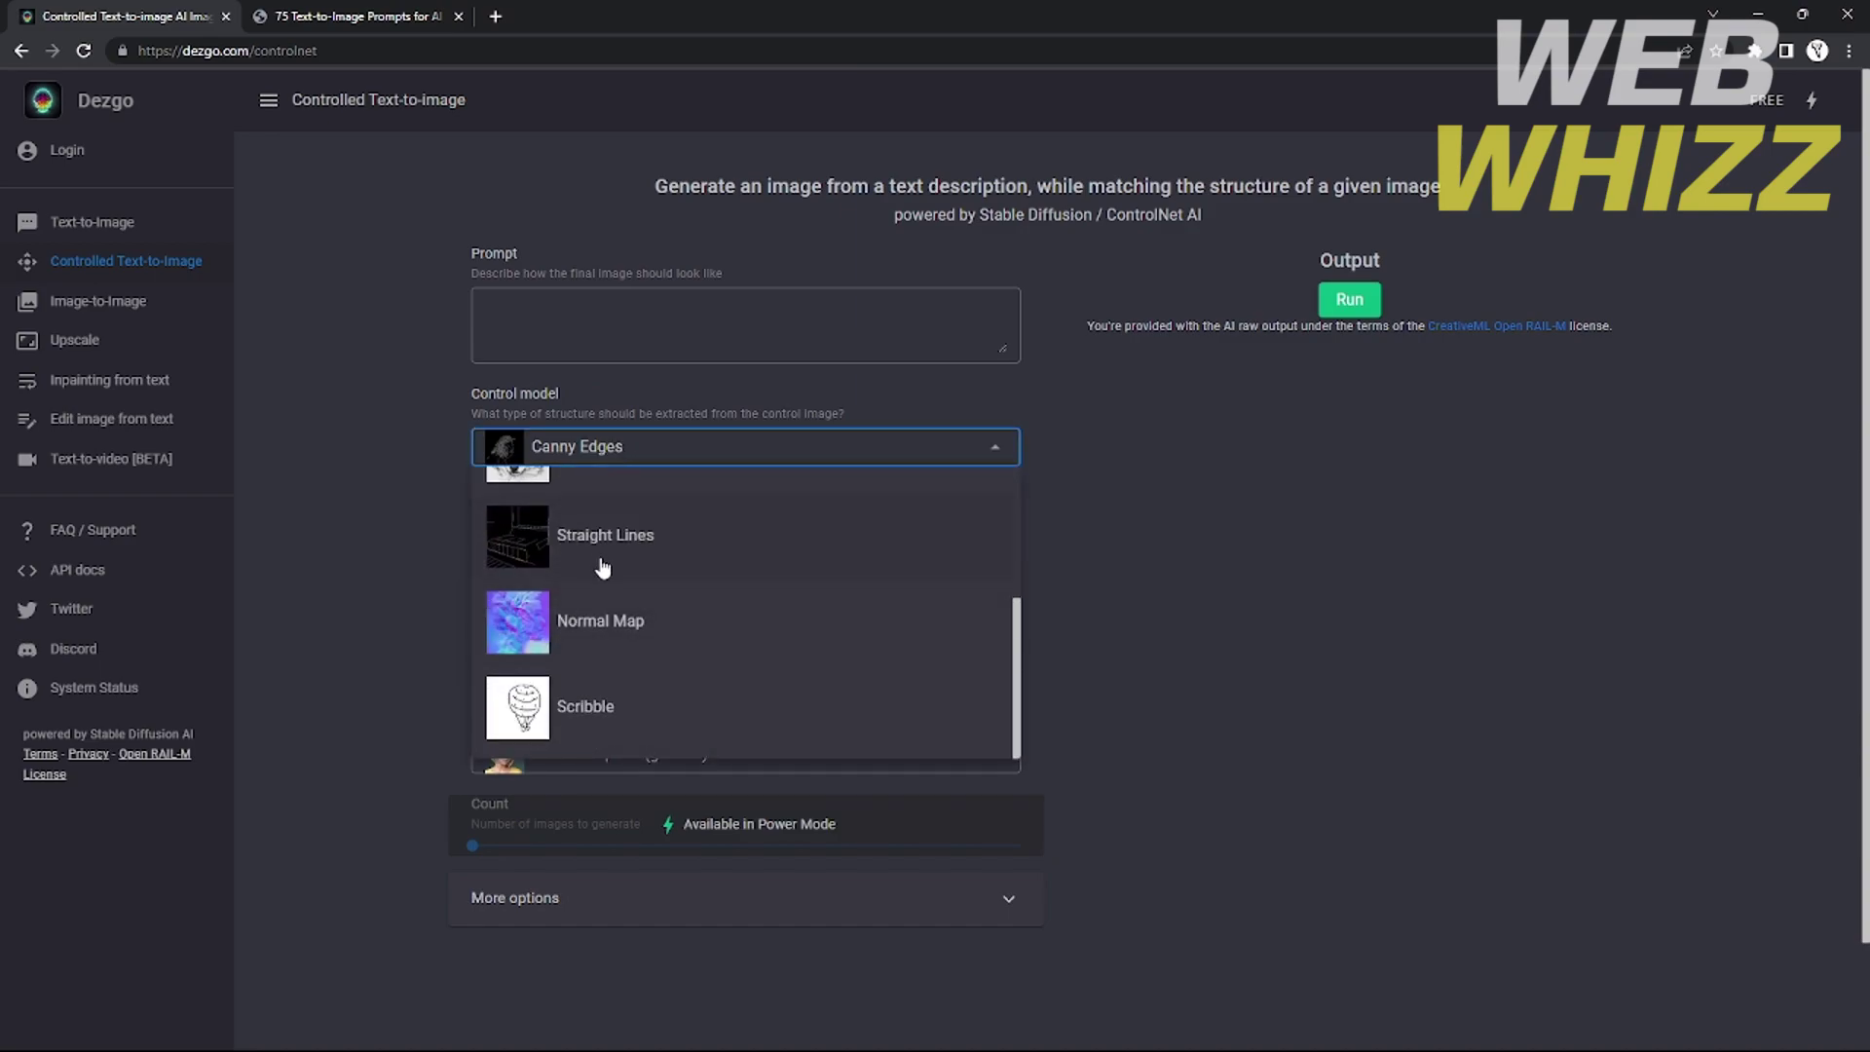
{"action": "scroll", "coordinate": [595, 670], "scroll_direction": "down", "scroll_amount": 1}
{"action": "scroll", "coordinate": [613, 545], "scroll_direction": "up", "scroll_amount": 1}
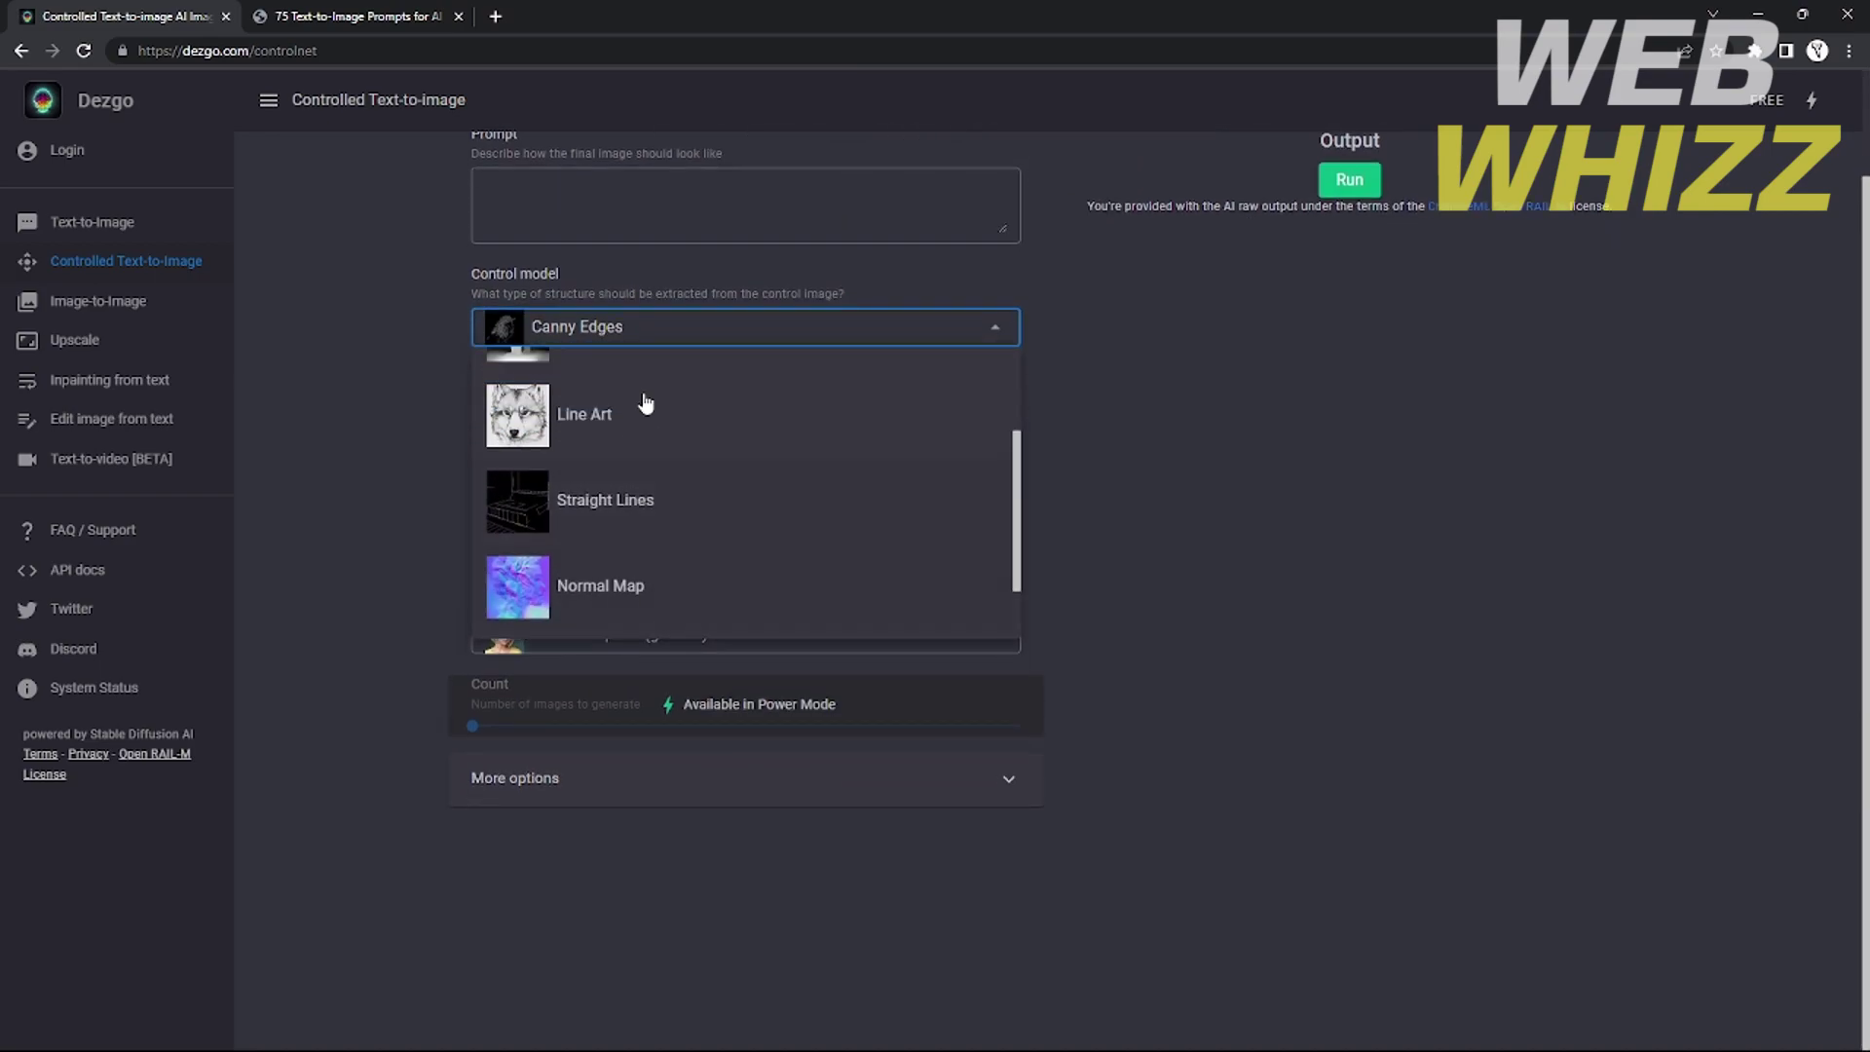
{"action": "left_click", "coordinate": [633, 329]}
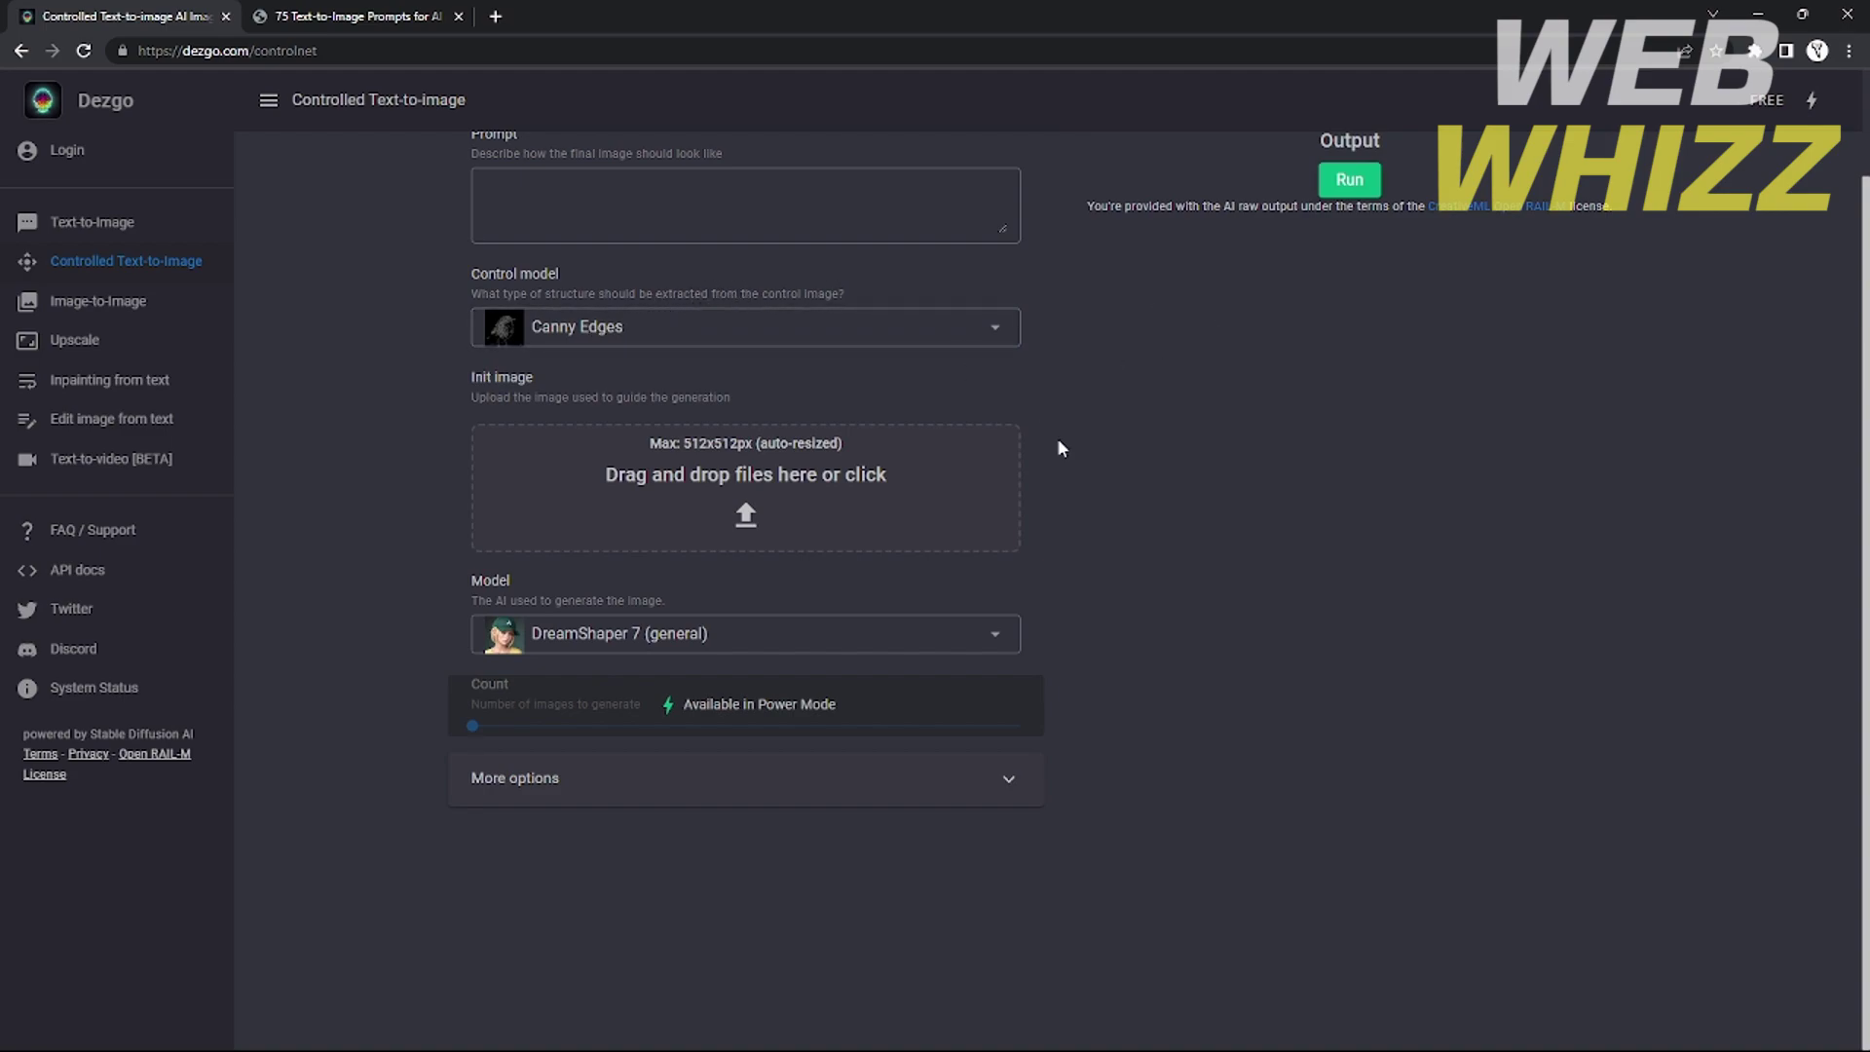
{"action": "scroll", "coordinate": [1061, 446], "scroll_direction": "up", "scroll_amount": 1}
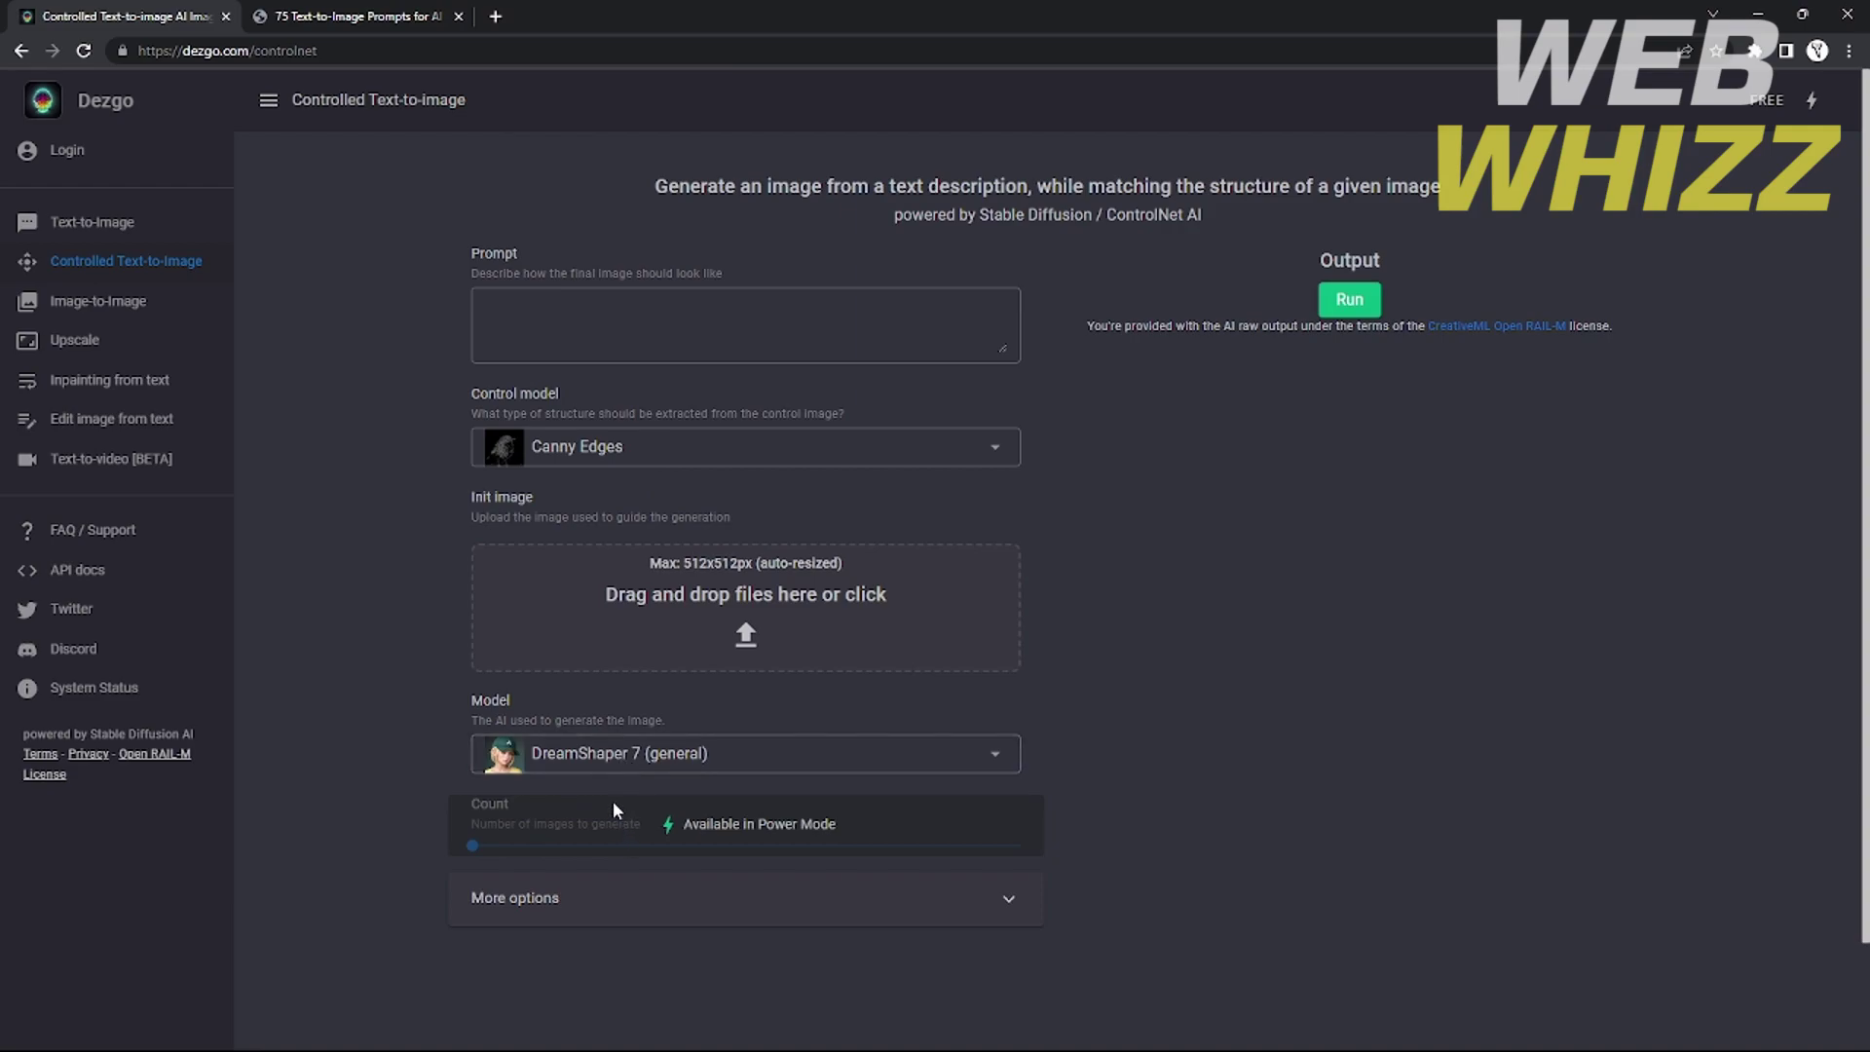
Expand the additional options of Controlled Text-to-Image and review the settings from Resolution to Upscale
{"action": "left_click", "coordinate": [642, 899]}
{"action": "scroll", "coordinate": [695, 772], "scroll_direction": "down", "scroll_amount": 3}
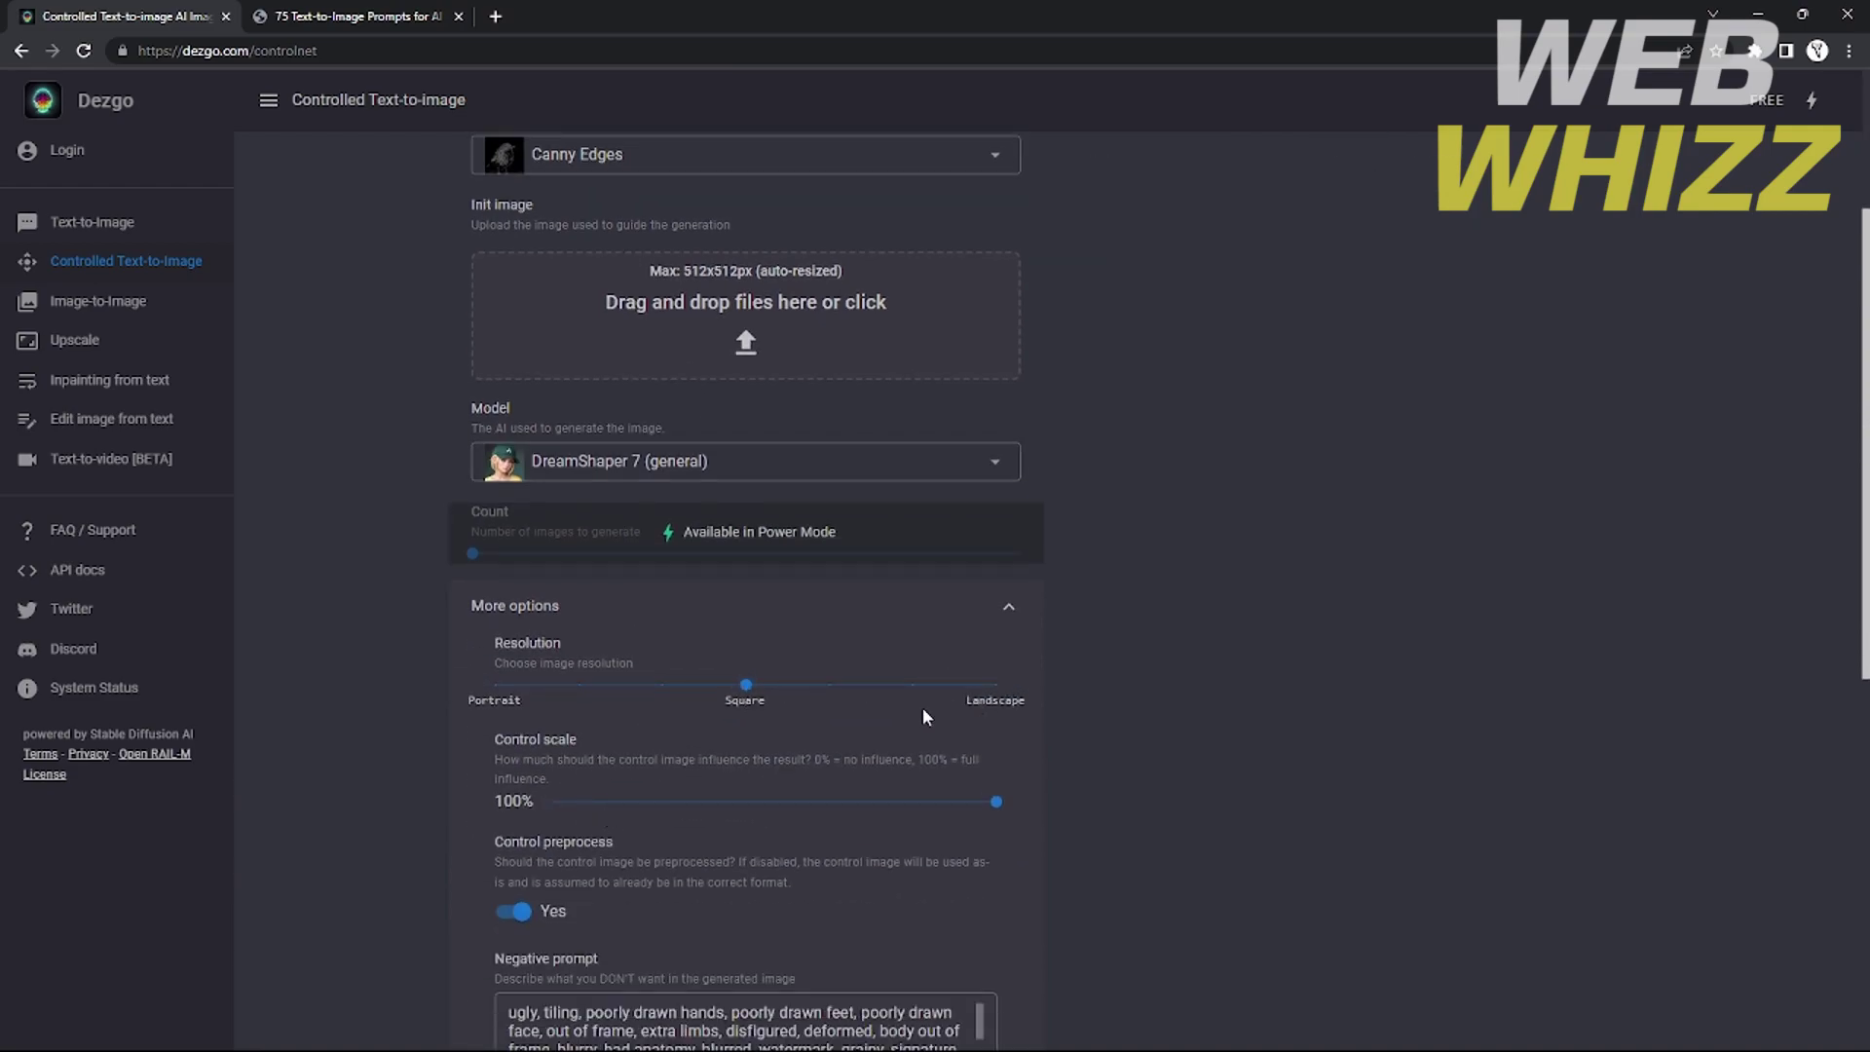
{"action": "scroll", "coordinate": [647, 815], "scroll_direction": "down", "scroll_amount": 4}
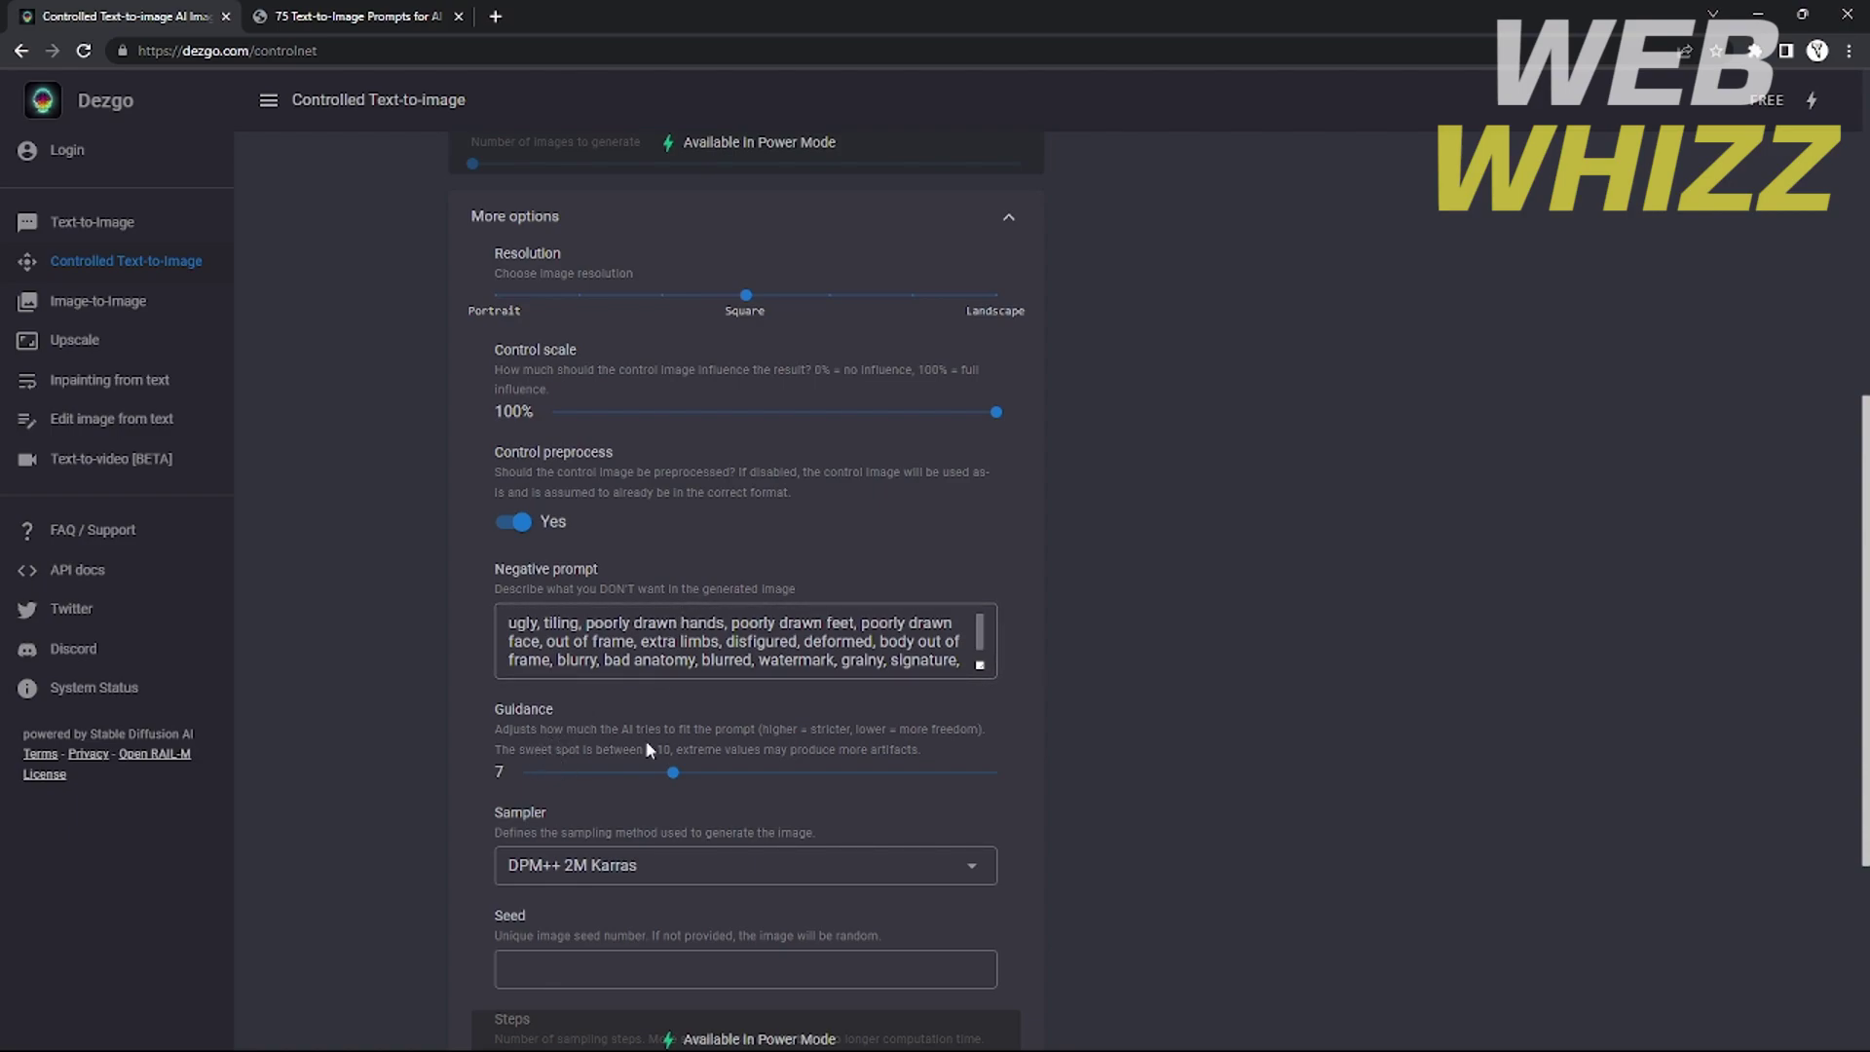
{"action": "scroll", "coordinate": [1034, 804], "scroll_direction": "down", "scroll_amount": 4}
{"action": "scroll", "coordinate": [1034, 803], "scroll_direction": "up", "scroll_amount": 9}
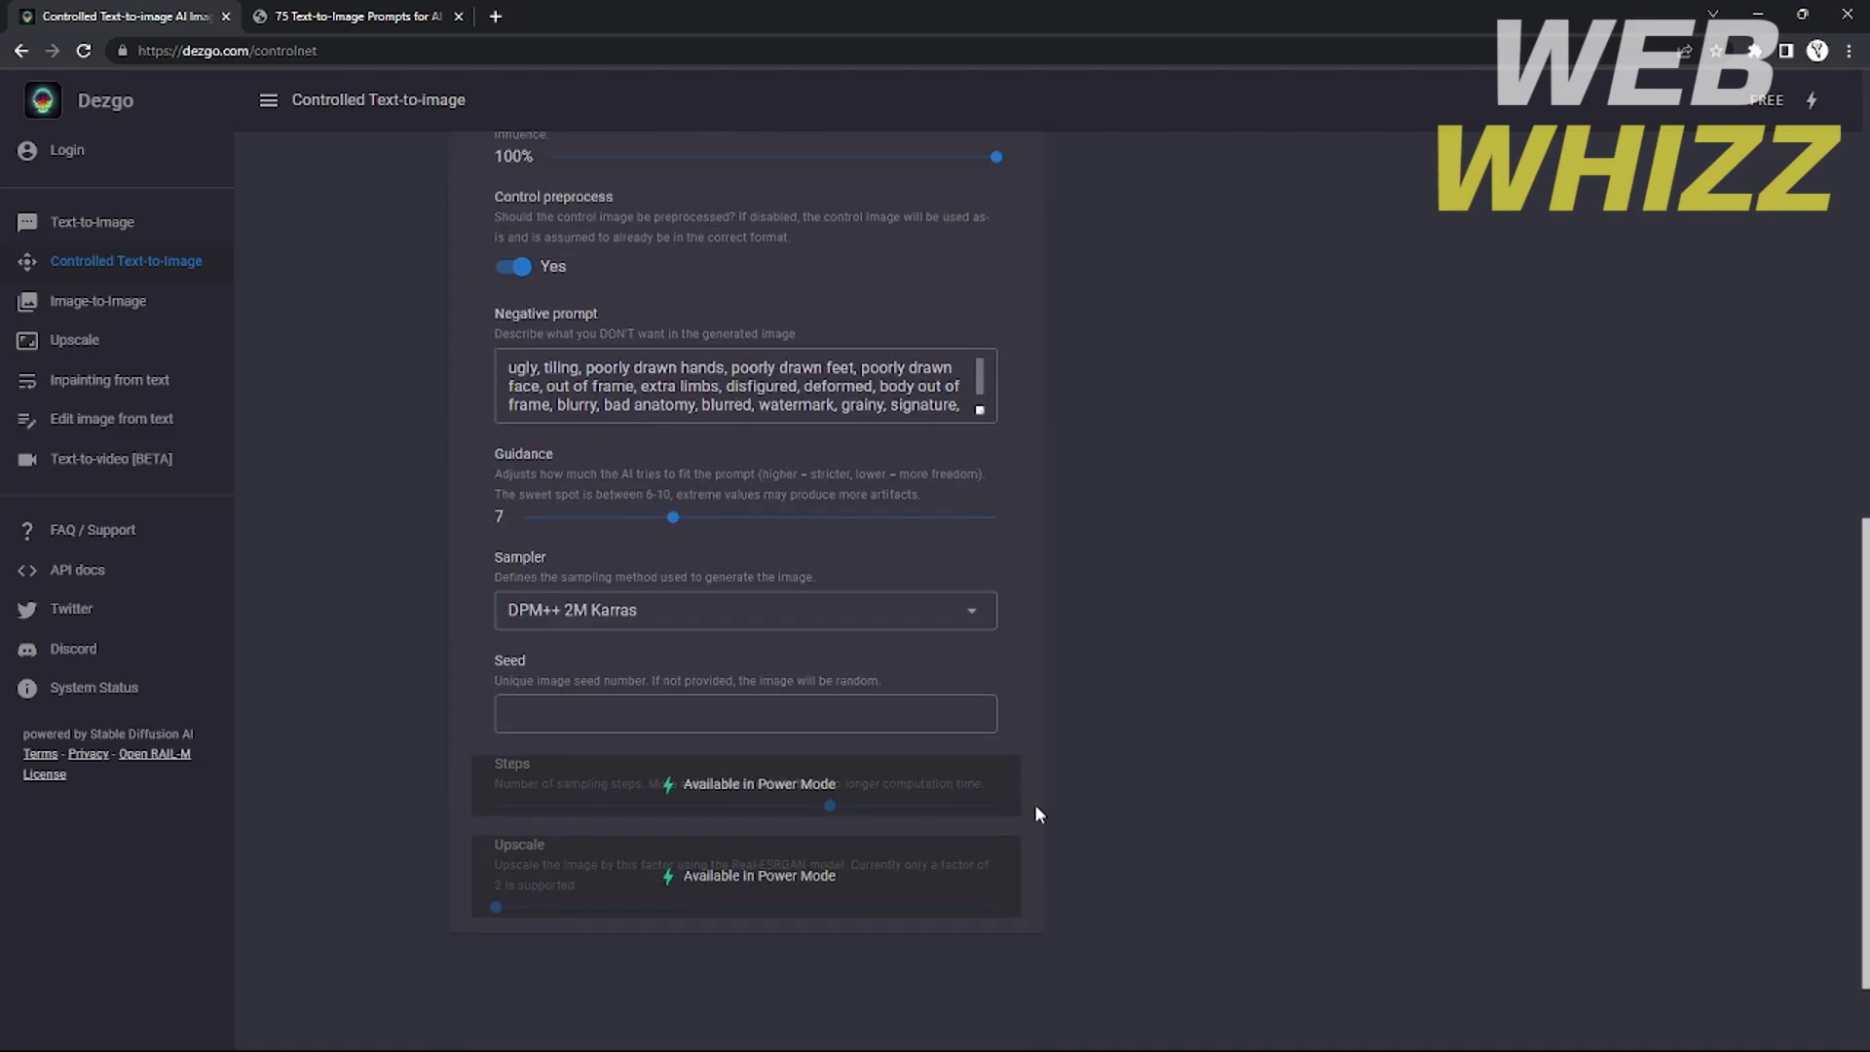
{"action": "scroll", "coordinate": [1034, 803], "scroll_direction": "up", "scroll_amount": 2}
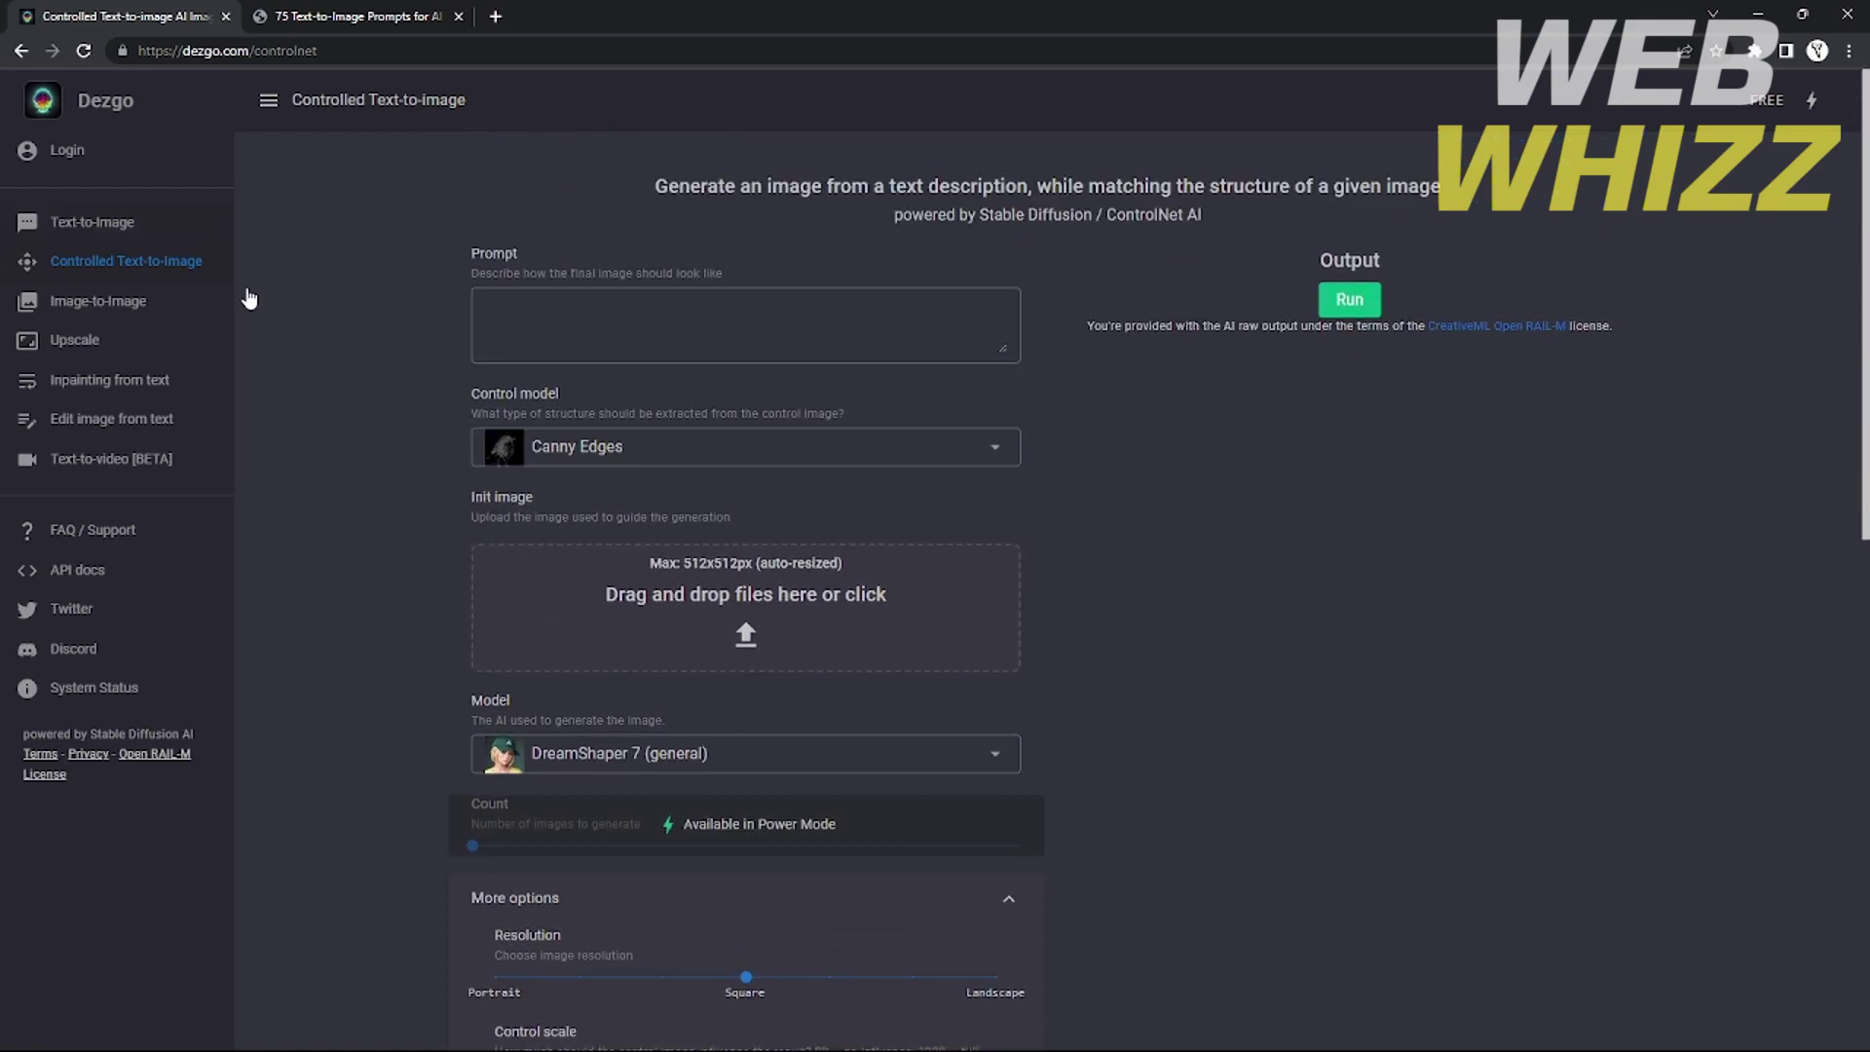
Examine the prompt field on the Image-to-Image page and open the Upscale page
{"action": "left_click", "coordinate": [91, 309]}
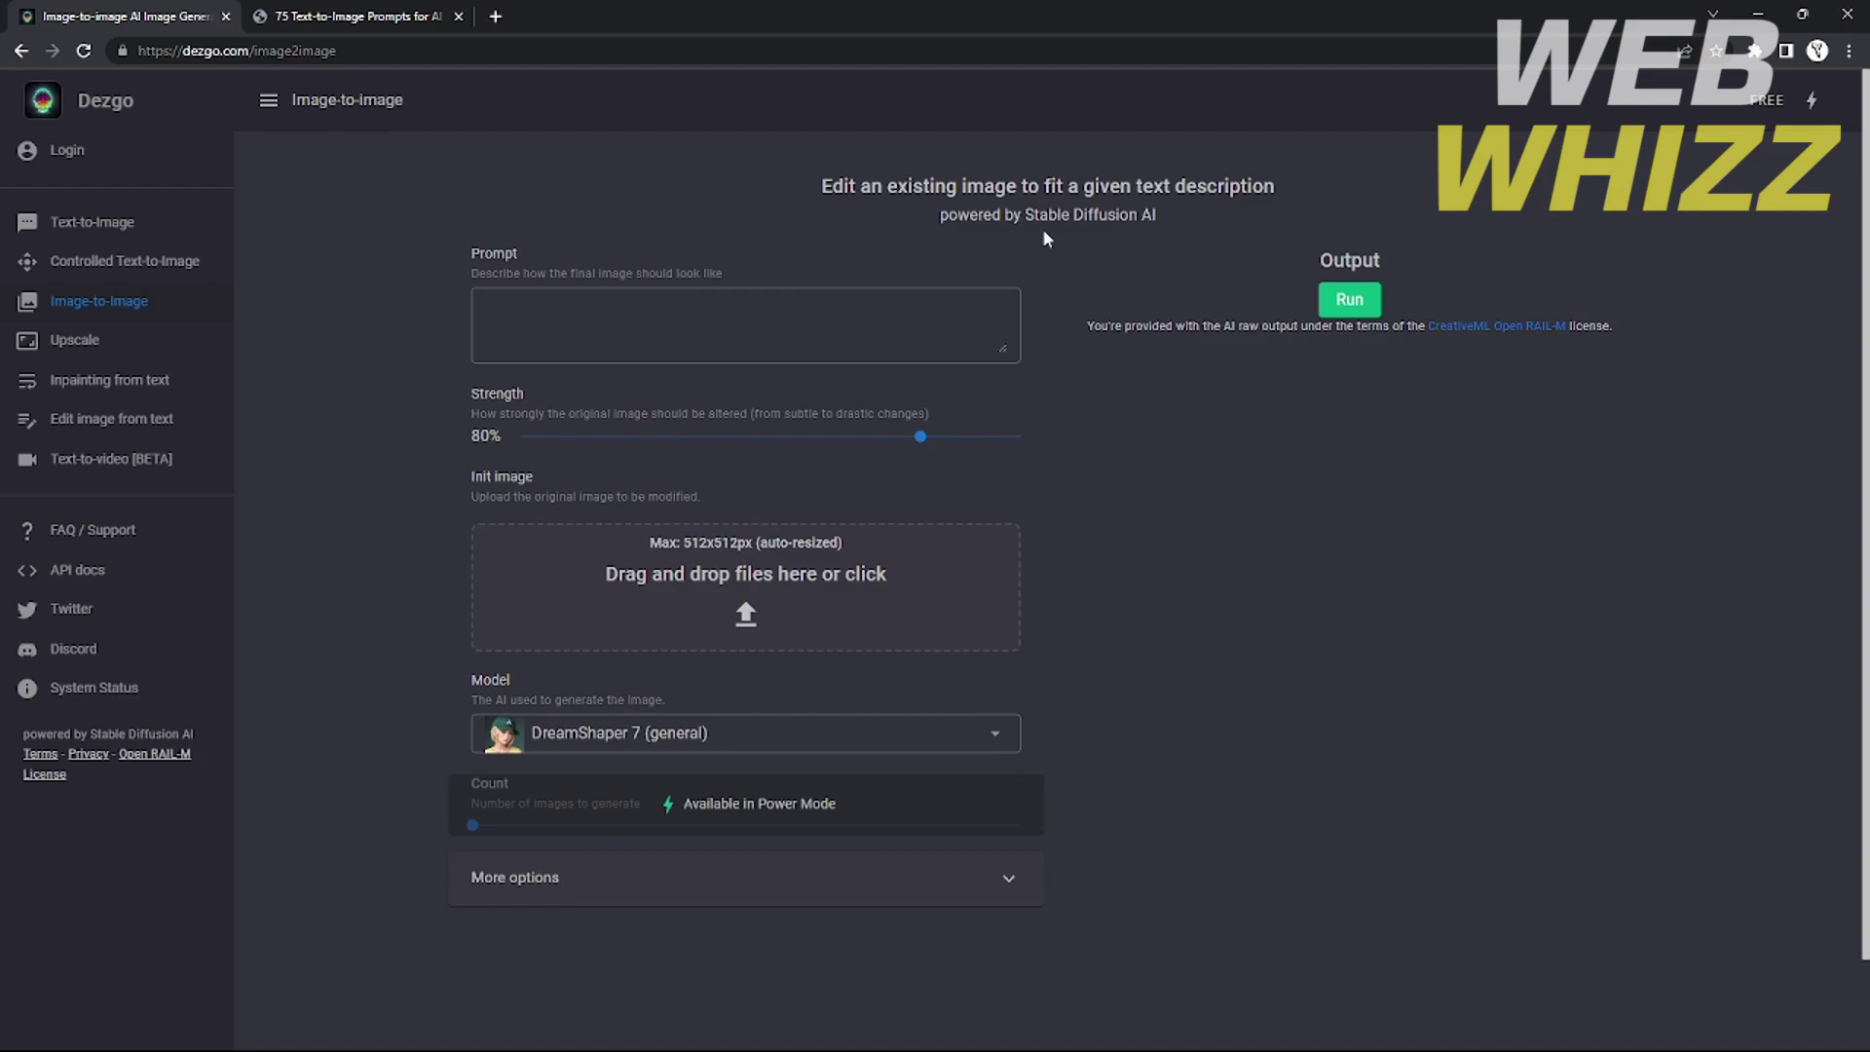
{"action": "left_click", "coordinate": [740, 298]}
{"action": "left_click", "coordinate": [543, 310]}
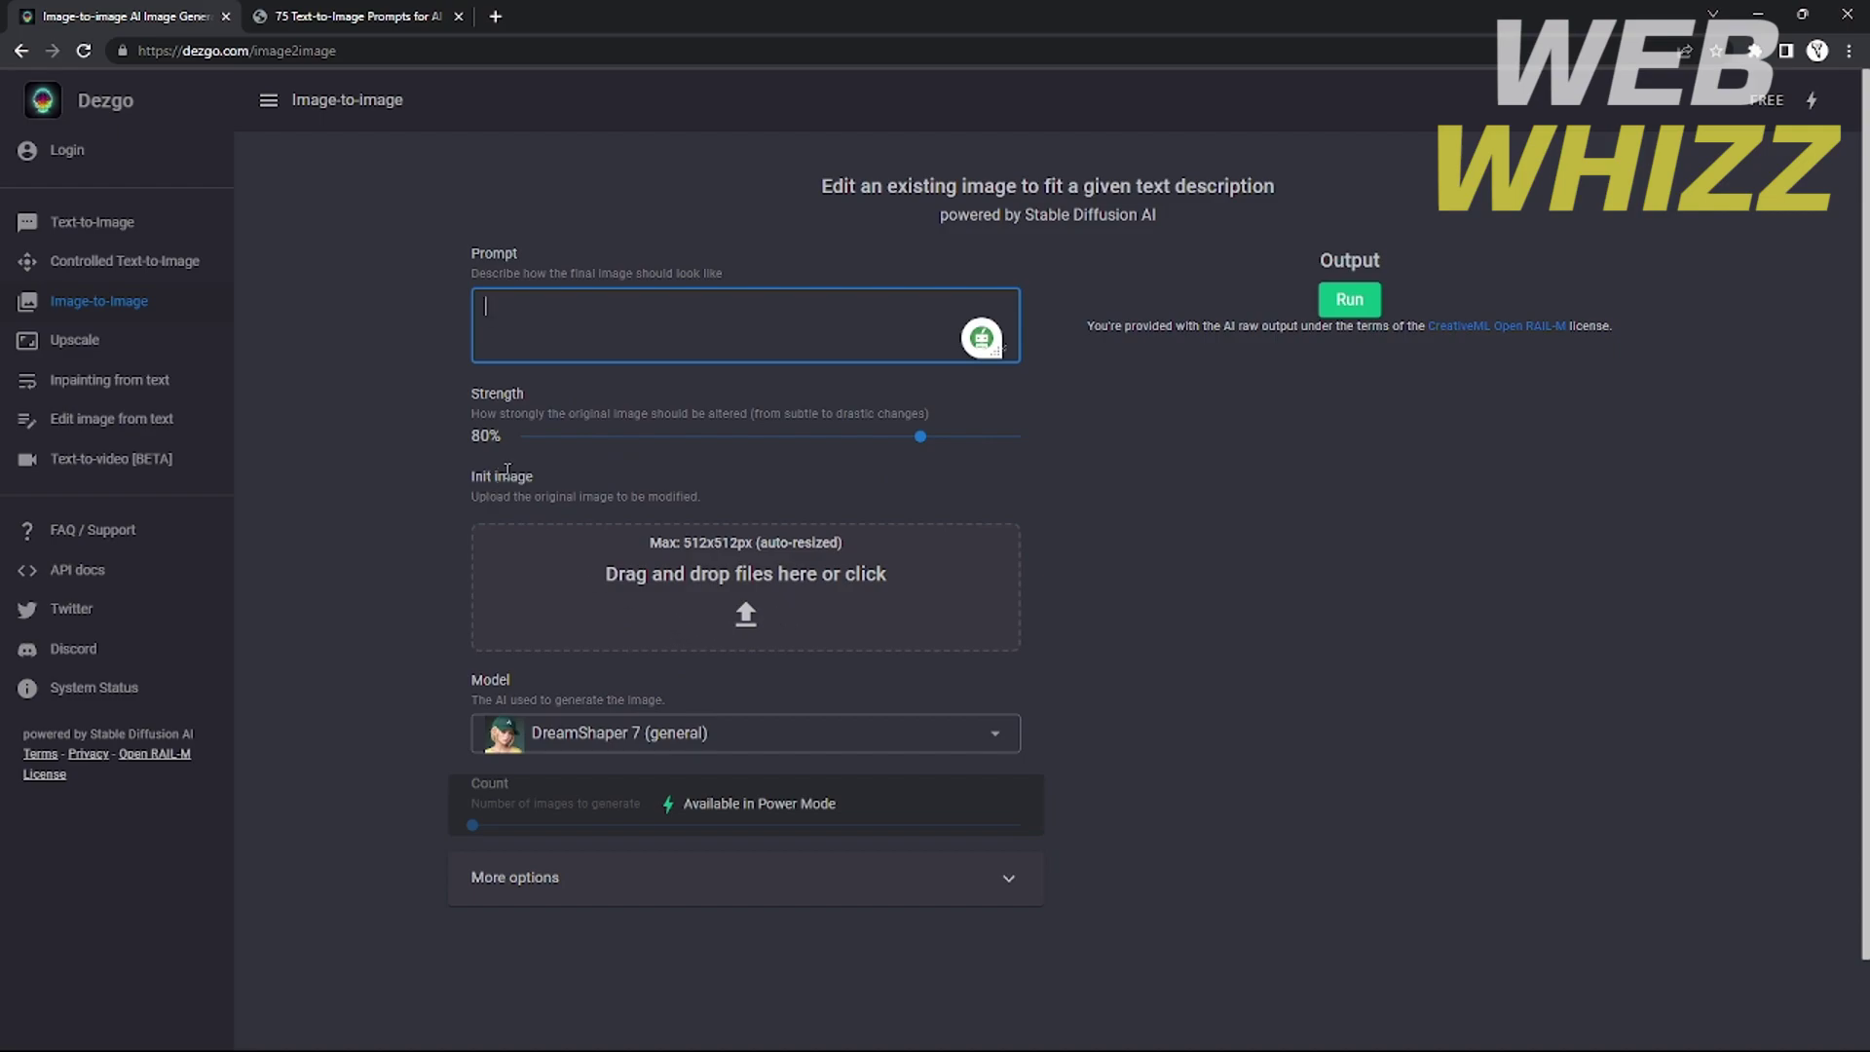
{"action": "left_click", "coordinate": [627, 224]}
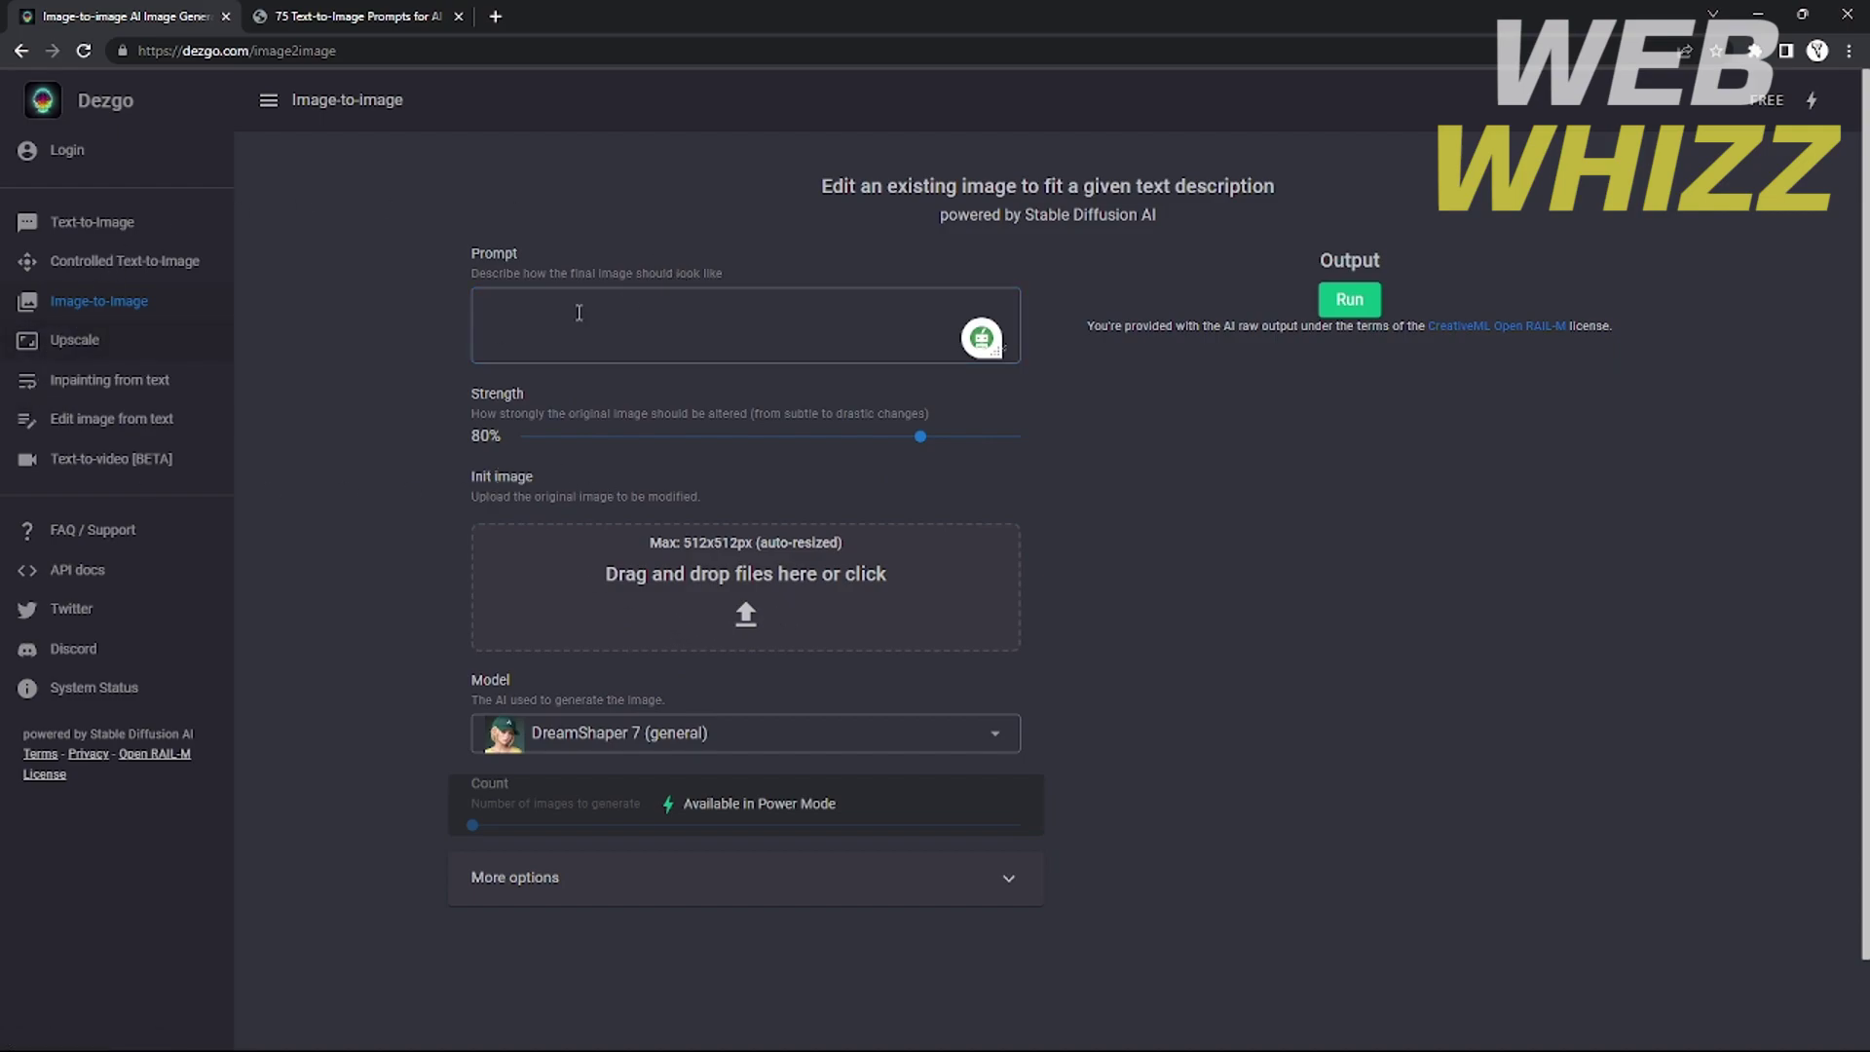
{"action": "left_click", "coordinate": [72, 352]}
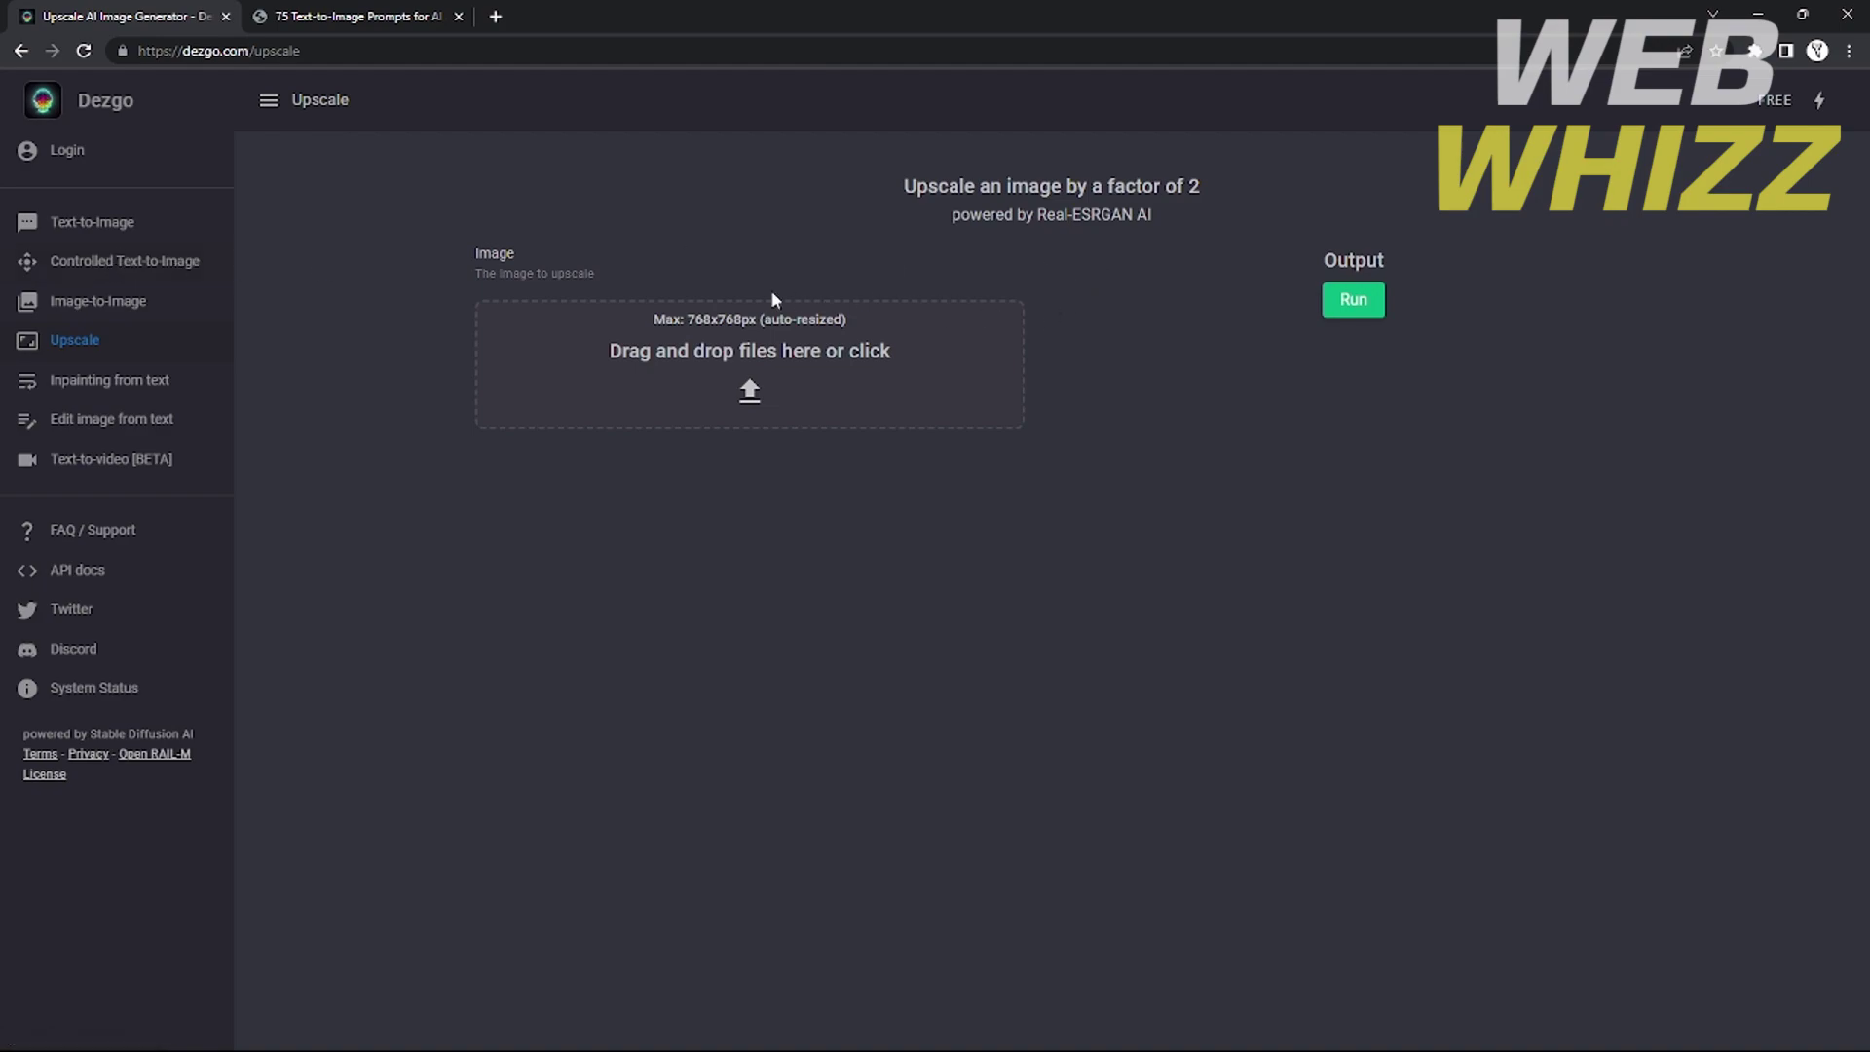
Examine the mask prompt and prompt fields for Inpainting from text and the prompt field for Edit image from text
{"action": "left_click", "coordinate": [68, 388]}
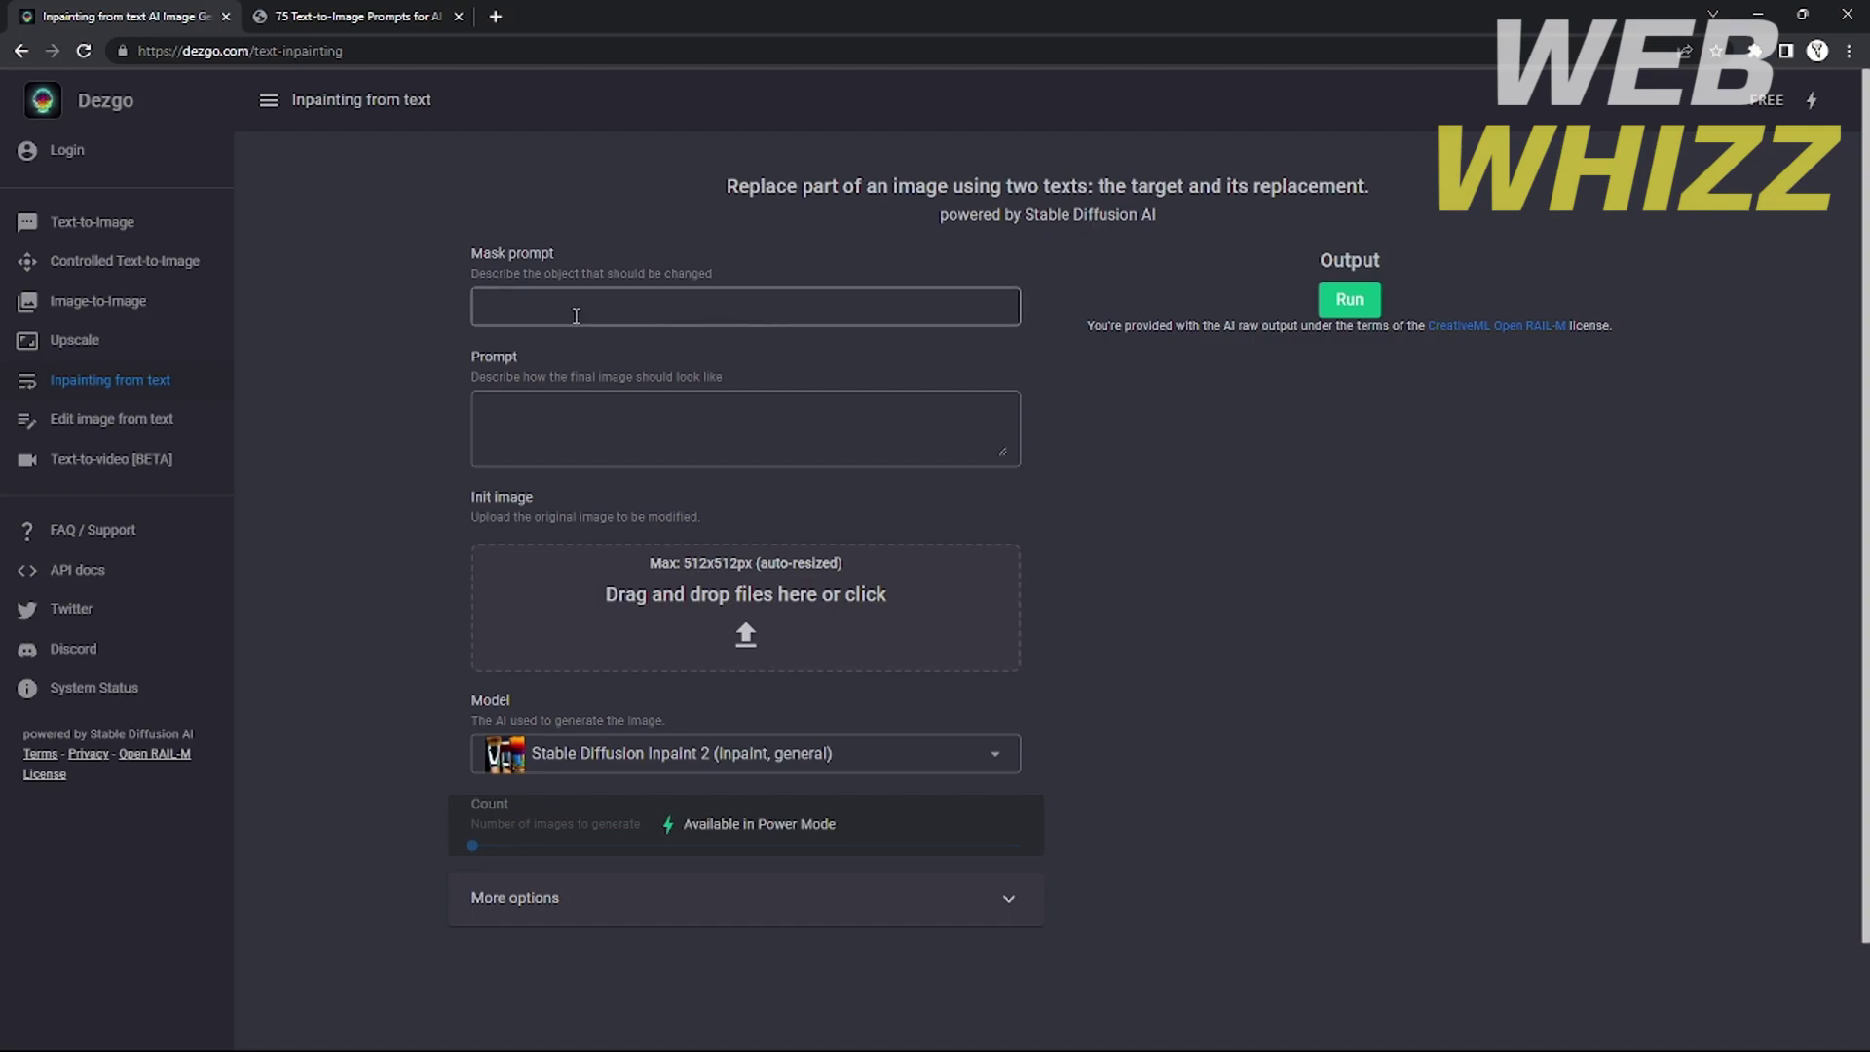
{"action": "left_click", "coordinate": [511, 307]}
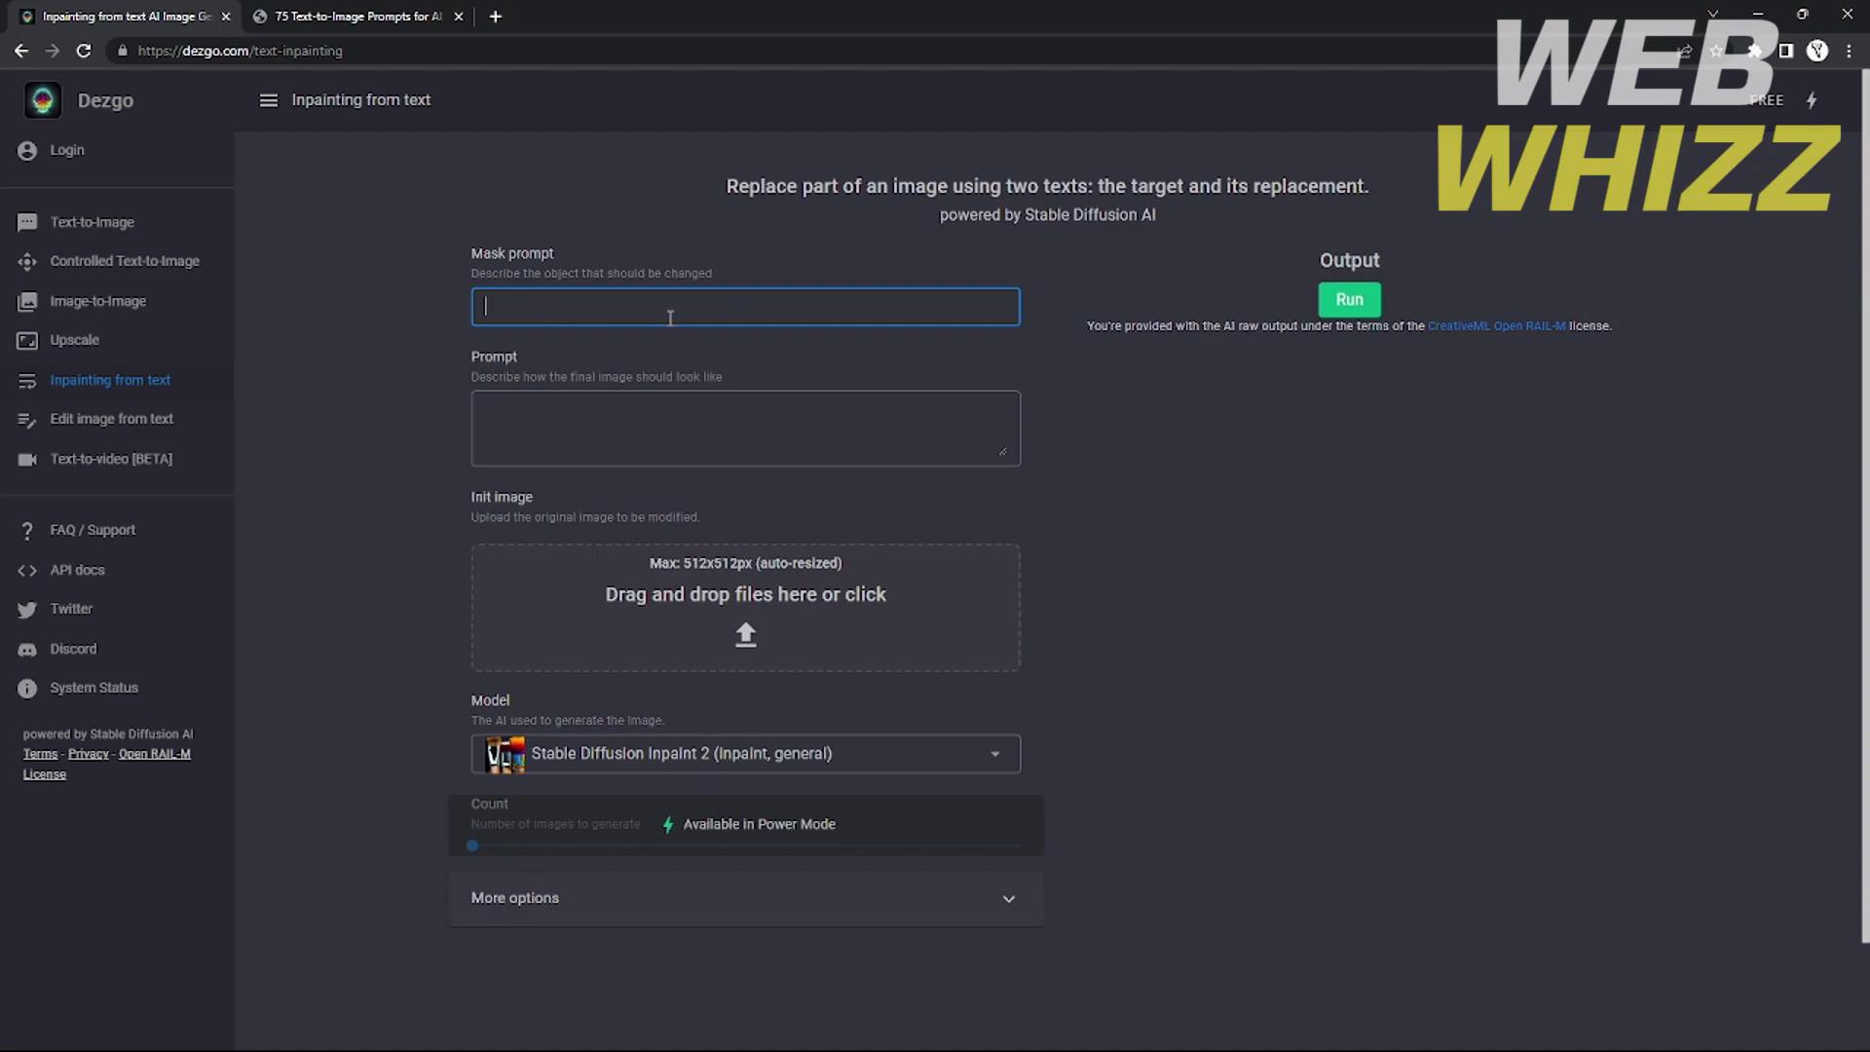
{"action": "left_click", "coordinate": [641, 426]}
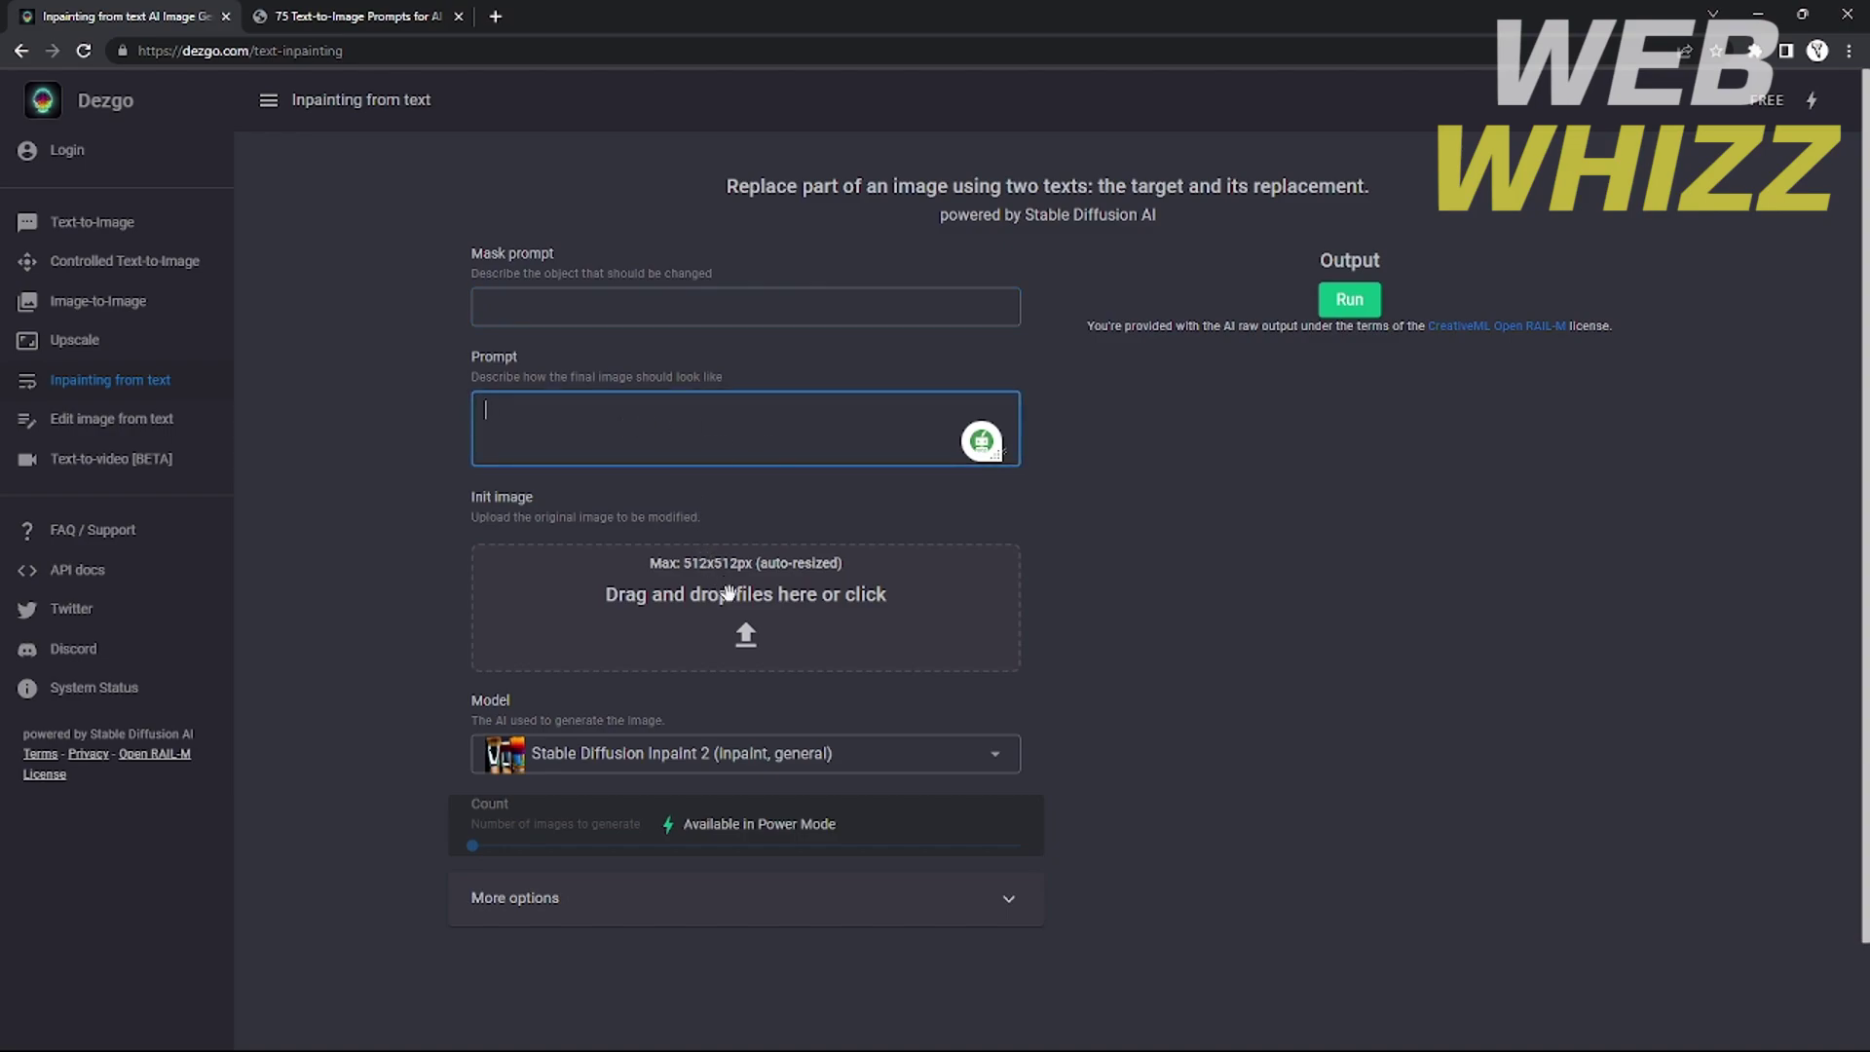
{"action": "left_click", "coordinate": [779, 527]}
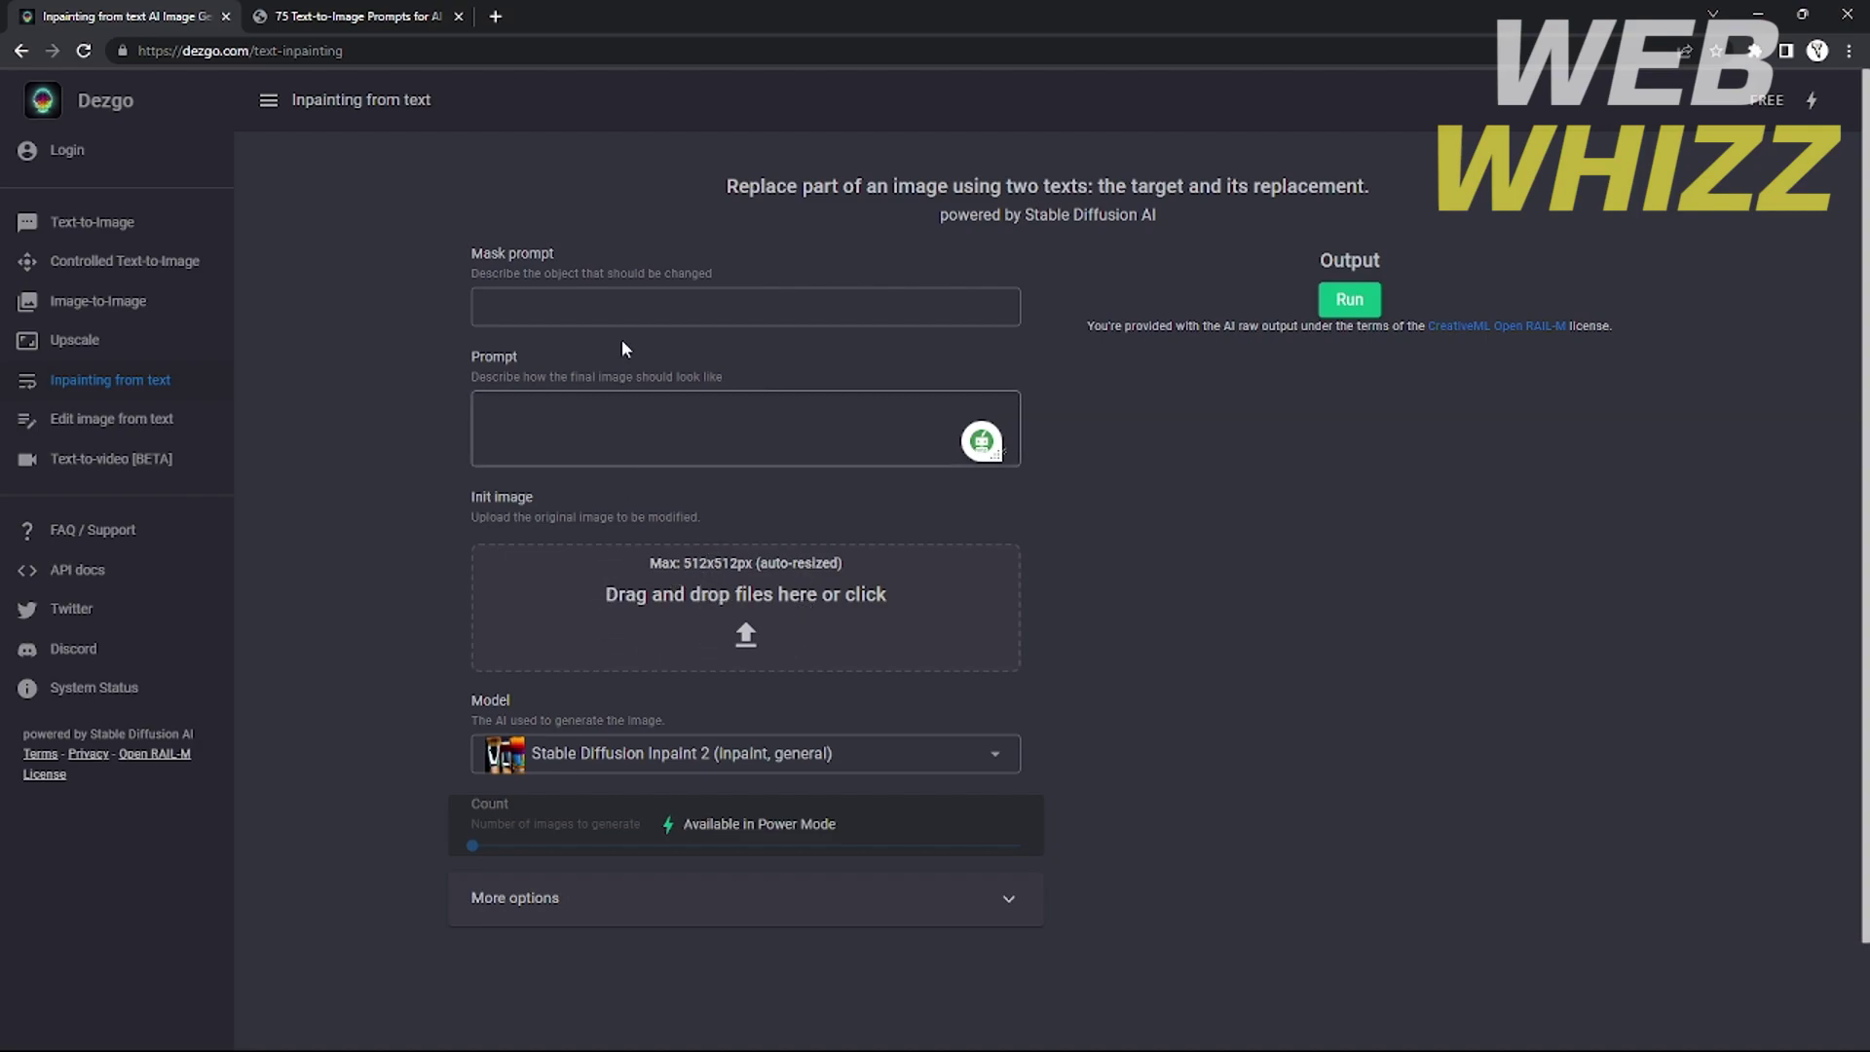
{"action": "left_click", "coordinate": [629, 311]}
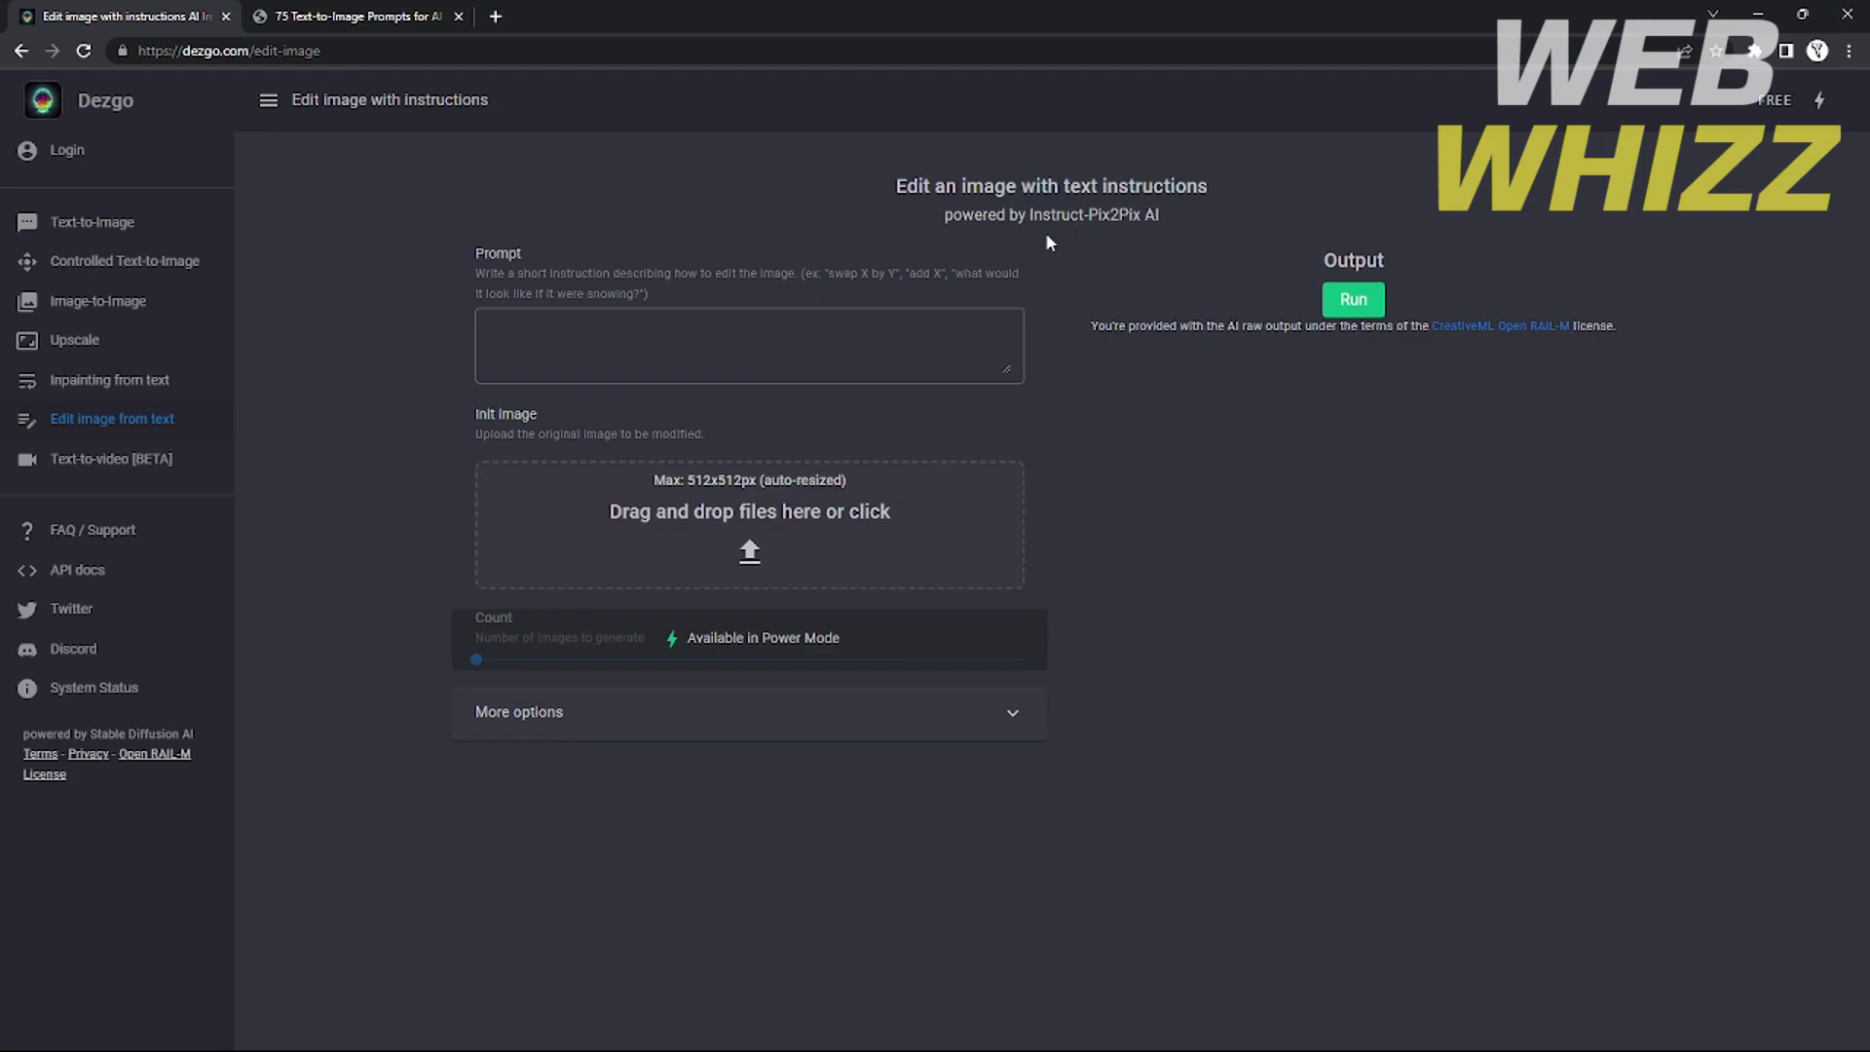
{"action": "left_click", "coordinate": [769, 319]}
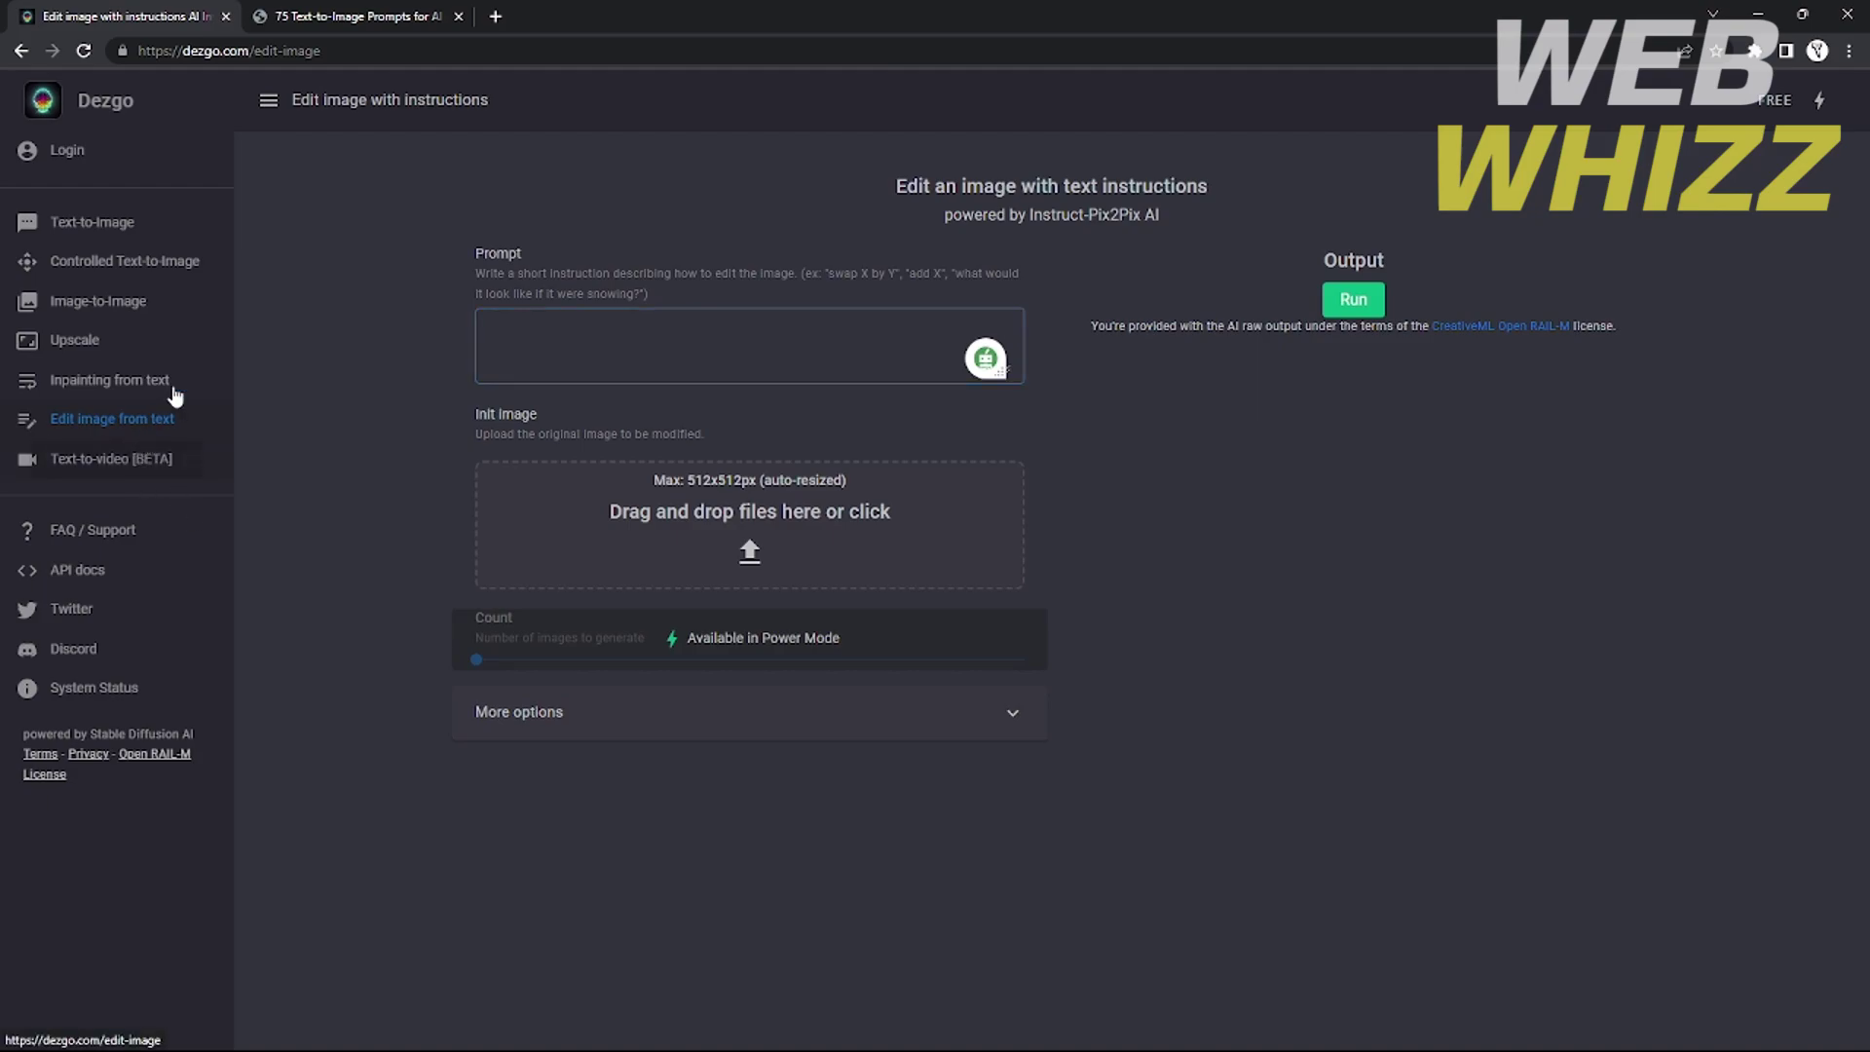
{"action": "left_click", "coordinate": [121, 475]}
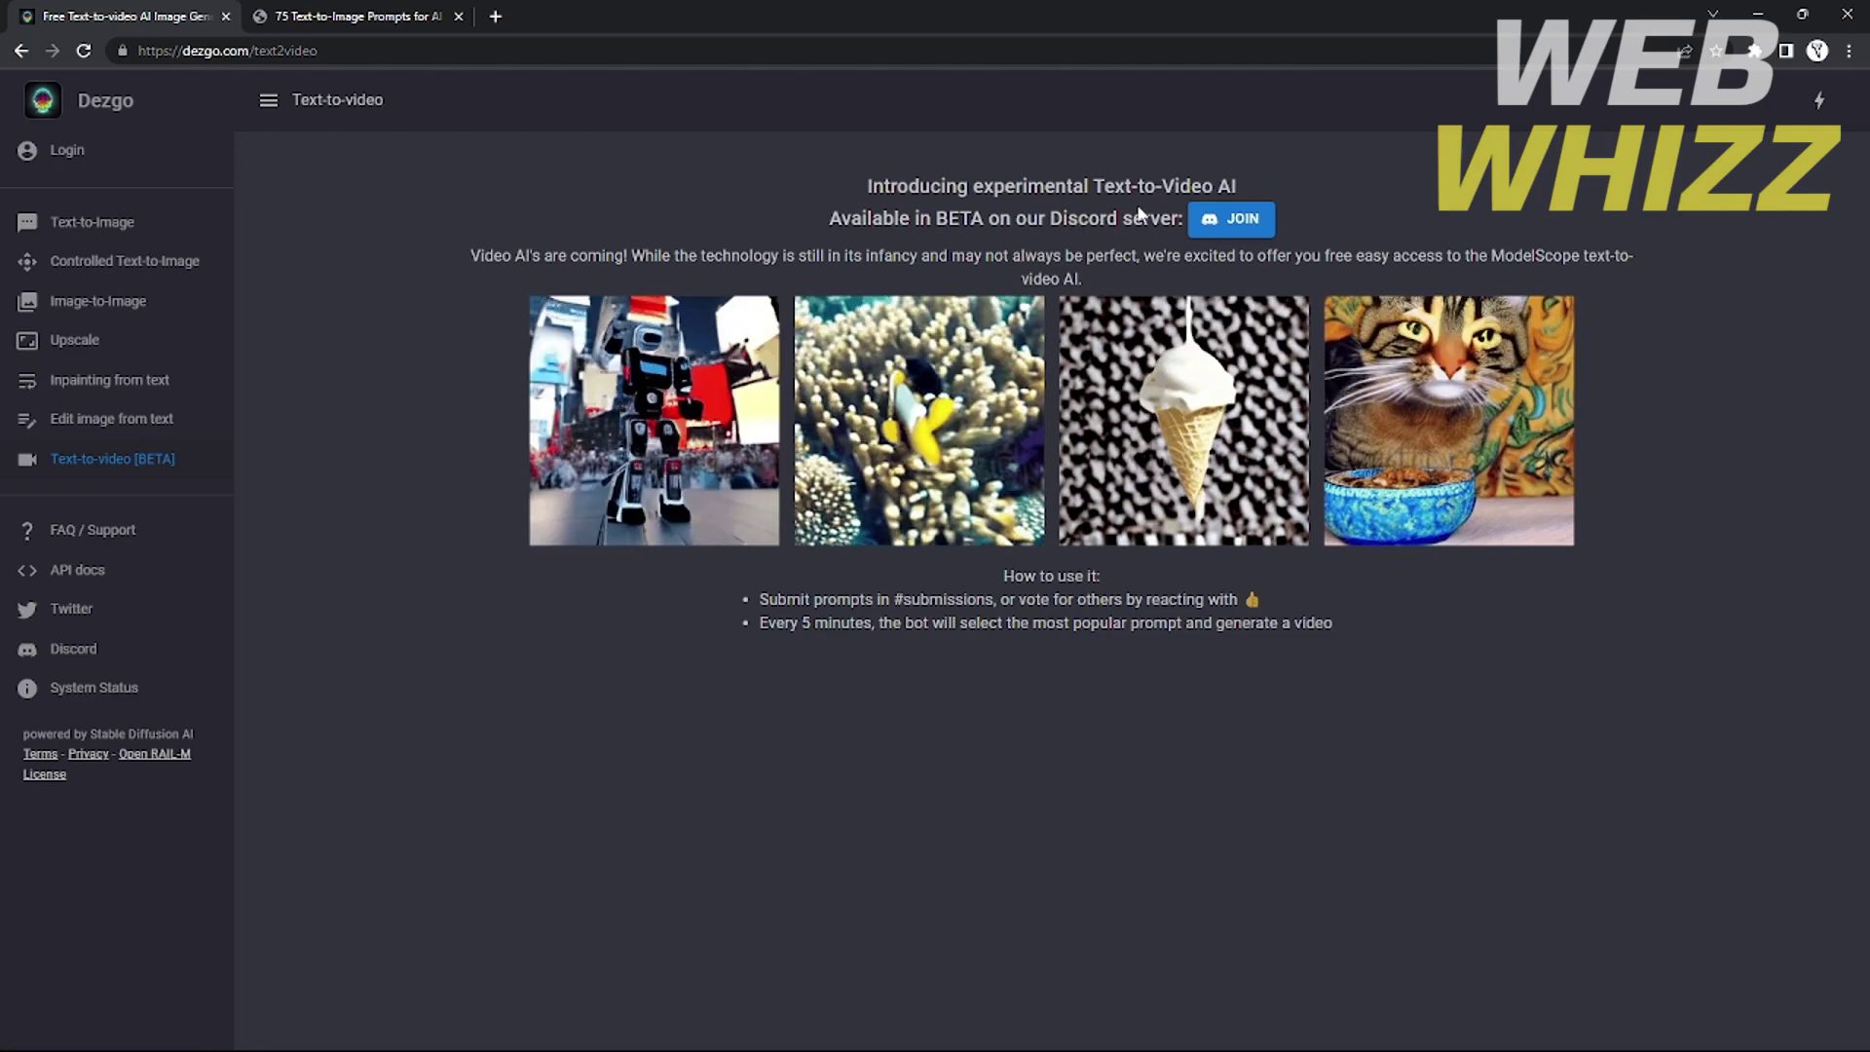
{"action": "right_click", "coordinate": [74, 650]}
{"action": "left_click", "coordinate": [117, 660]}
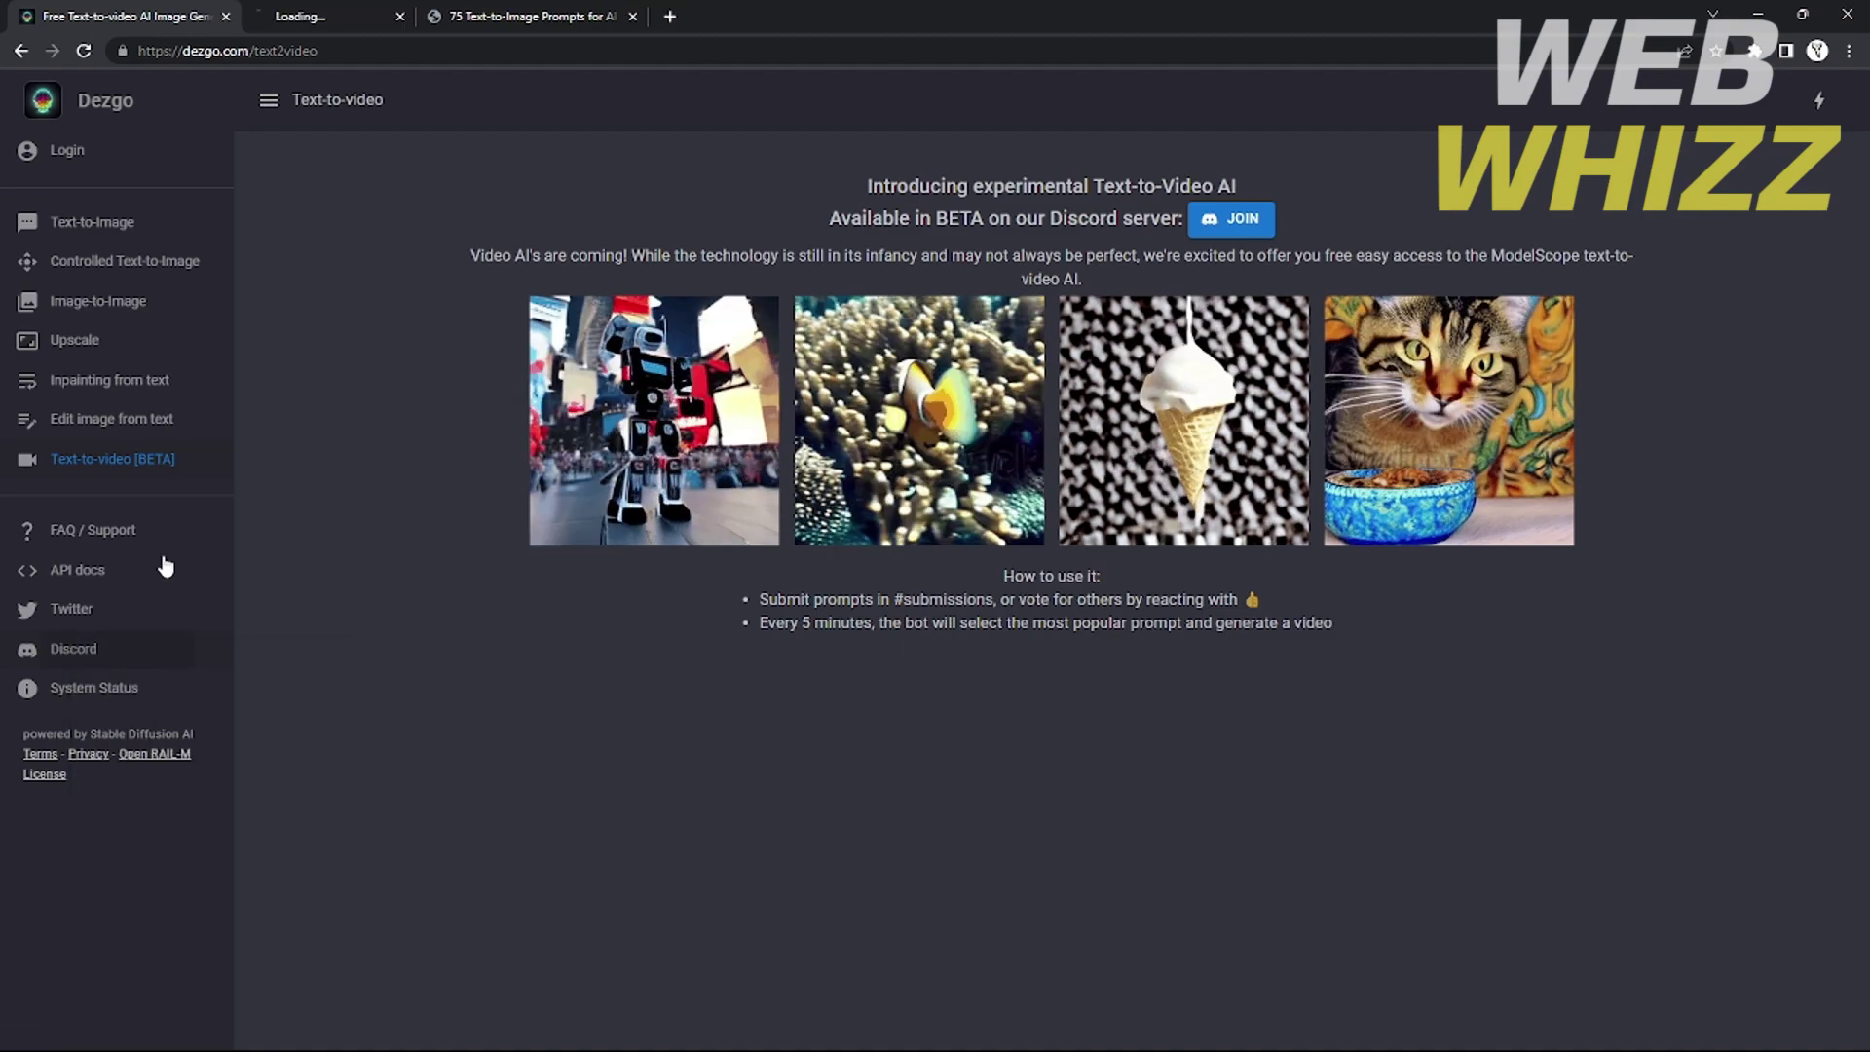
{"action": "left_click", "coordinate": [325, 19]}
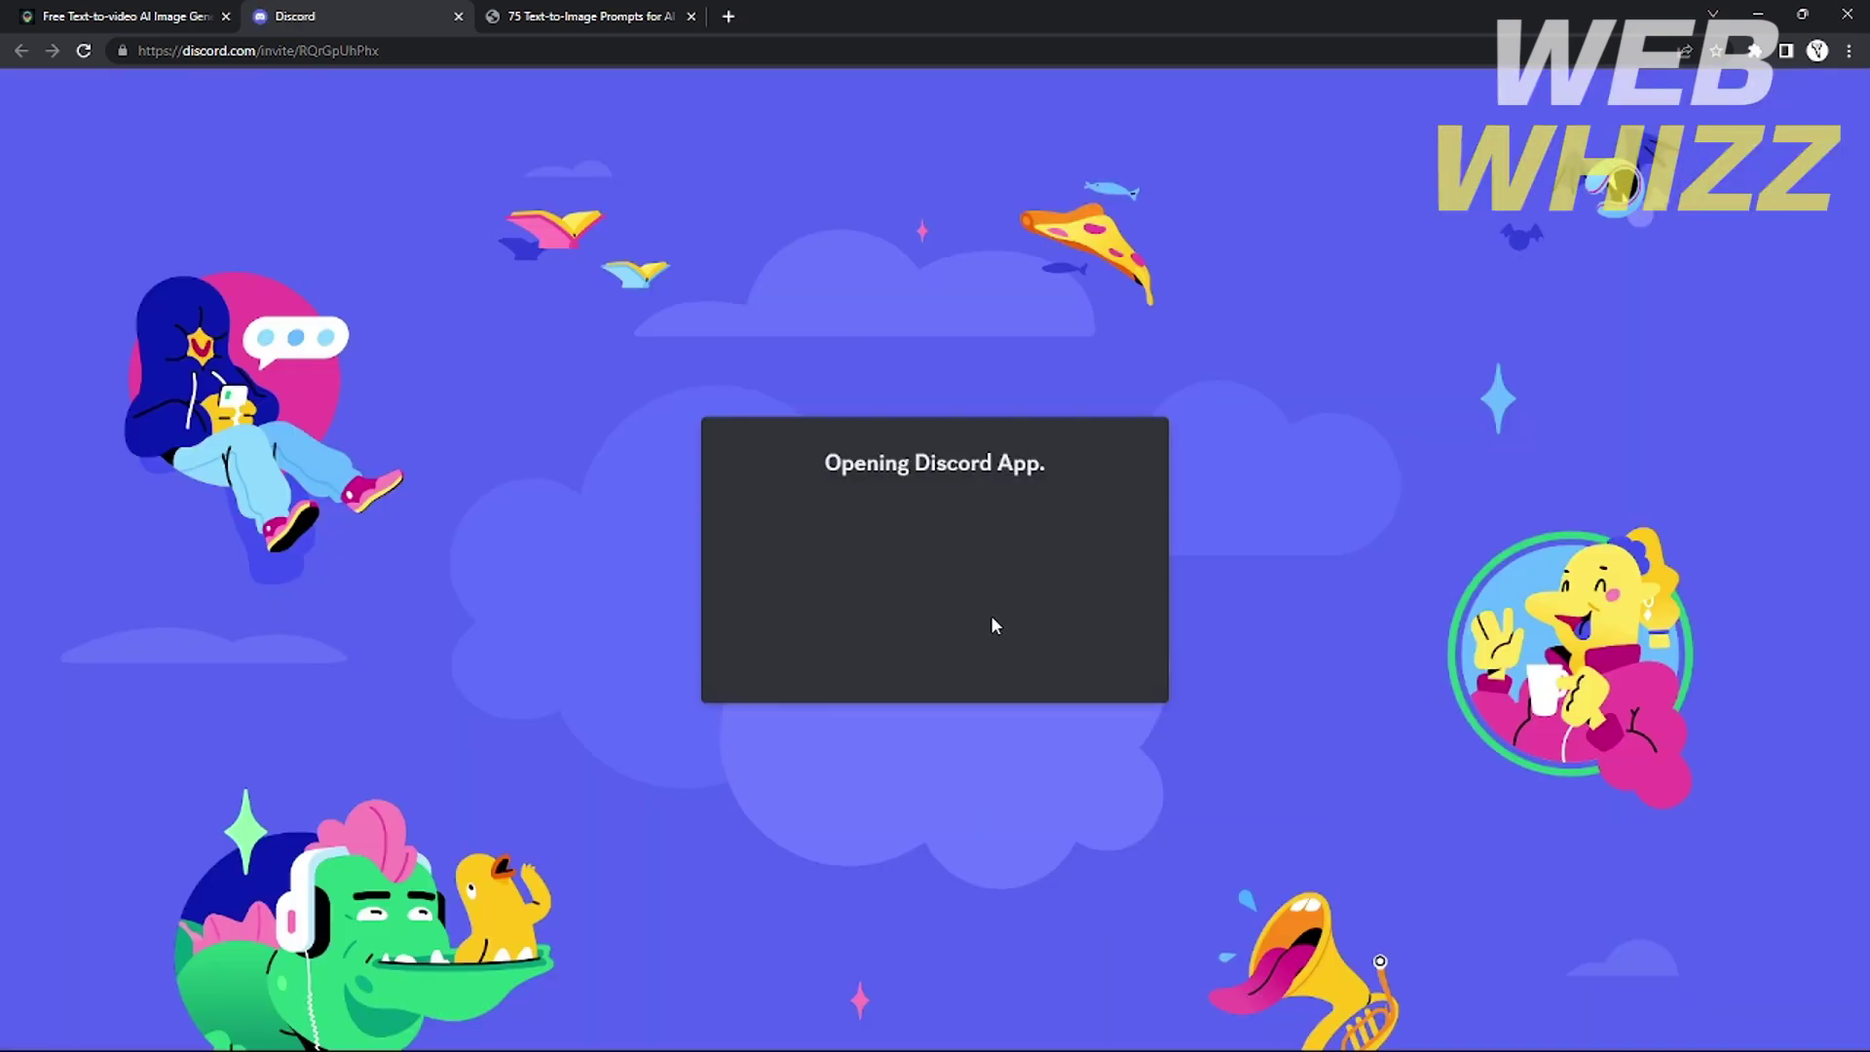
{"action": "left_click", "coordinate": [930, 655]}
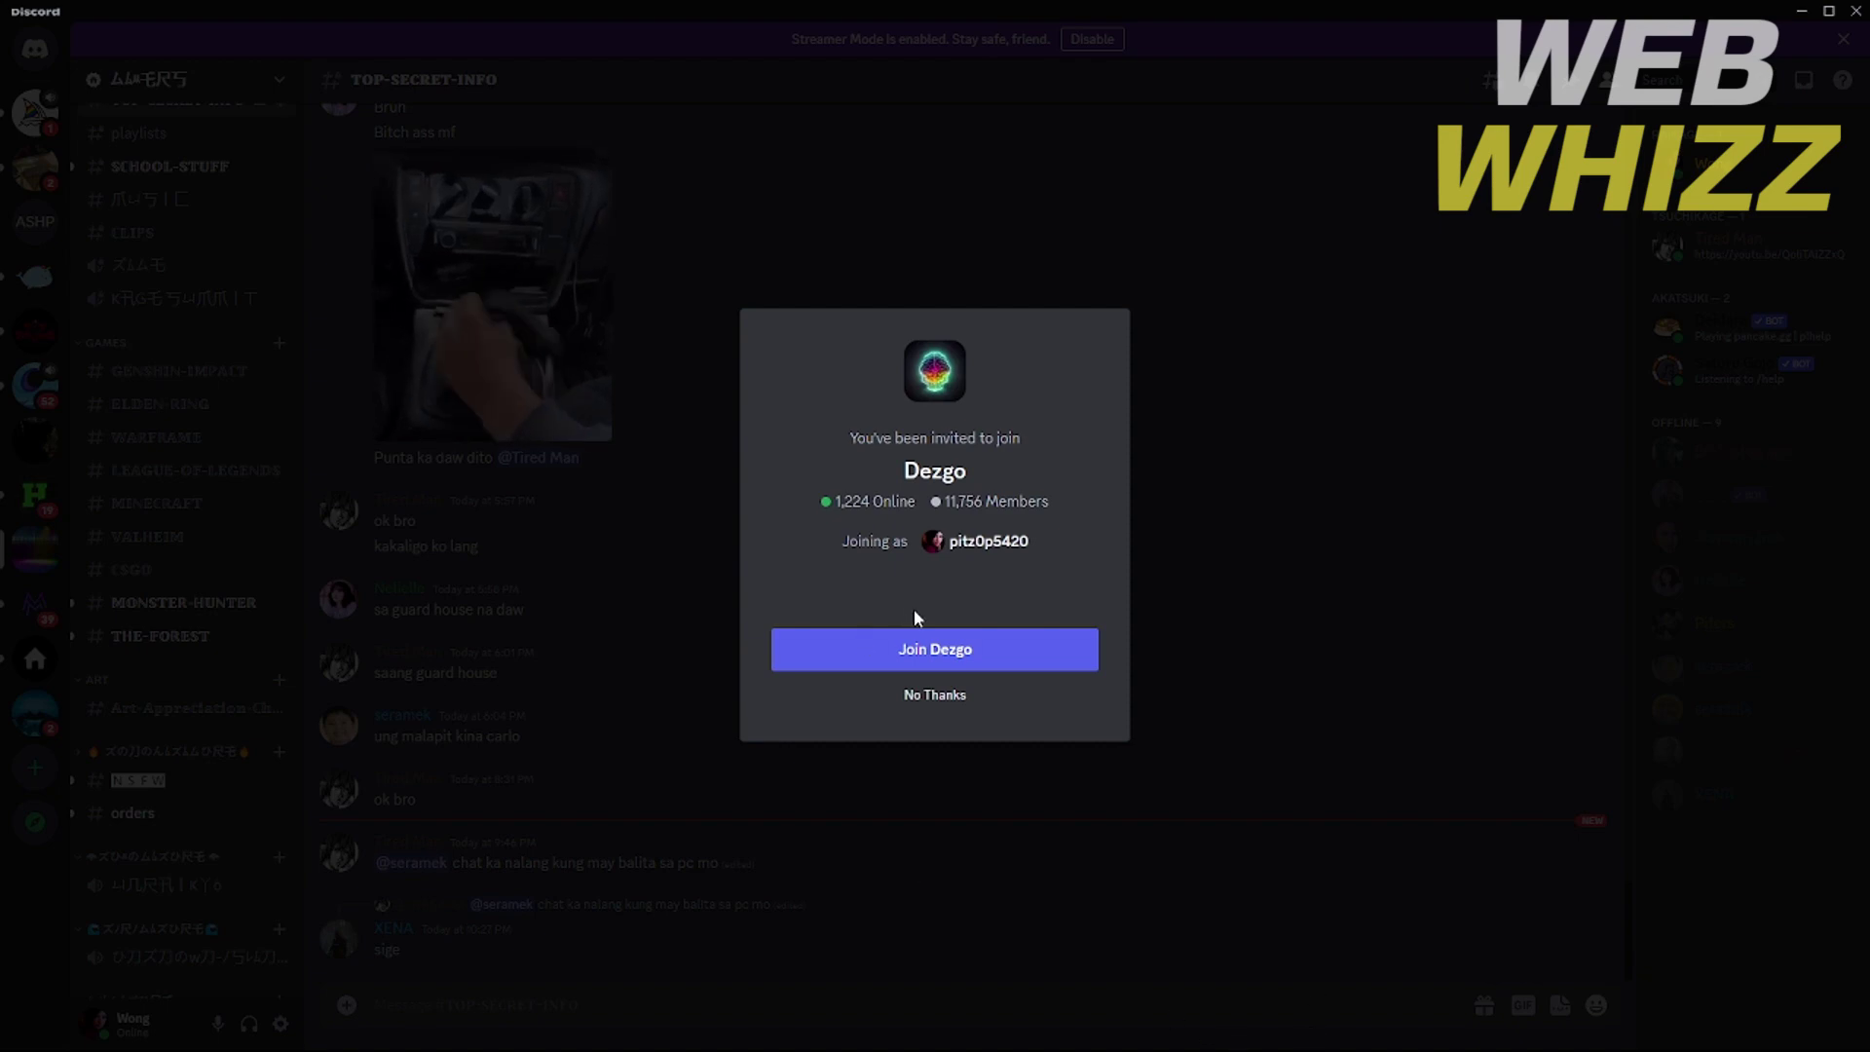
{"action": "key", "text": "alt+Tab"}
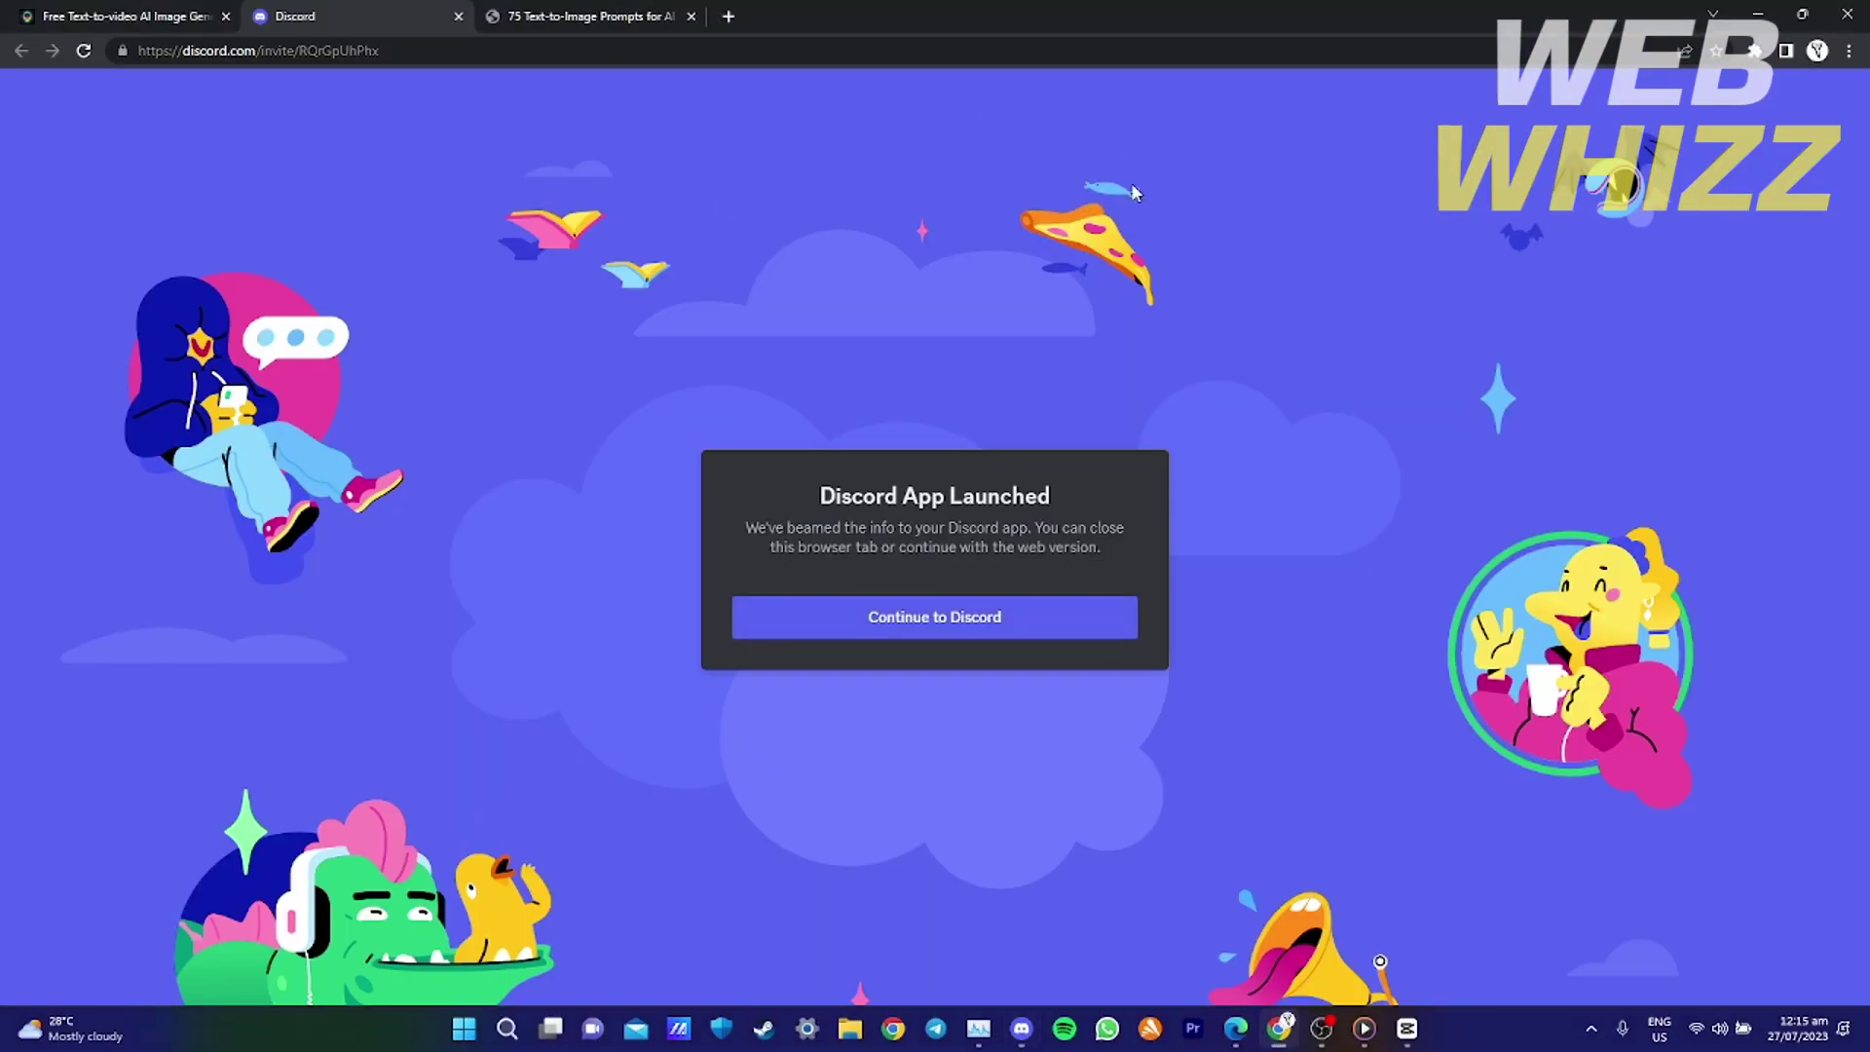
{"action": "left_click", "coordinate": [178, 10]}
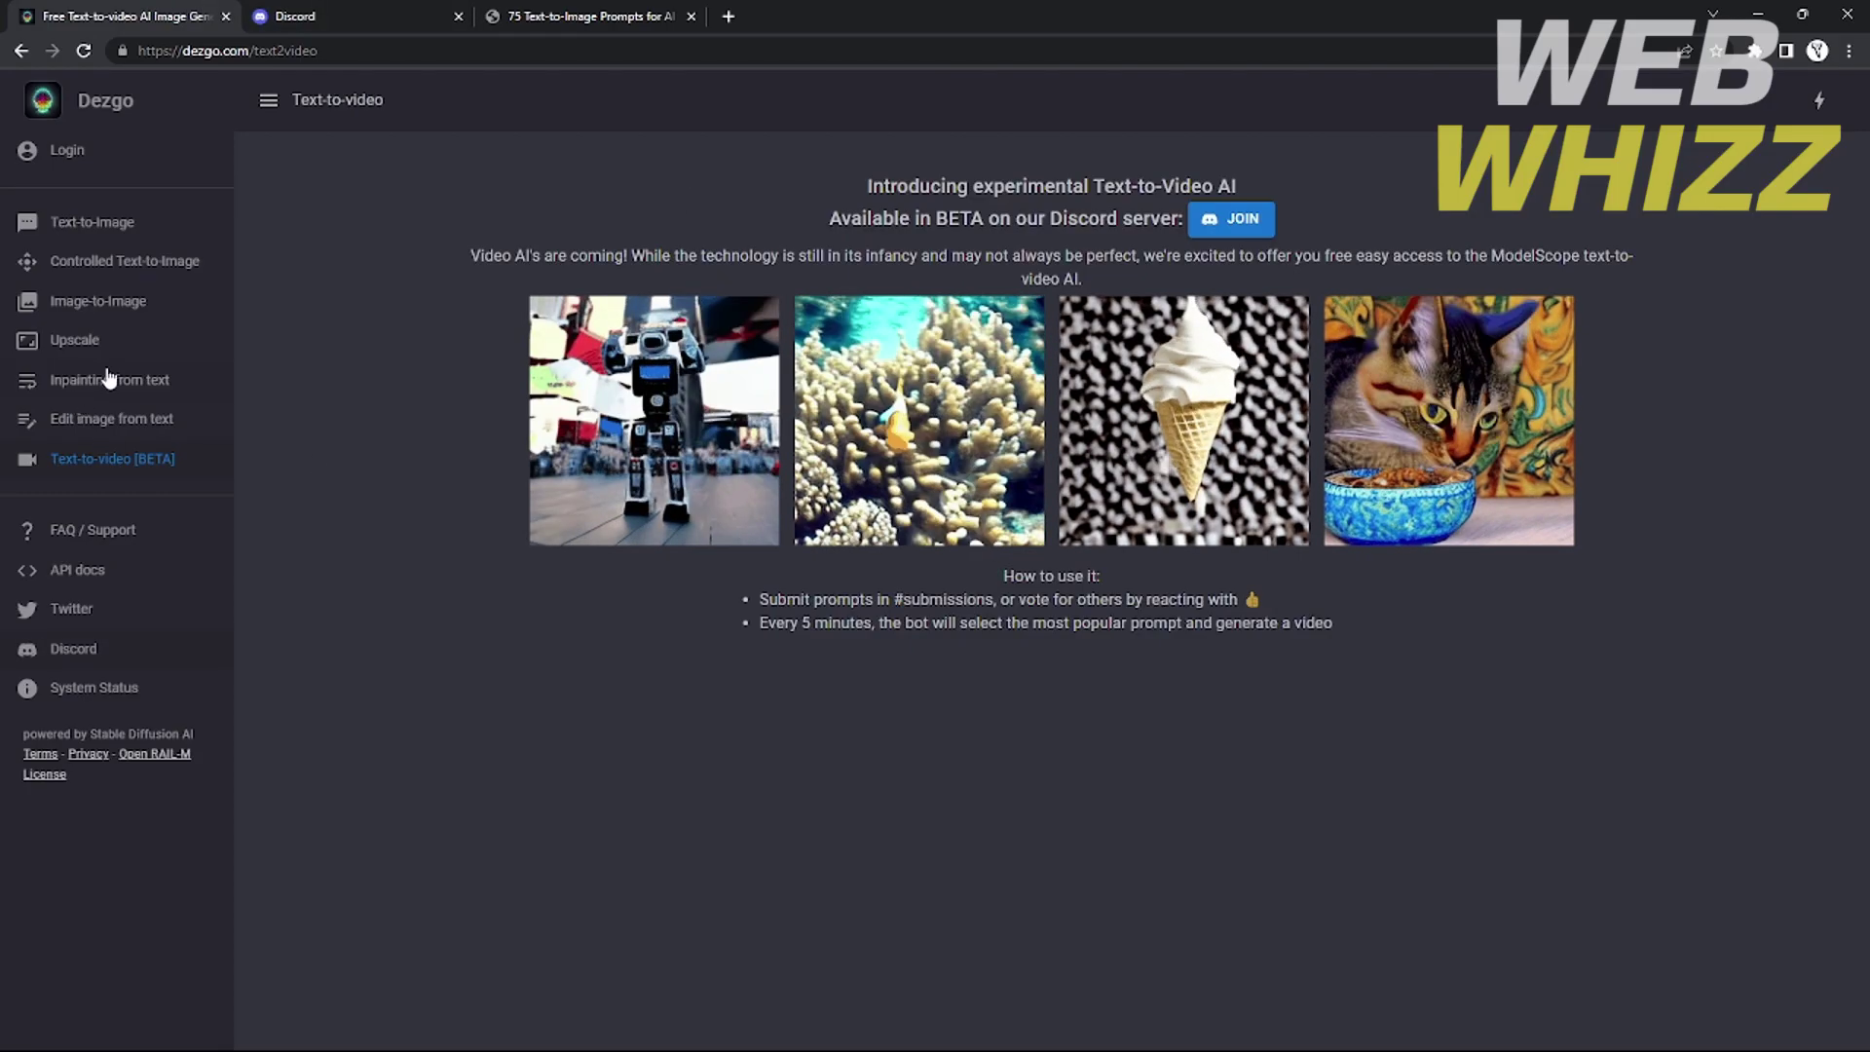
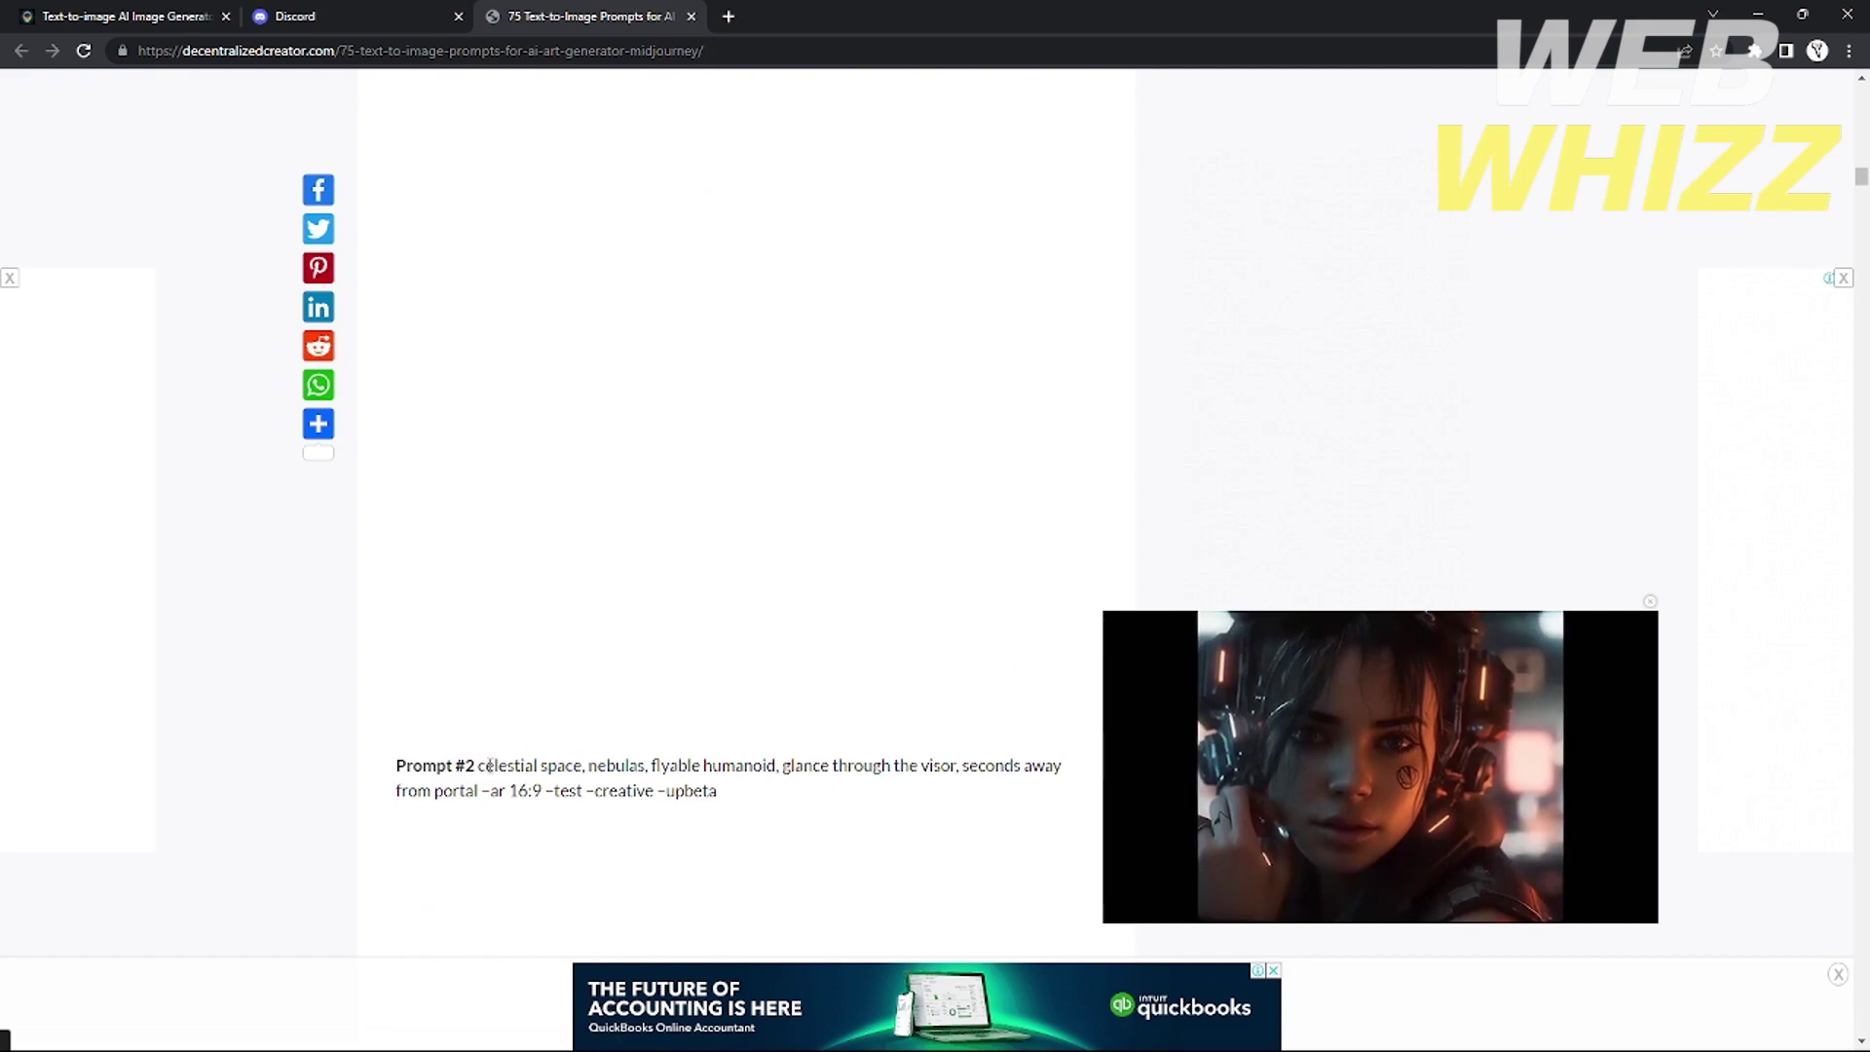
Copy the article's Prompt #1, "A world destroyed by lightning falling into a black hole", into Dezgo's Text-to-Image prompt
{"action": "scroll", "coordinate": [580, 741], "scroll_direction": "up", "scroll_amount": 5}
{"action": "scroll", "coordinate": [589, 593], "scroll_direction": "up", "scroll_amount": 1}
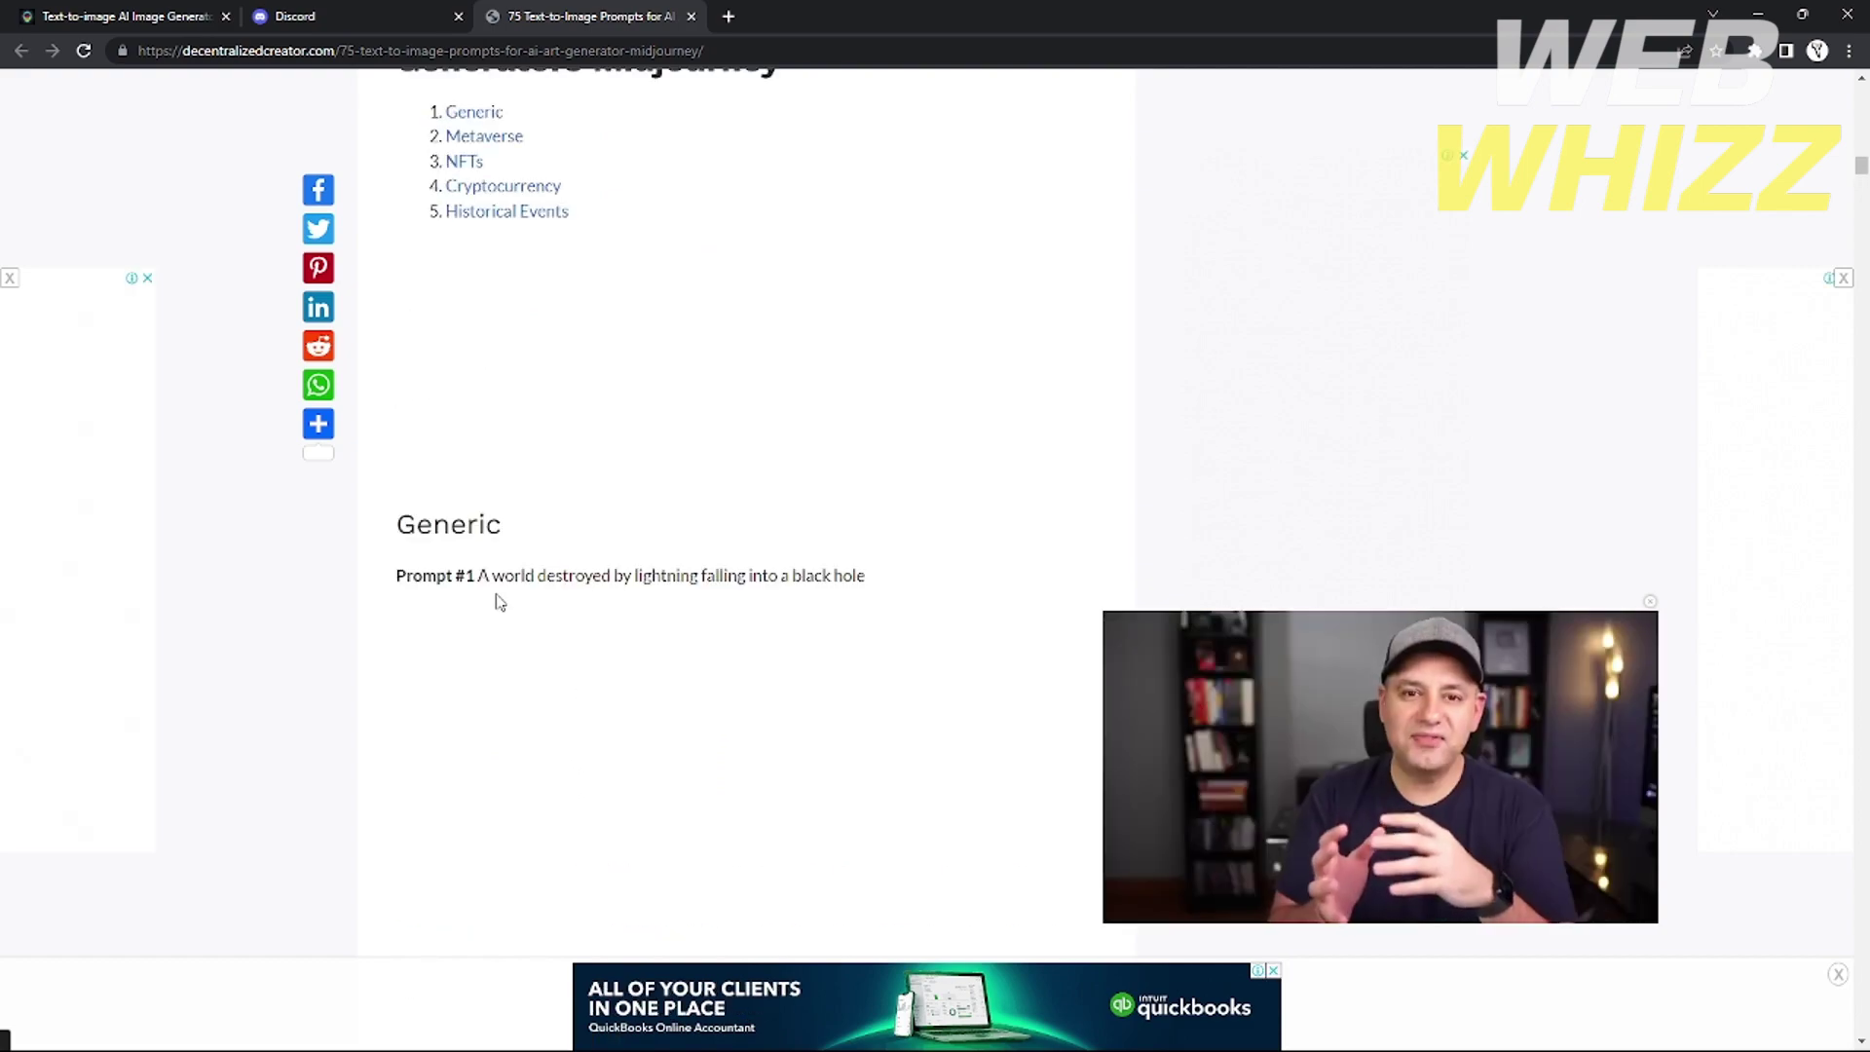
{"action": "left_click_drag", "start_coordinate": [477, 575], "coordinate": [891, 582]}
{"action": "key", "text": "ctrl+c"}
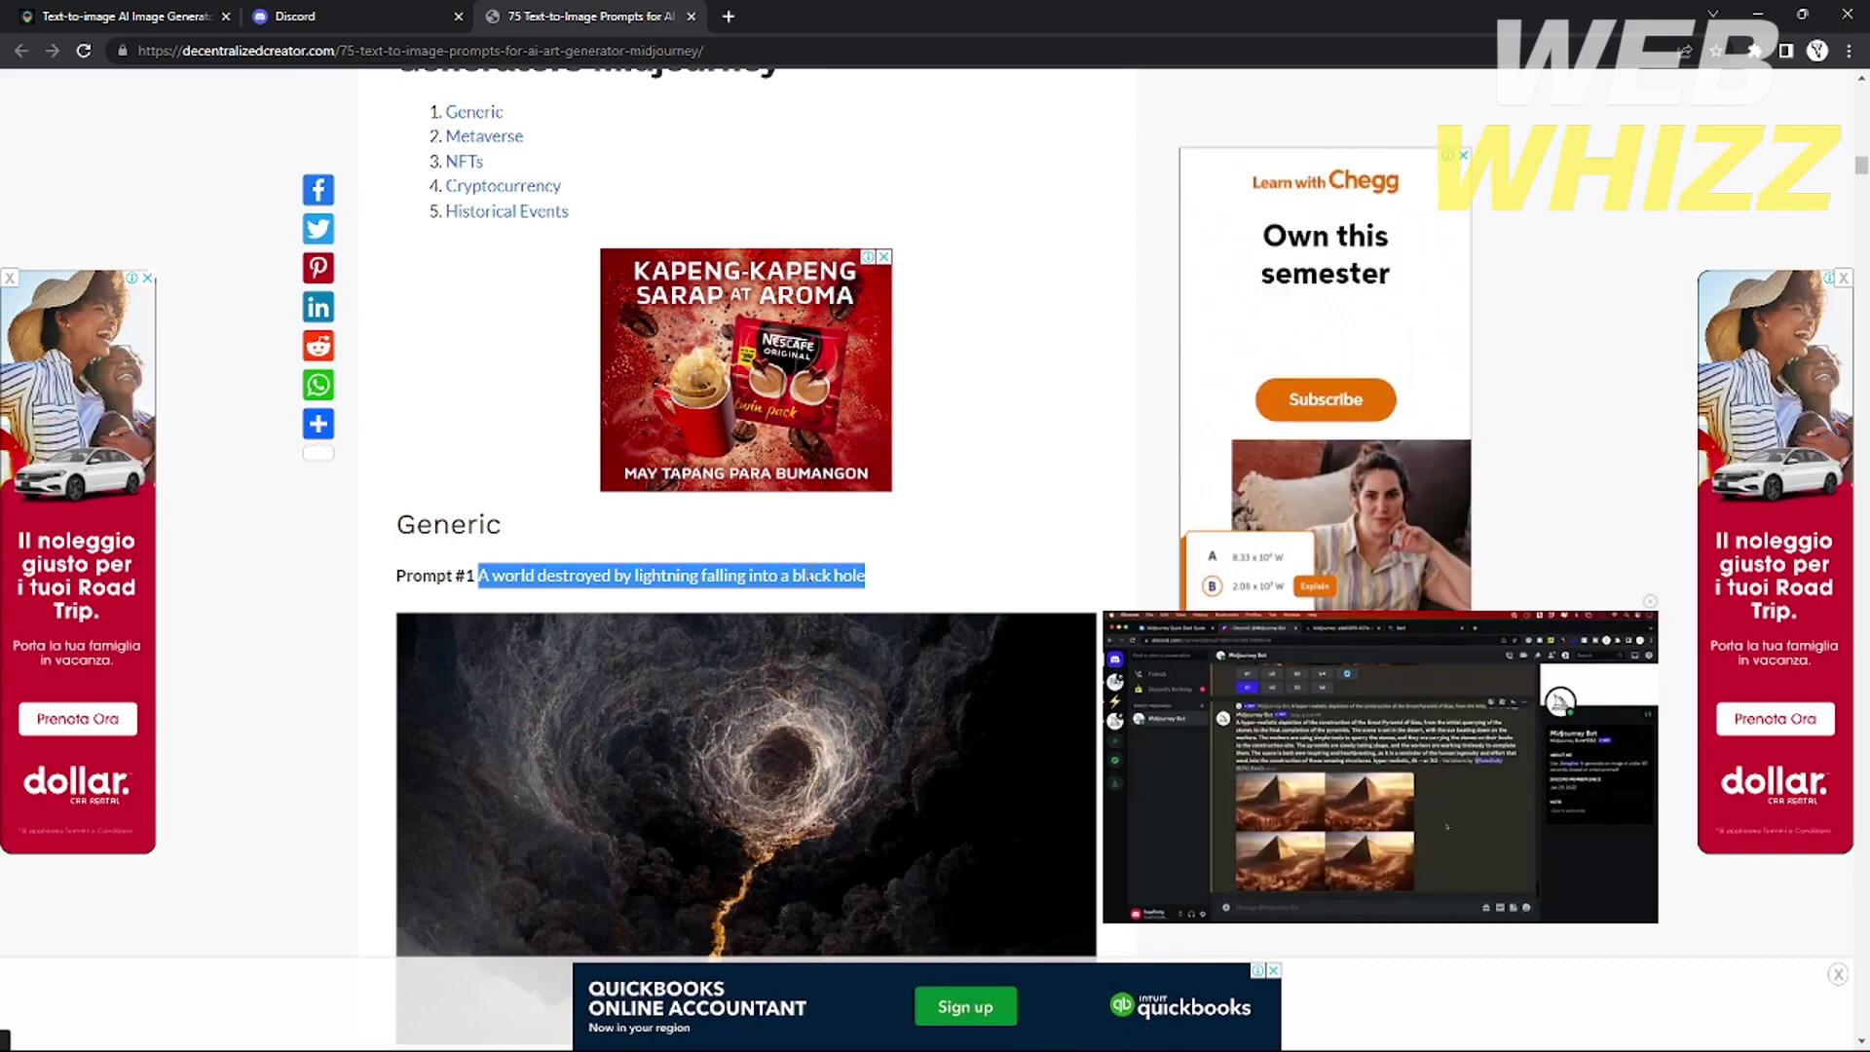
{"action": "left_click", "coordinate": [136, 15]}
{"action": "left_click", "coordinate": [595, 321]}
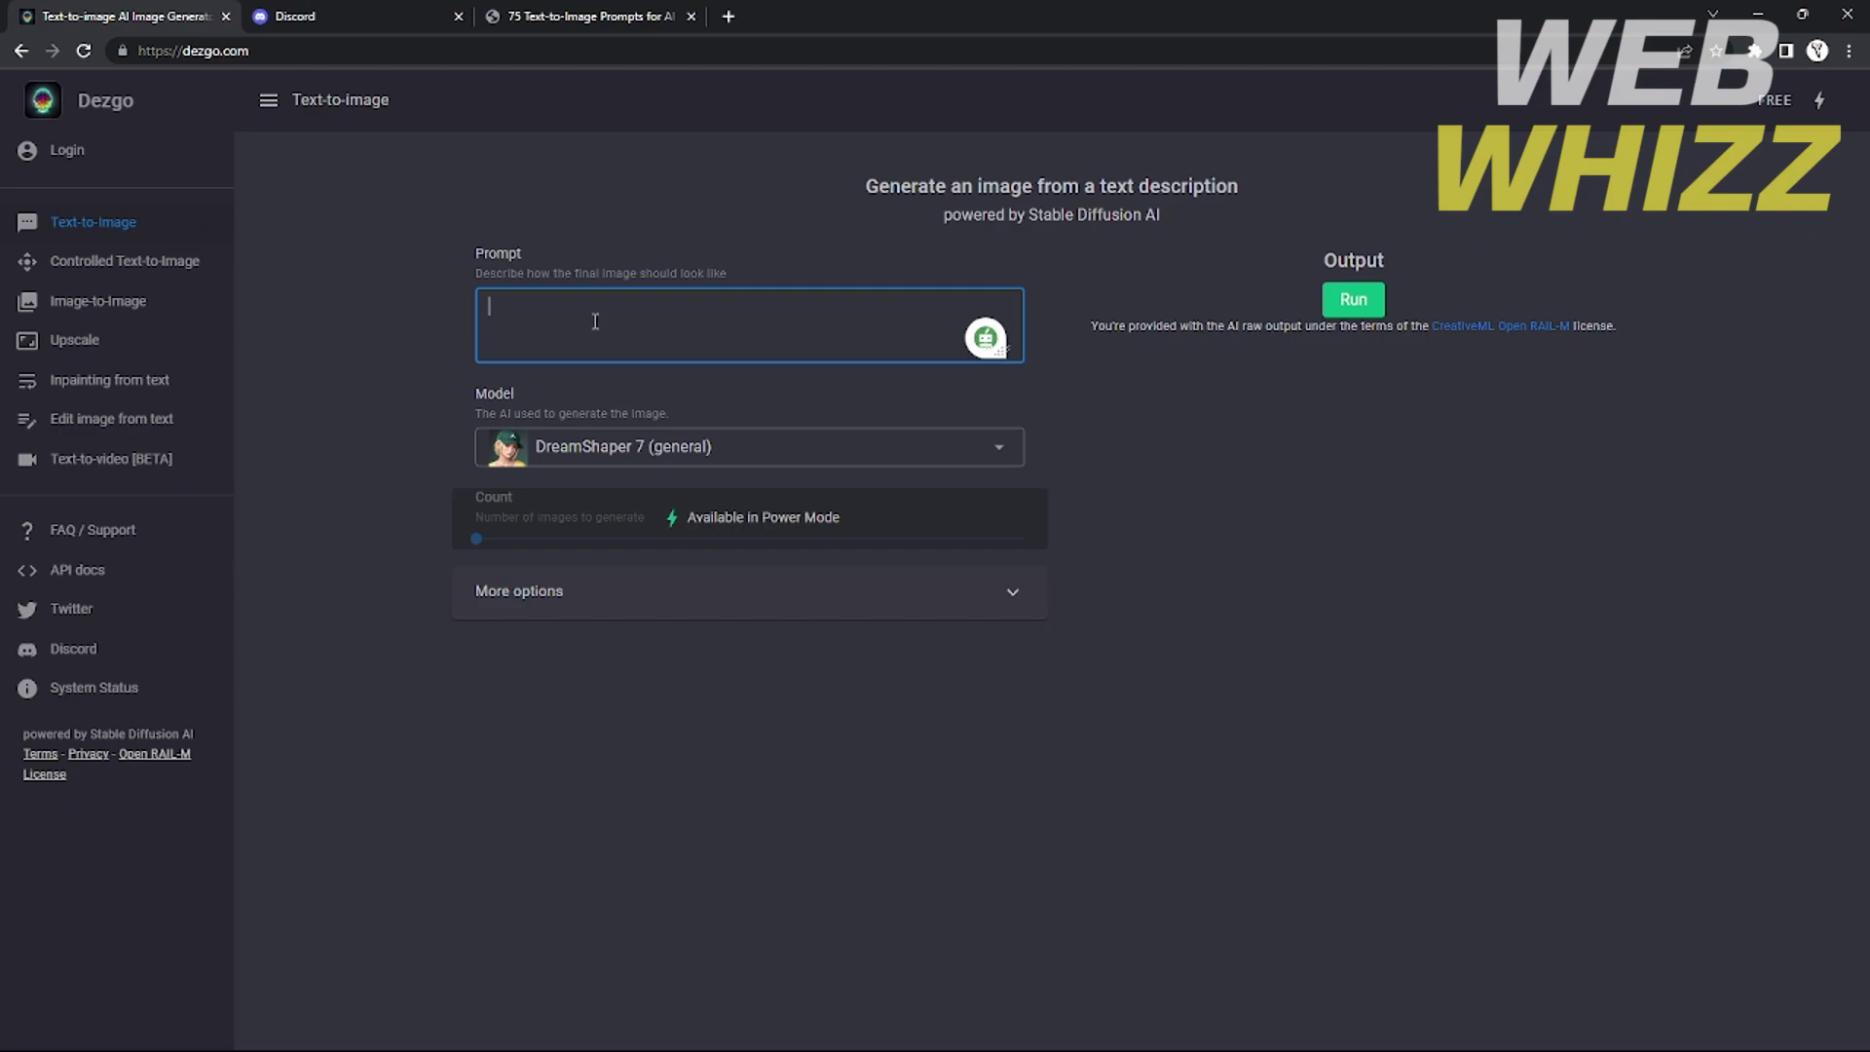
{"action": "key", "text": "ctrl+v"}
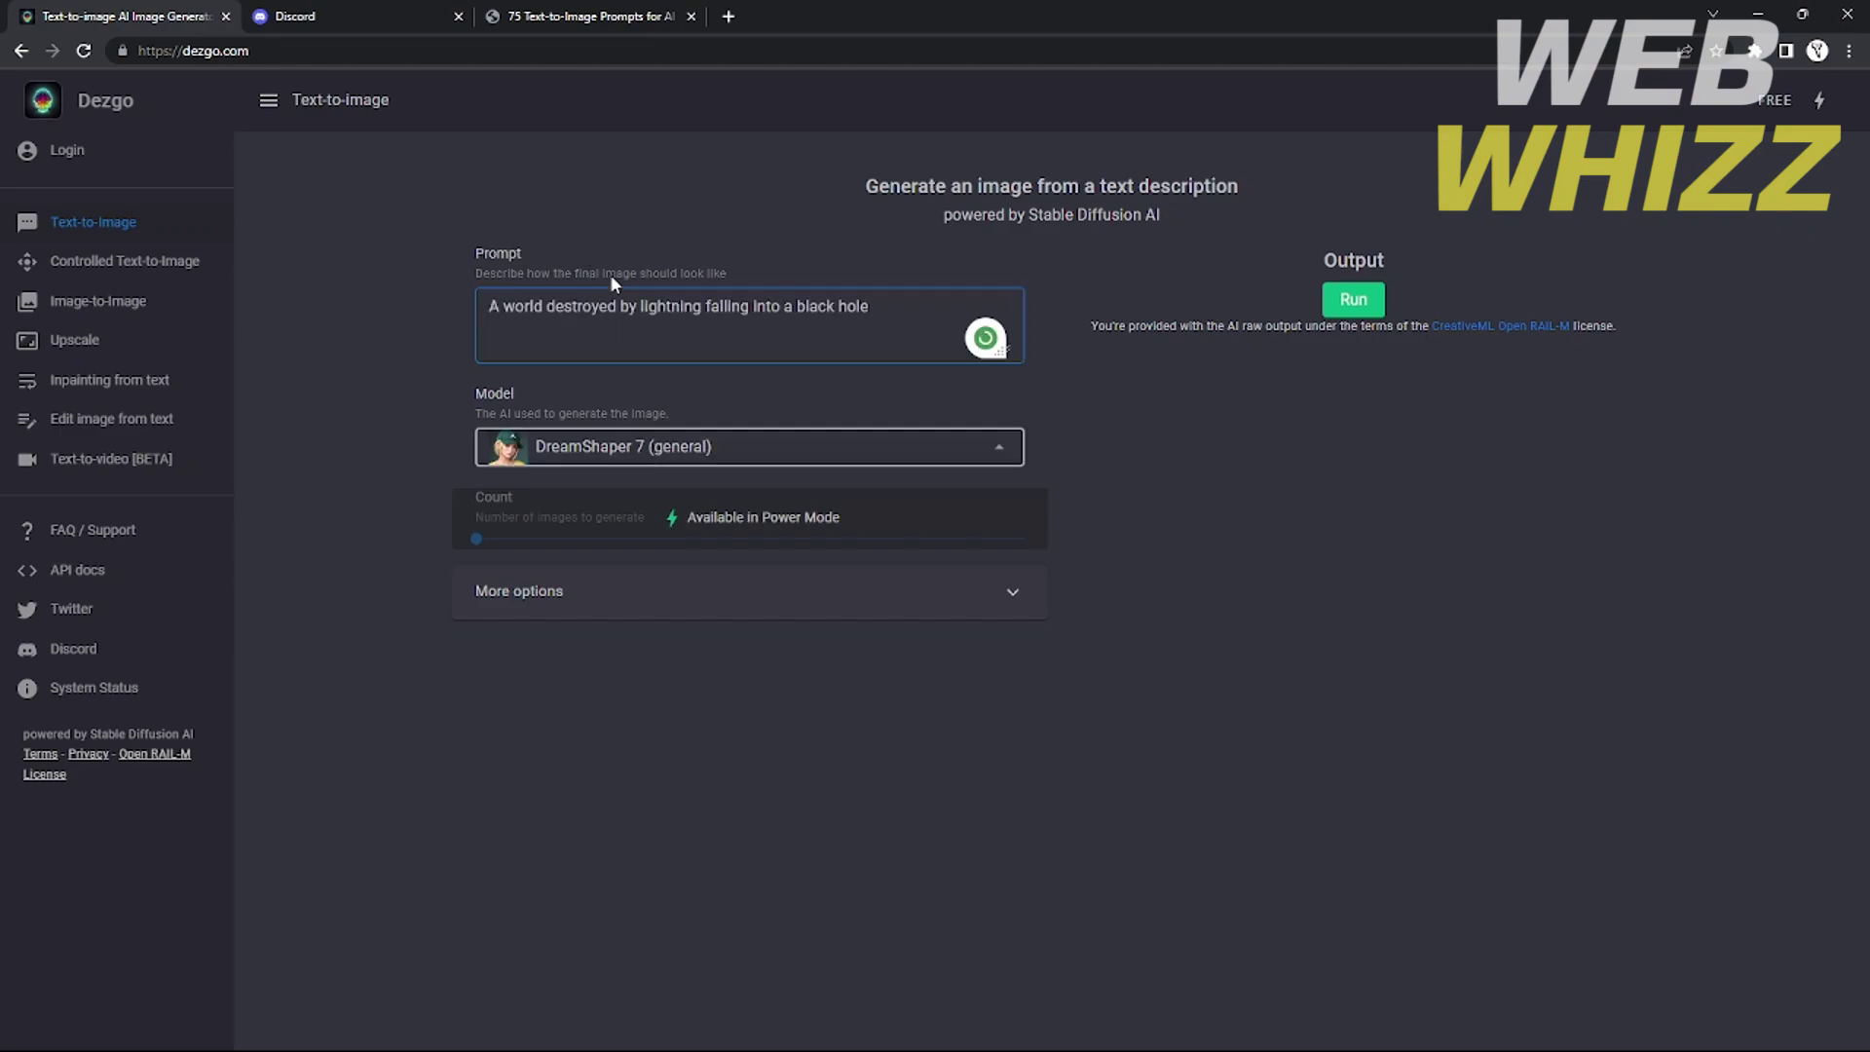
Set the Text-to-Image model to Epic Diffusion 1.1 (general)
{"action": "left_click", "coordinate": [613, 446]}
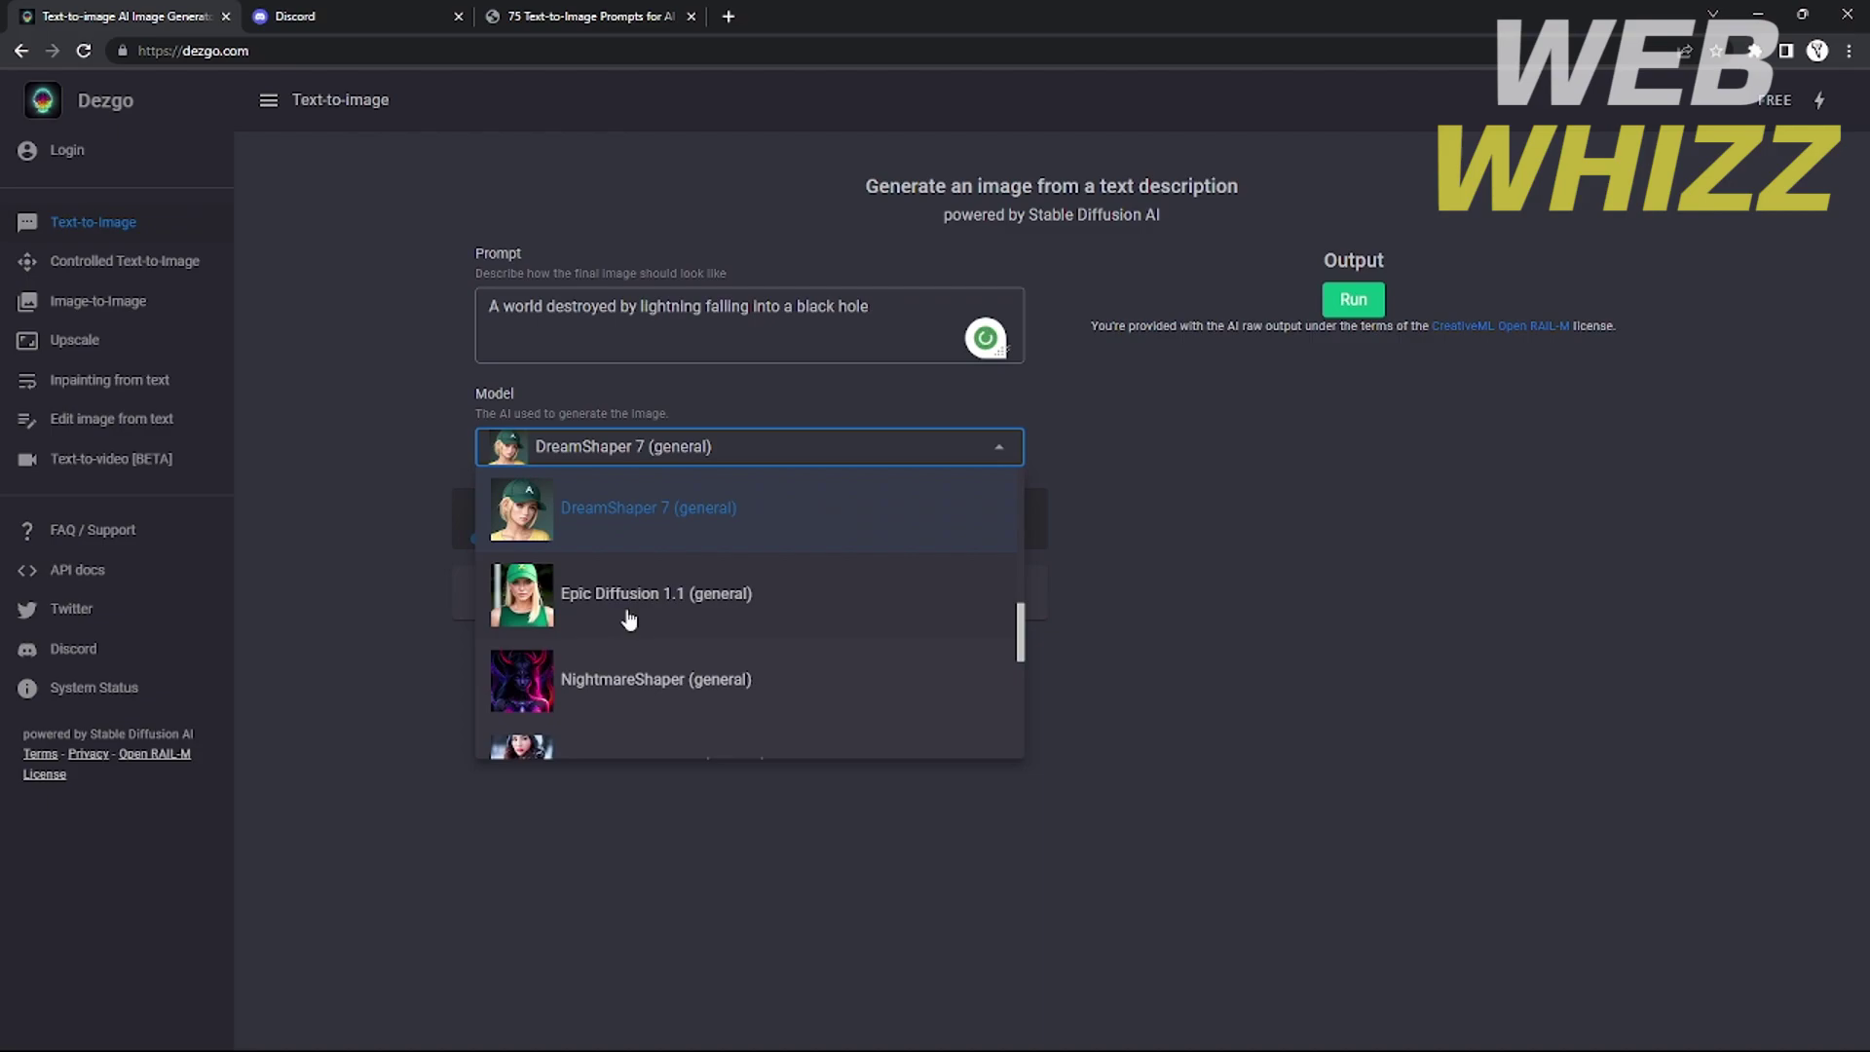
{"action": "scroll", "coordinate": [628, 618], "scroll_direction": "down", "scroll_amount": 5}
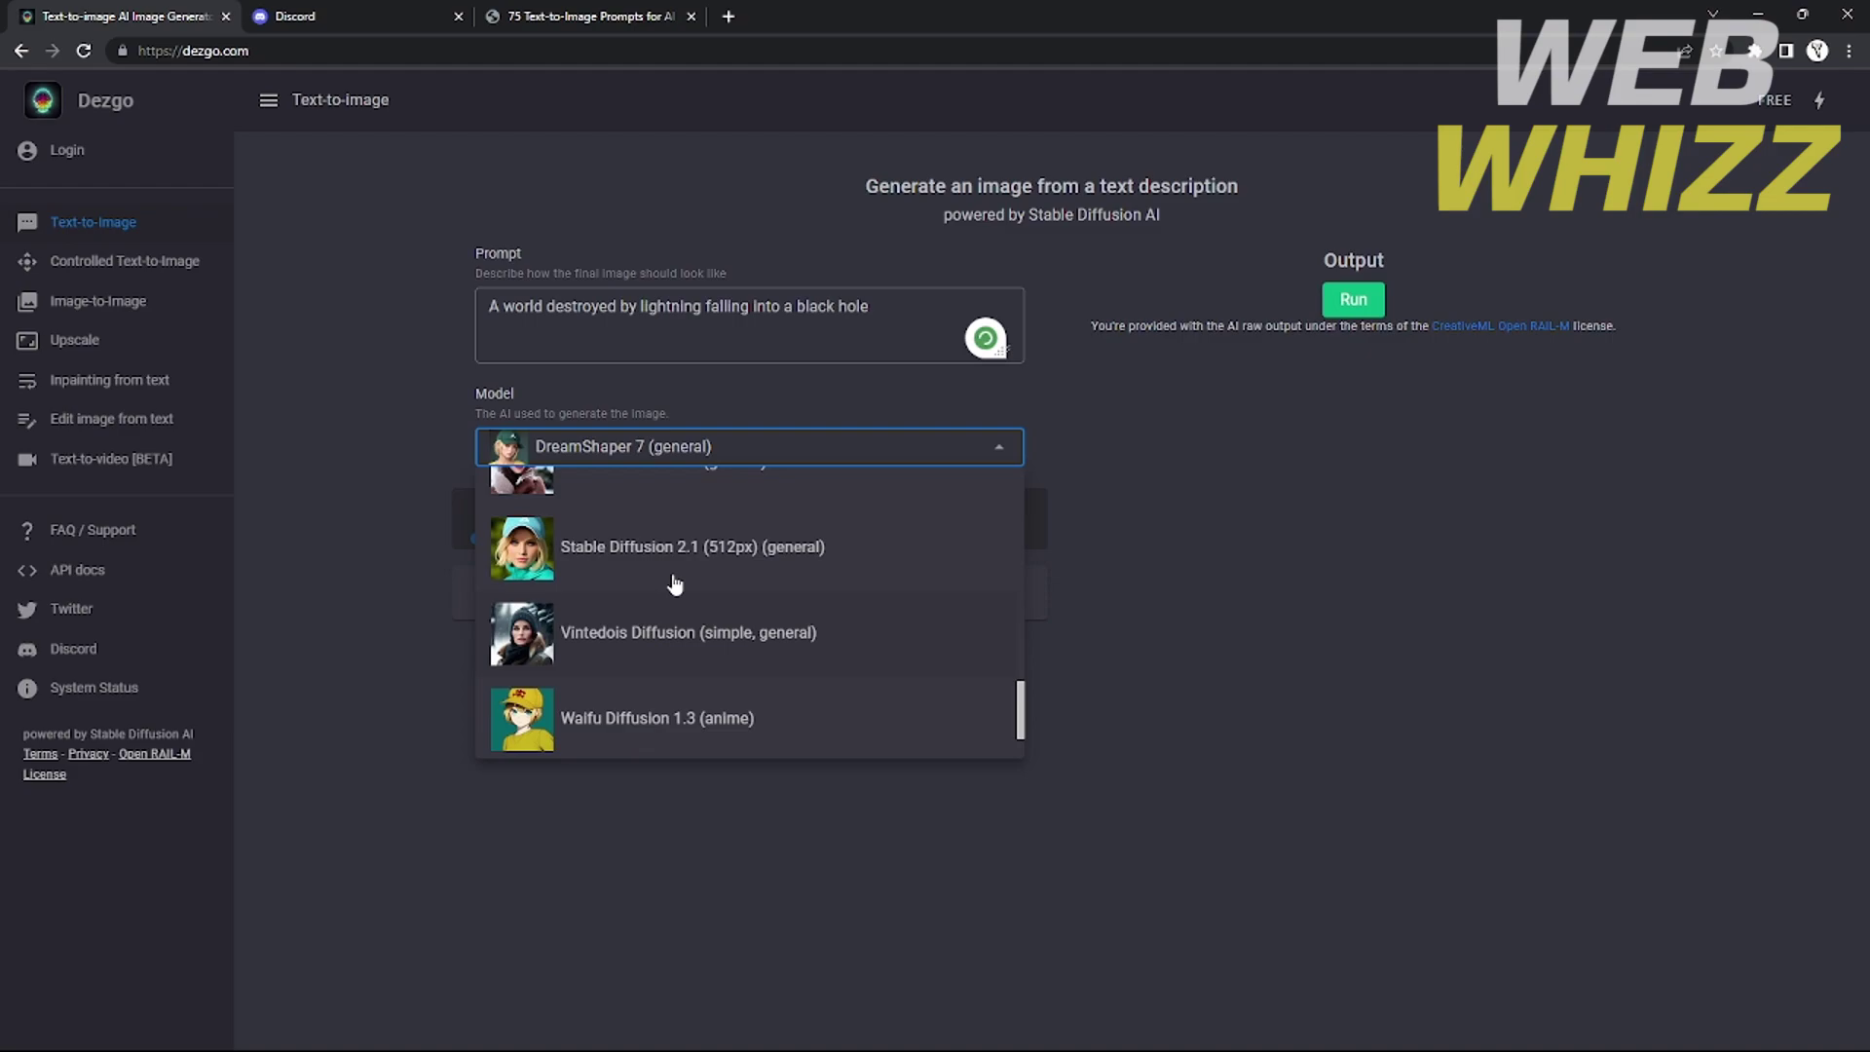
{"action": "scroll", "coordinate": [613, 579], "scroll_direction": "down", "scroll_amount": 1}
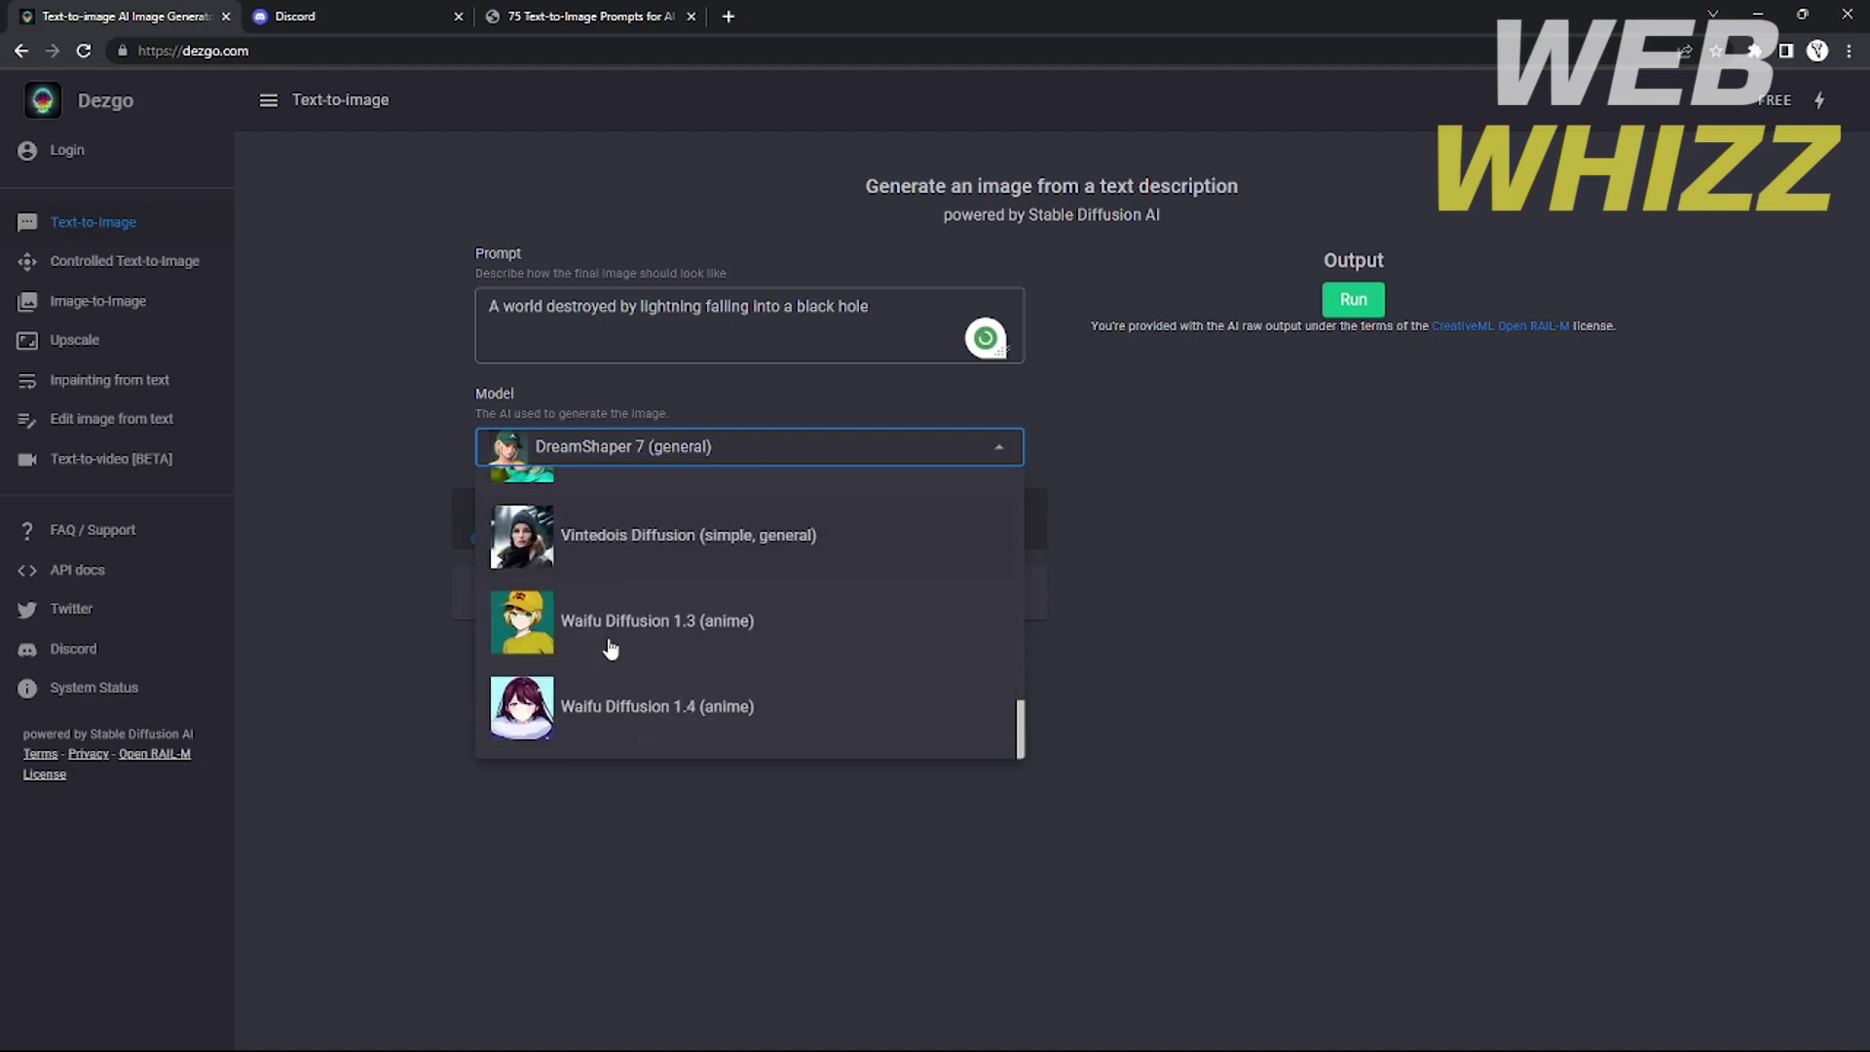
{"action": "scroll", "coordinate": [618, 711], "scroll_direction": "up", "scroll_amount": 6}
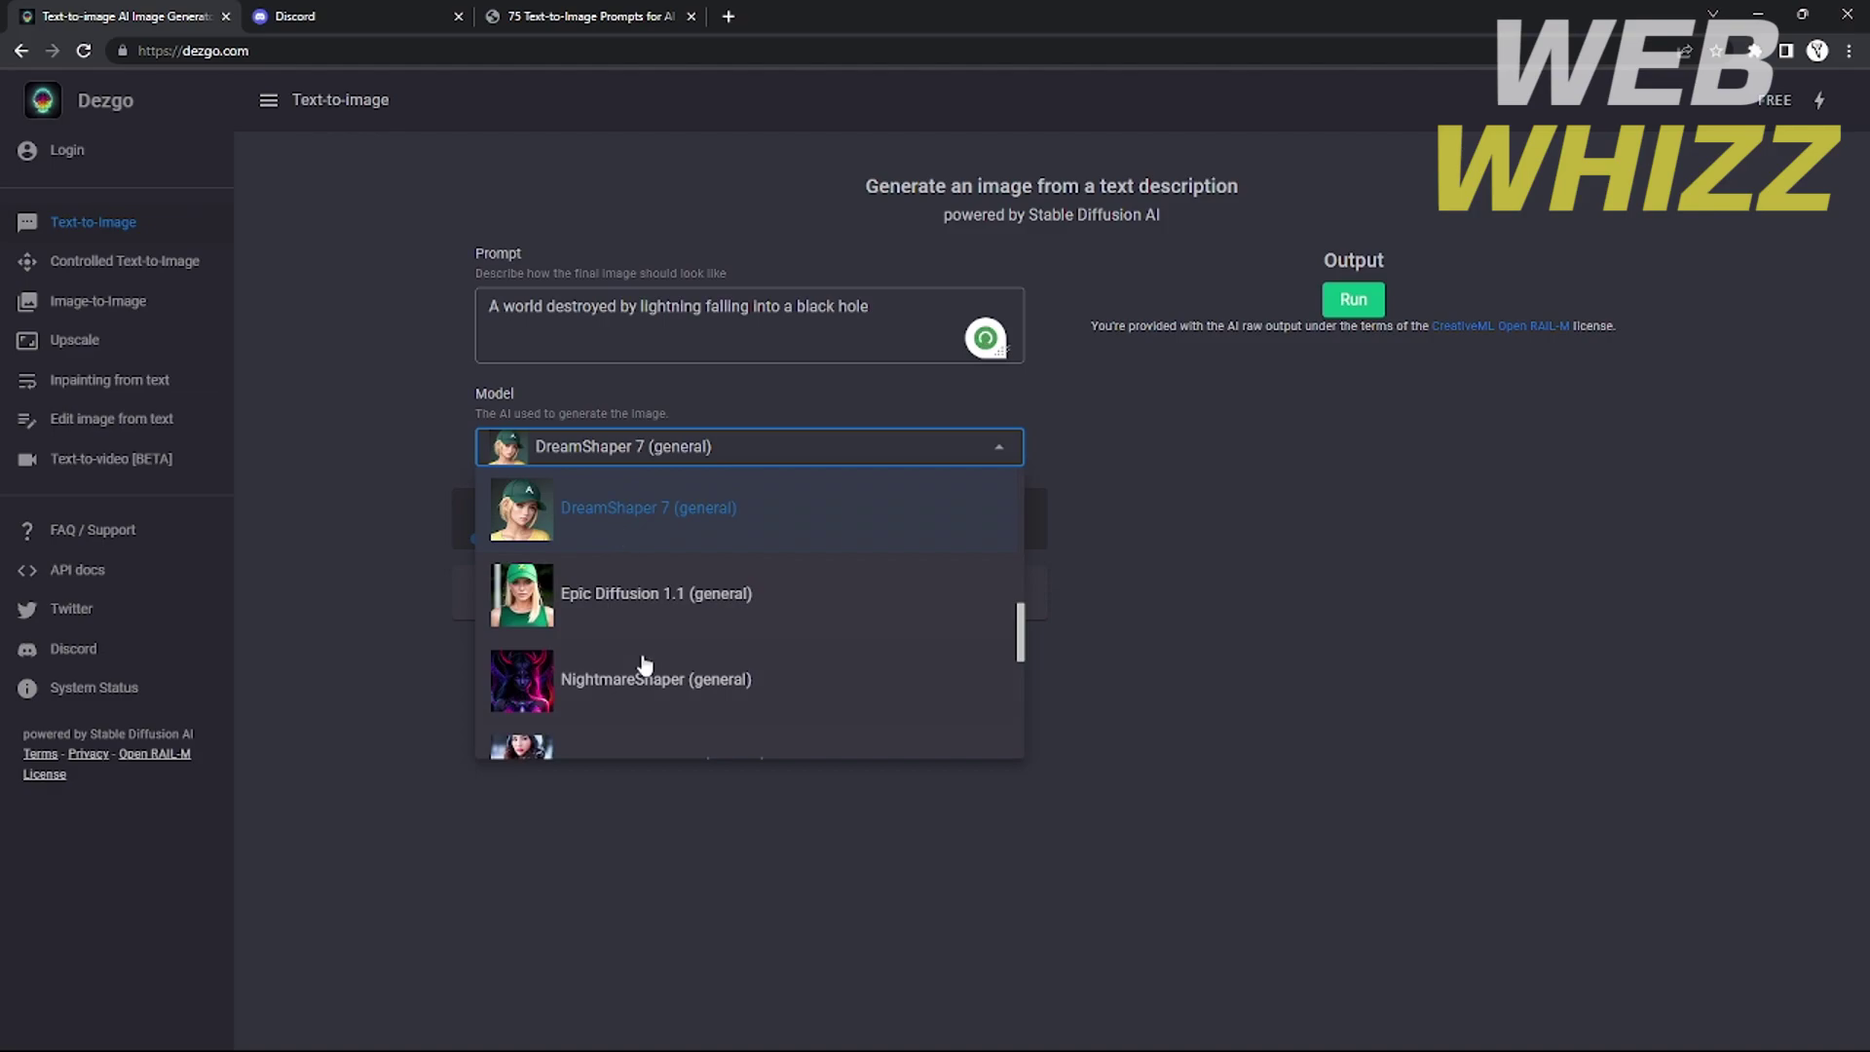
{"action": "left_click", "coordinate": [689, 608]}
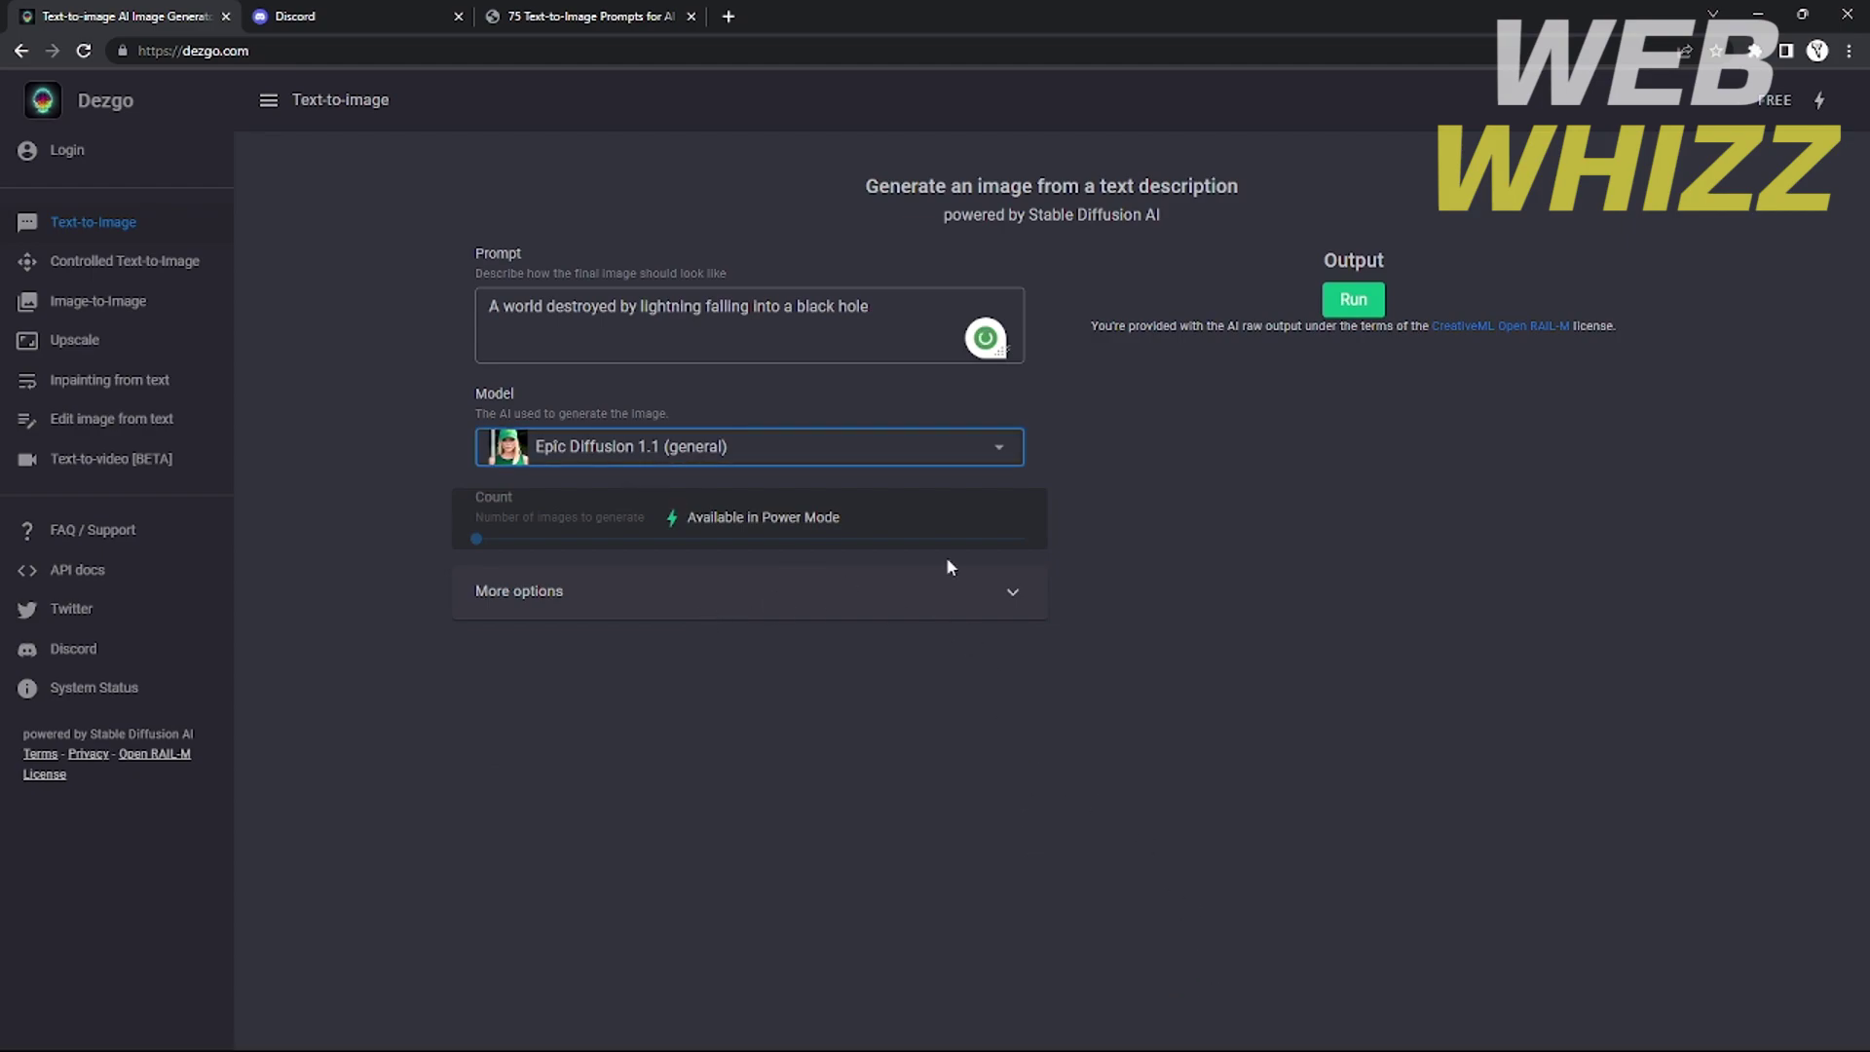
Generate the image from the prompt and download it, closing the image preview
{"action": "left_click", "coordinate": [1356, 299]}
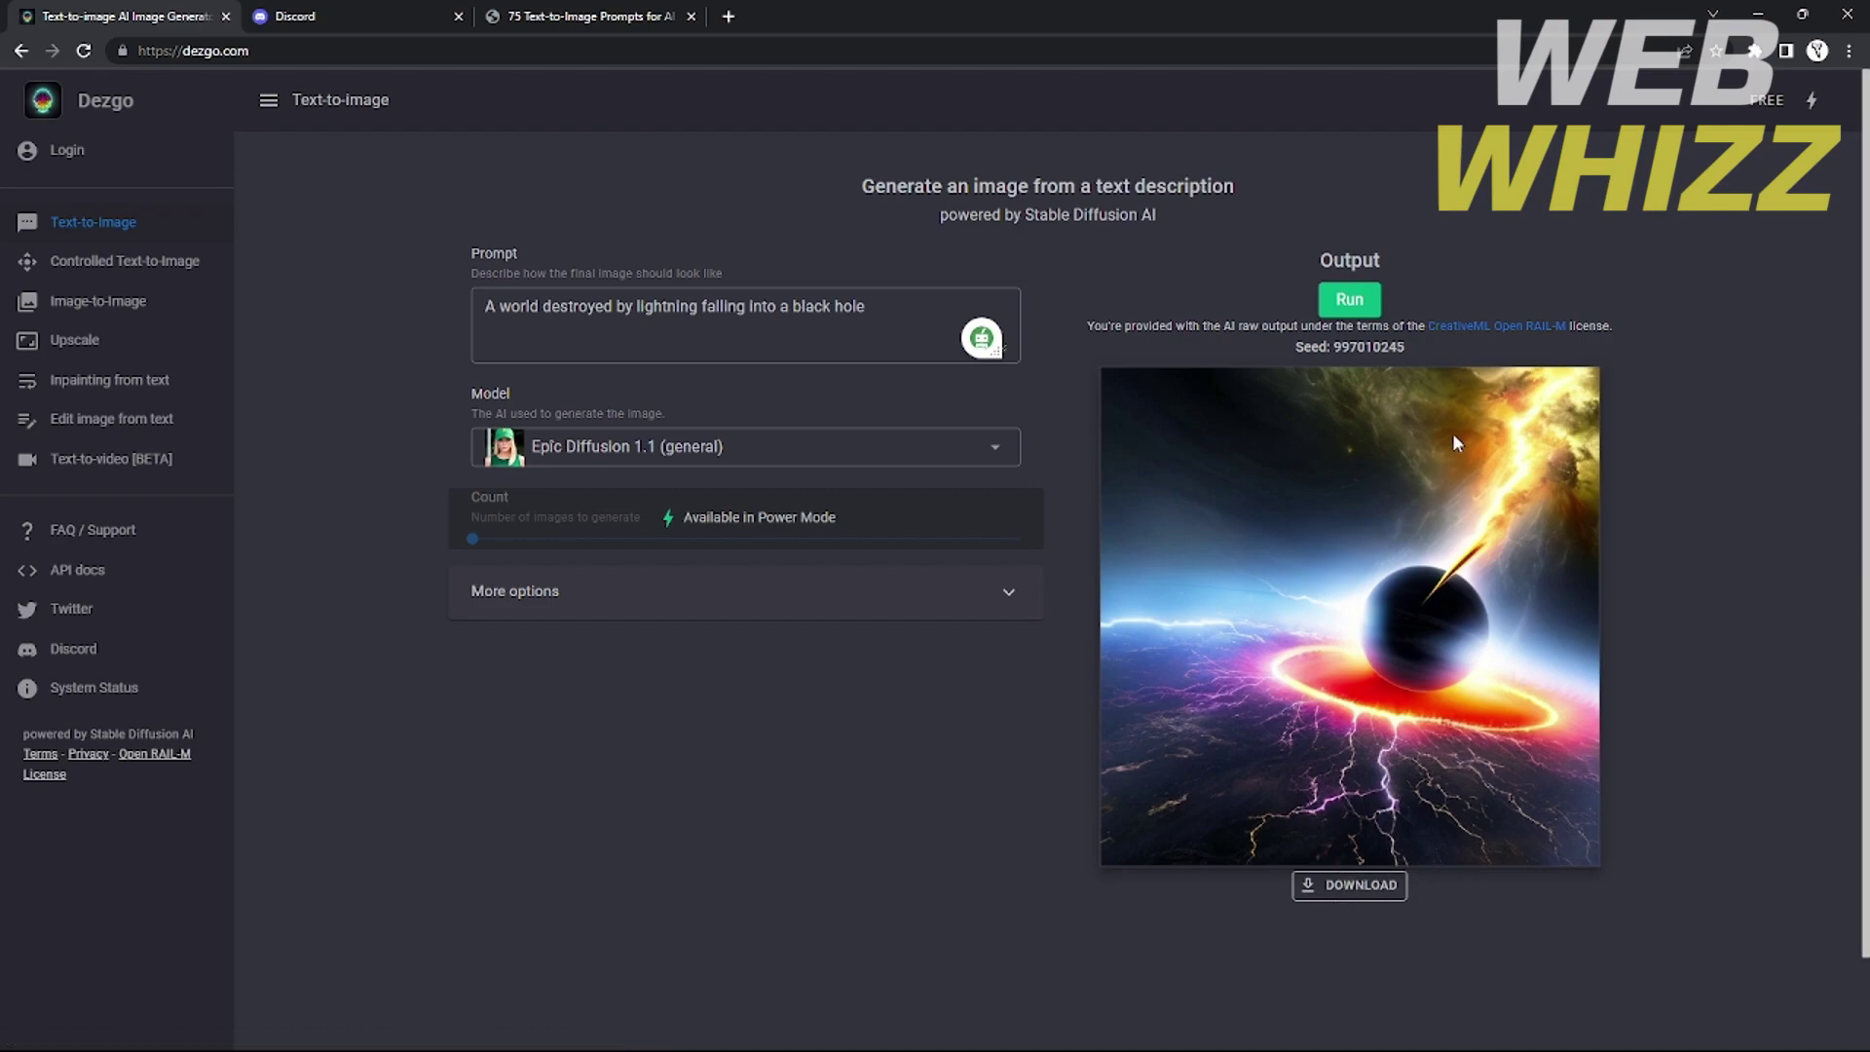
{"action": "left_click", "coordinate": [1367, 888]}
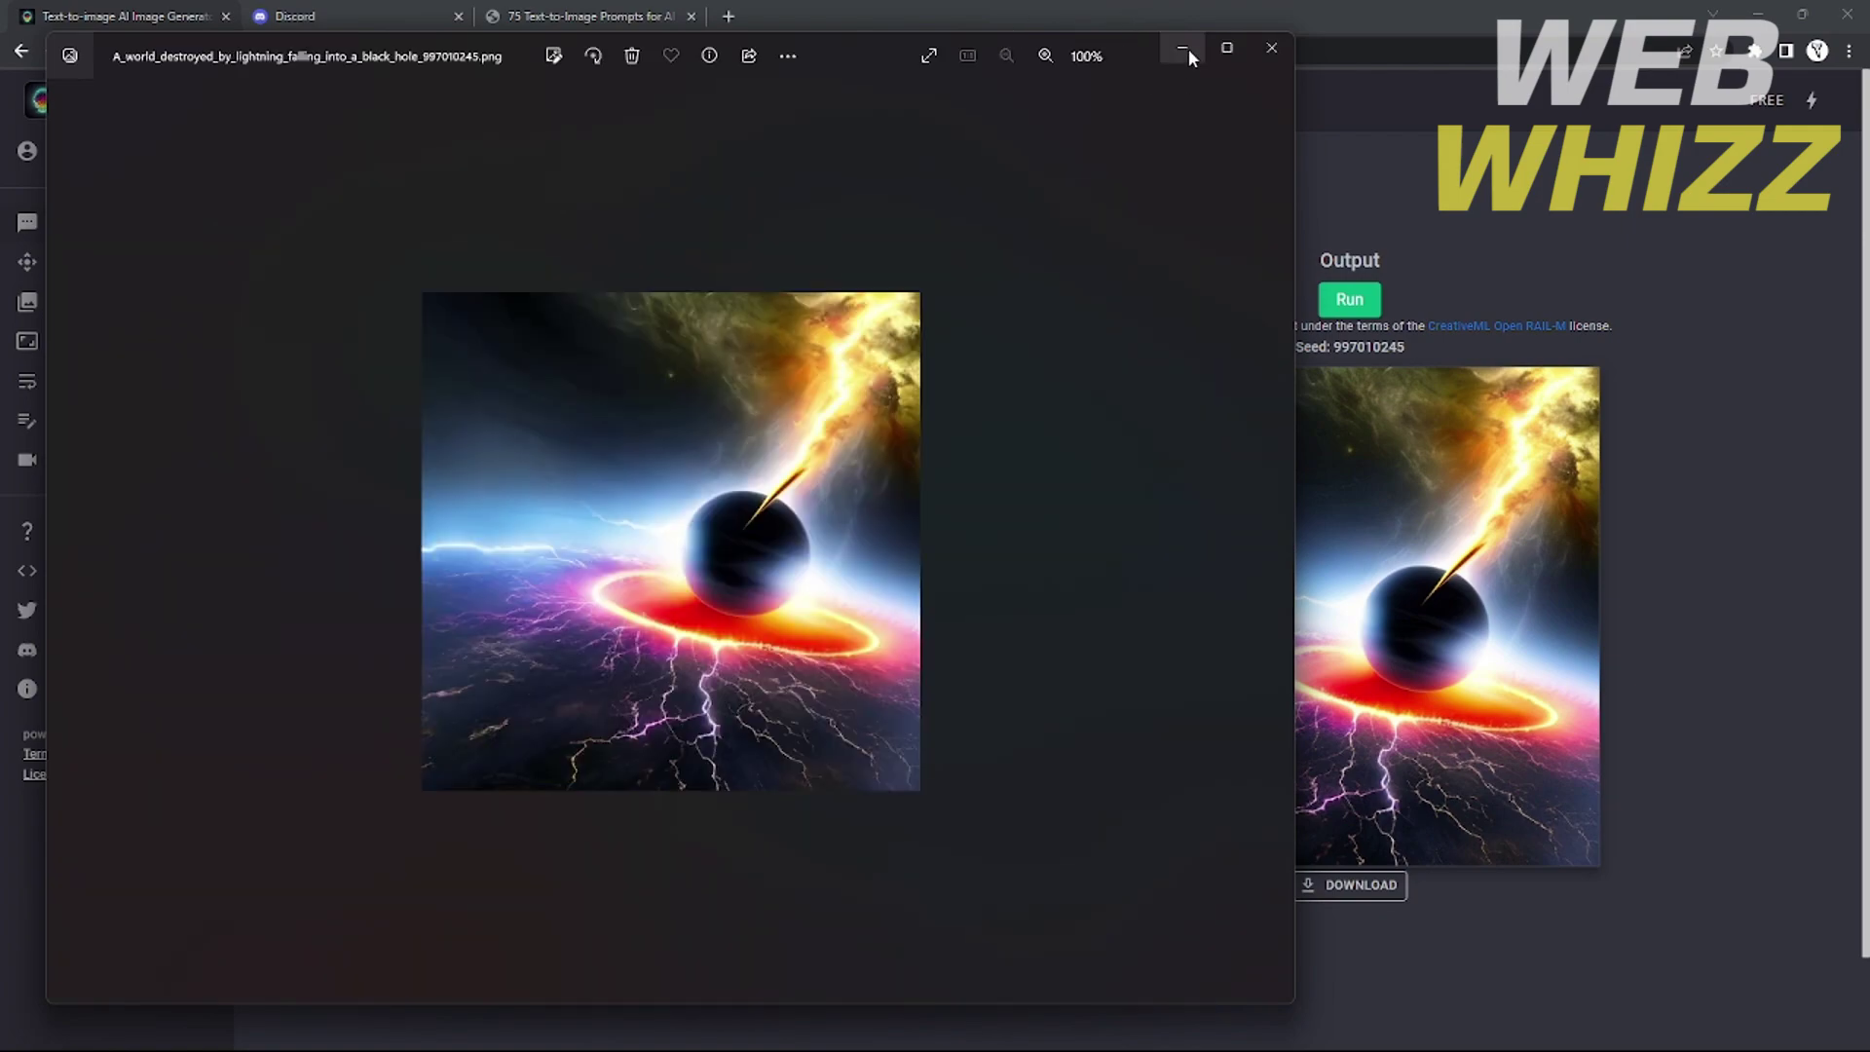
{"action": "left_click", "coordinate": [1271, 55]}
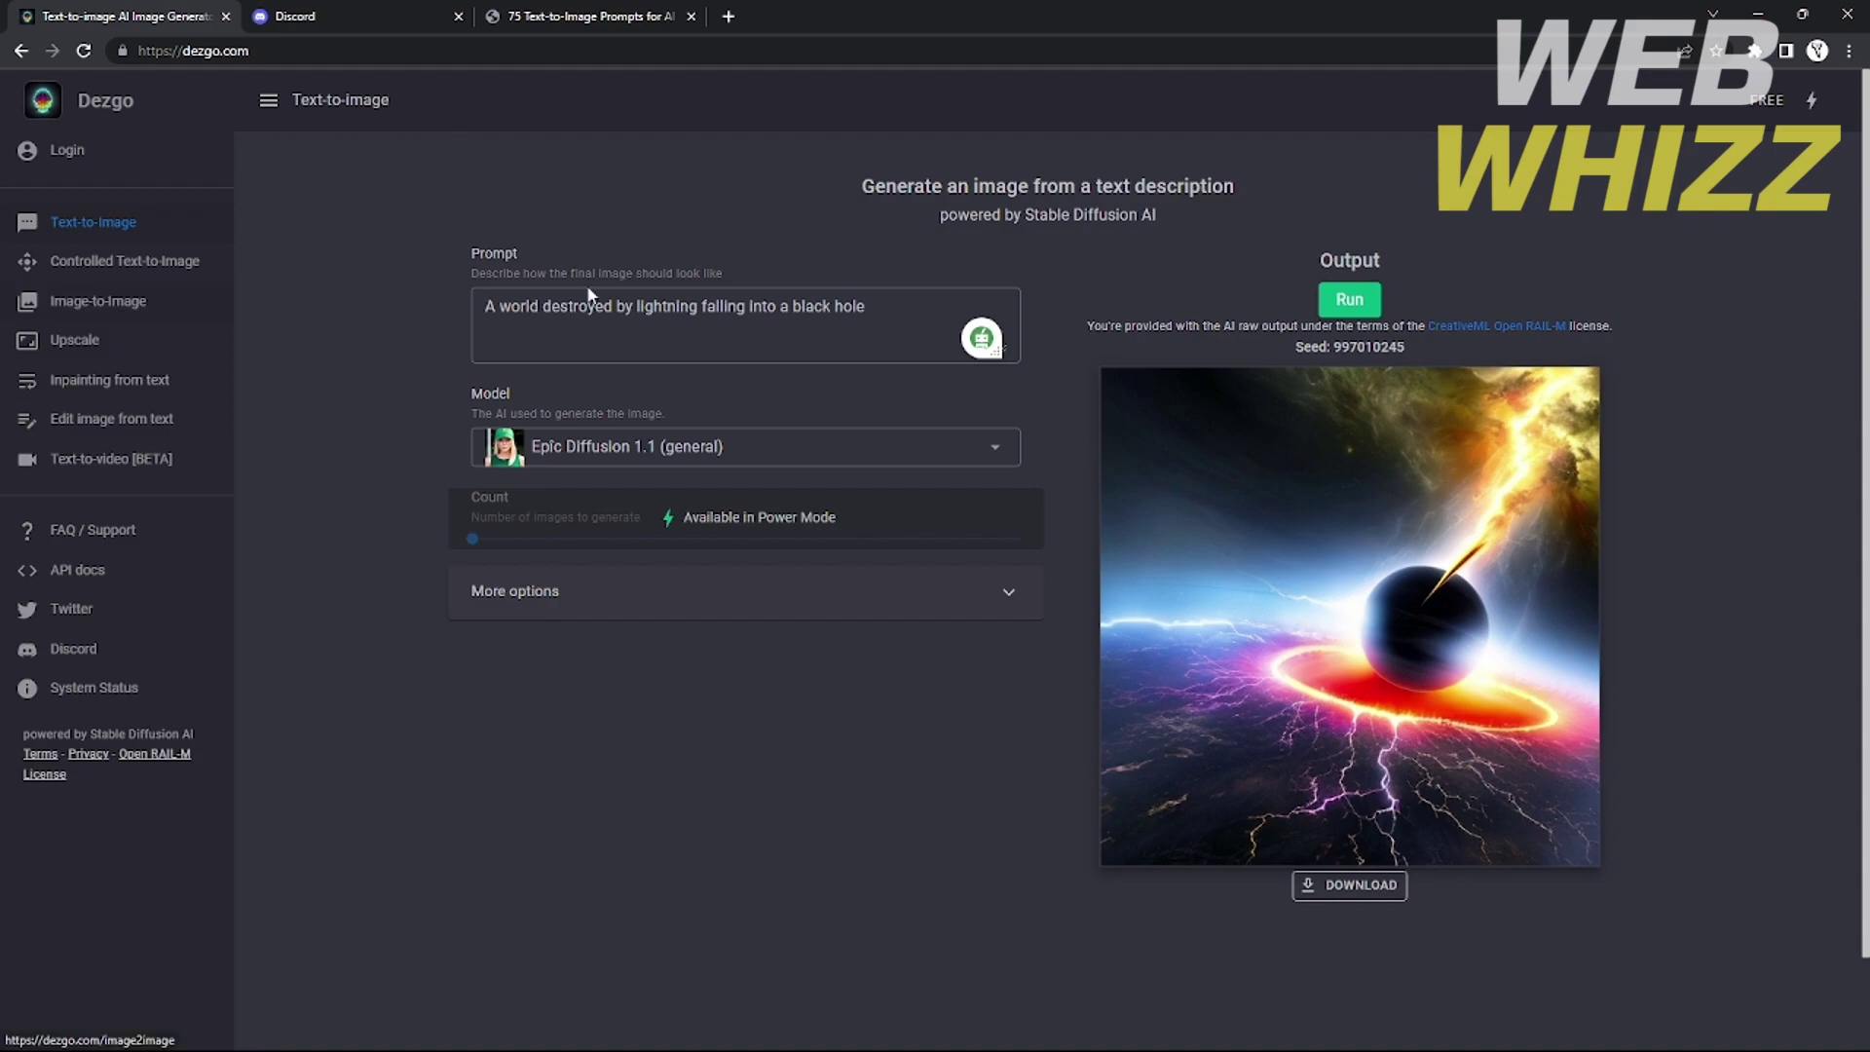
Open the Image-to-Image page and enter the prompt "remove the blackhole"
{"action": "key", "text": "Return"}
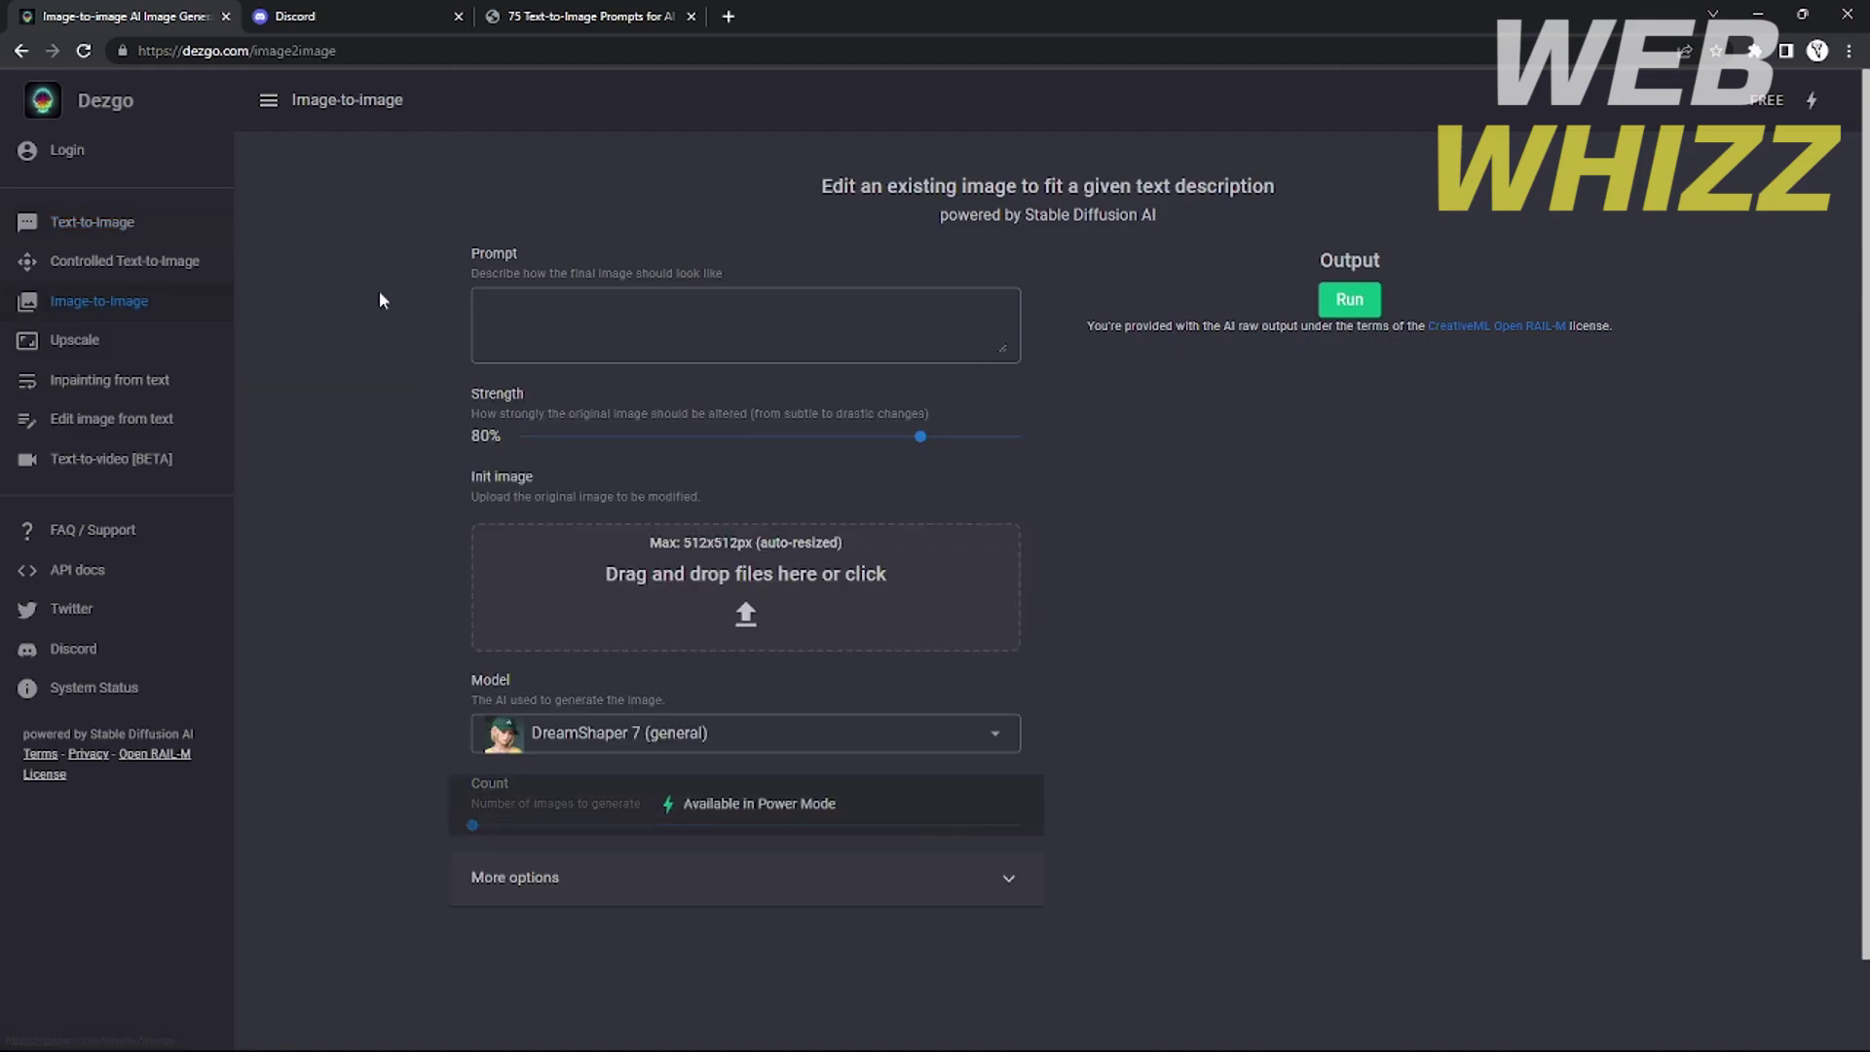
{"action": "left_click", "coordinate": [598, 304]}
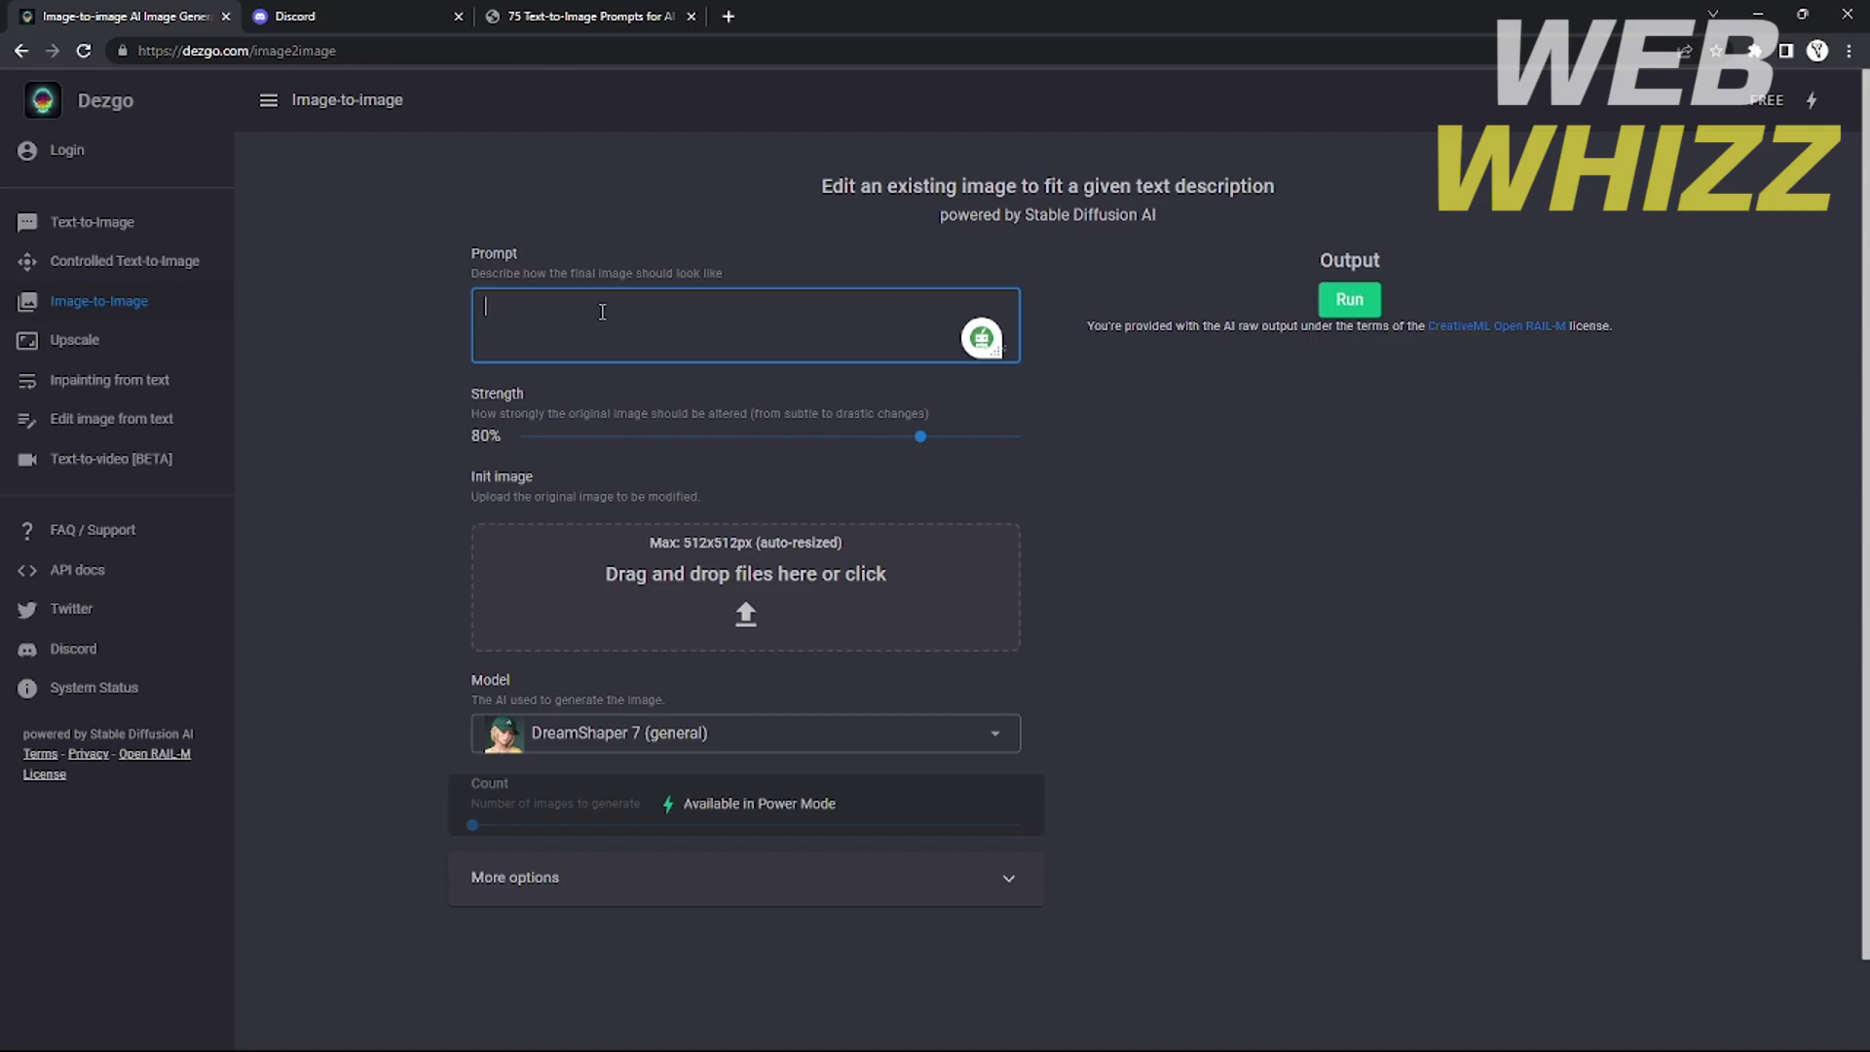
{"action": "type", "text": "remove the blackhole"}
Upload the downloaded image A_world_destroyed_by_lightning_falling_into_a_black_hole_997010245 as the Image-to-Image init image
{"action": "scroll", "coordinate": [761, 483], "scroll_direction": "down", "scroll_amount": 1}
{"action": "left_click", "coordinate": [762, 483]}
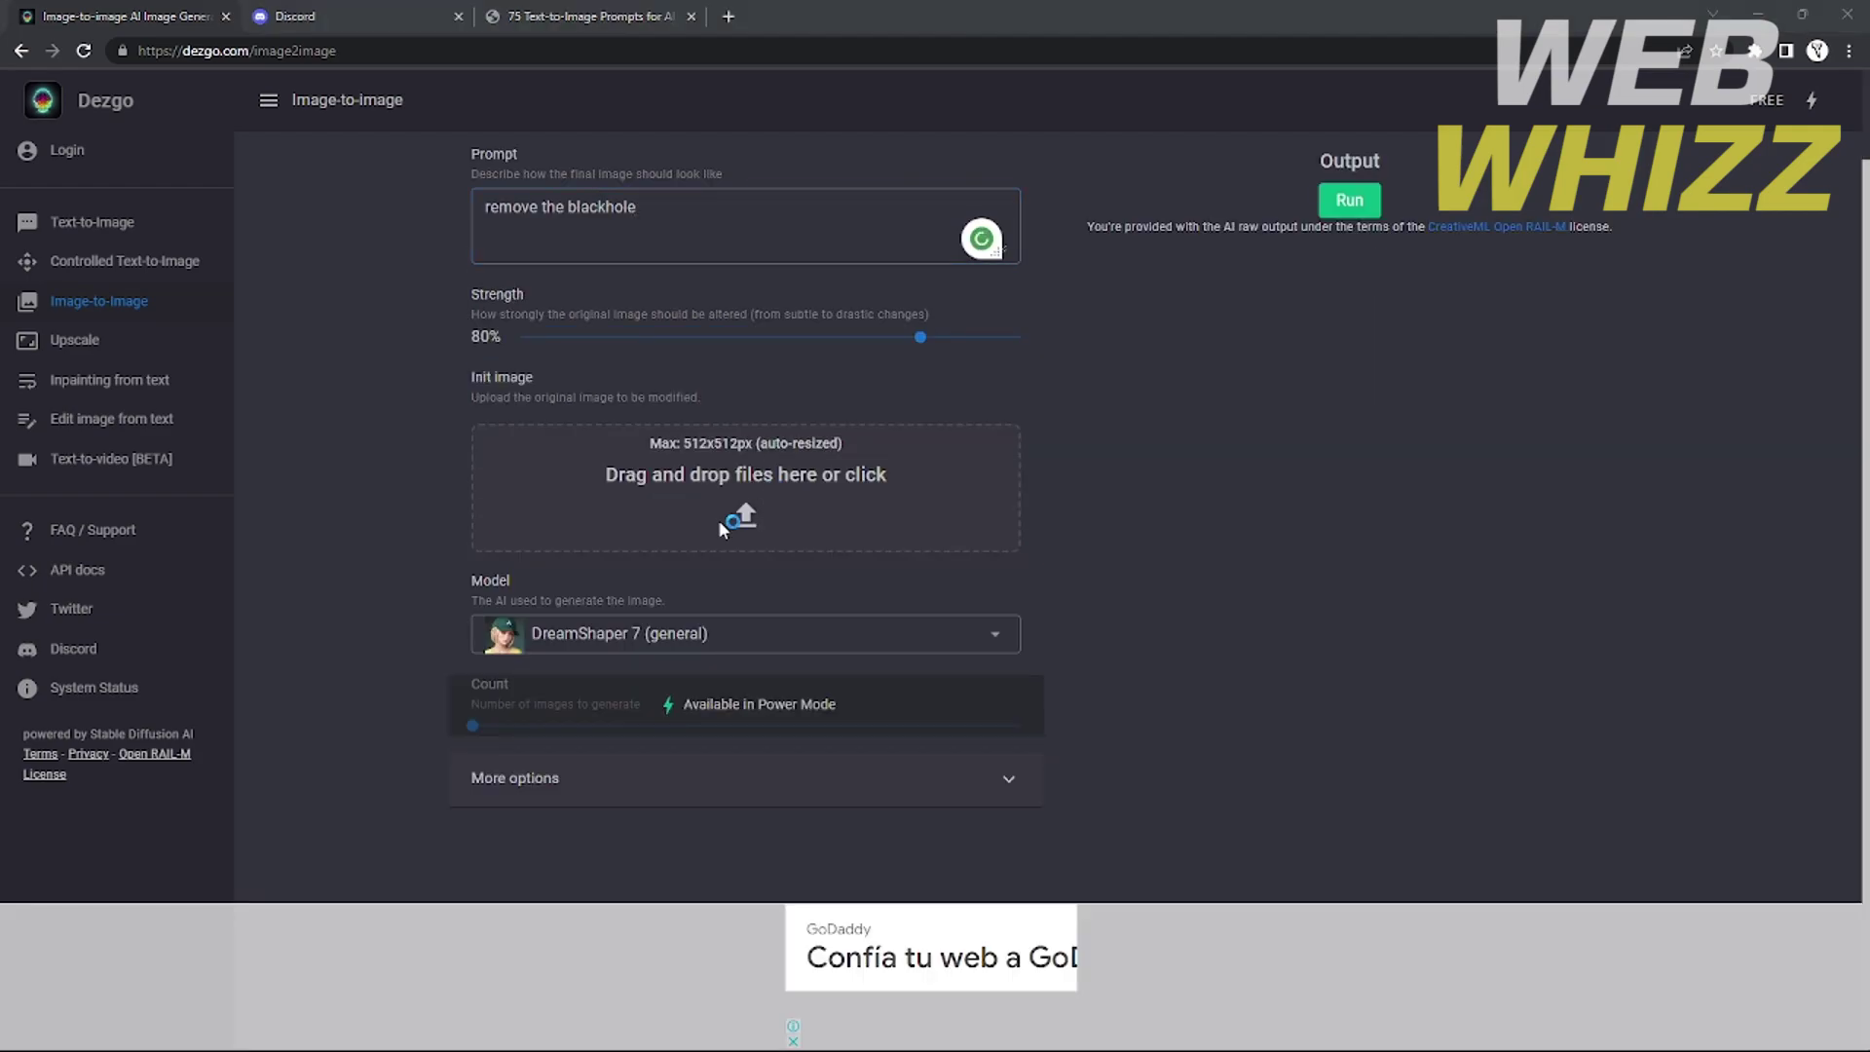
{"action": "left_click", "coordinate": [245, 195]}
{"action": "left_click", "coordinate": [770, 493]}
{"action": "left_click", "coordinate": [1066, 894]}
{"action": "scroll", "coordinate": [993, 346], "scroll_direction": "up", "scroll_amount": 1}
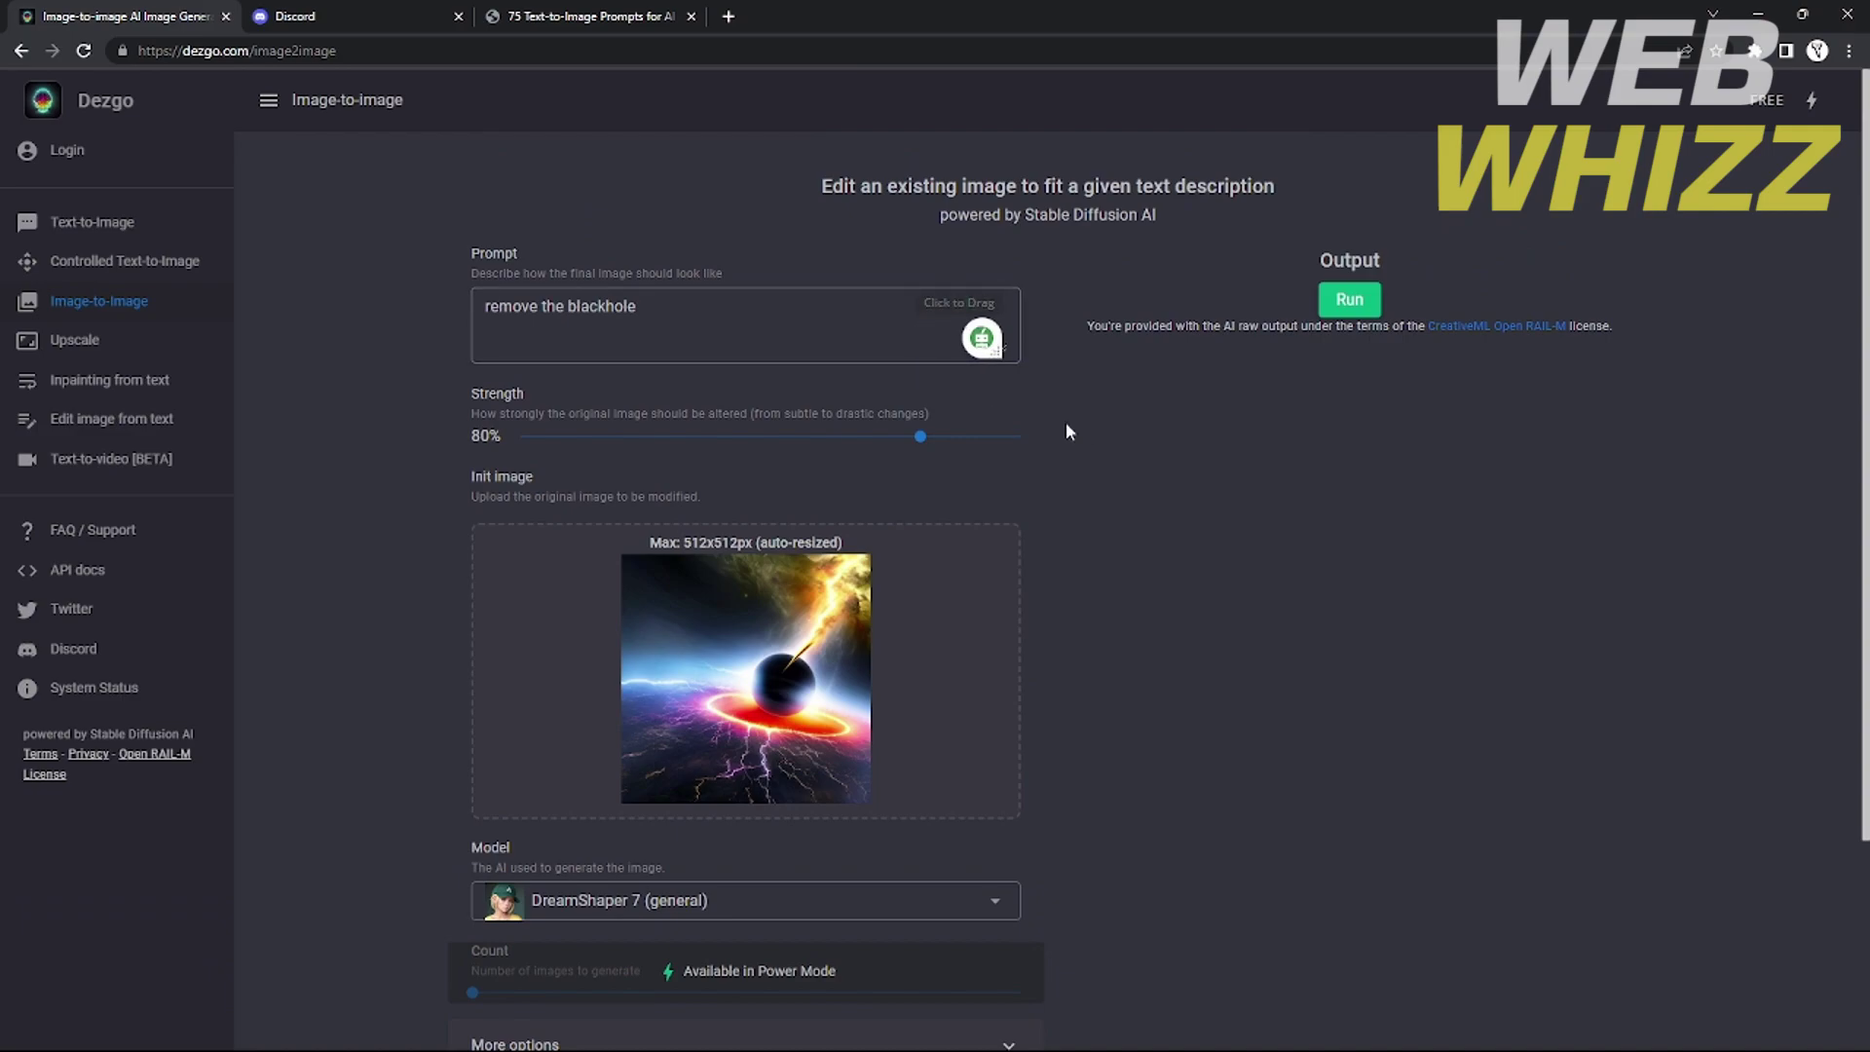
Set the alteration strength to 100% and run the Image-to-Image generation
{"action": "left_click_drag", "start_coordinate": [921, 436], "coordinate": [1022, 437]}
{"action": "left_click", "coordinate": [1349, 299]}
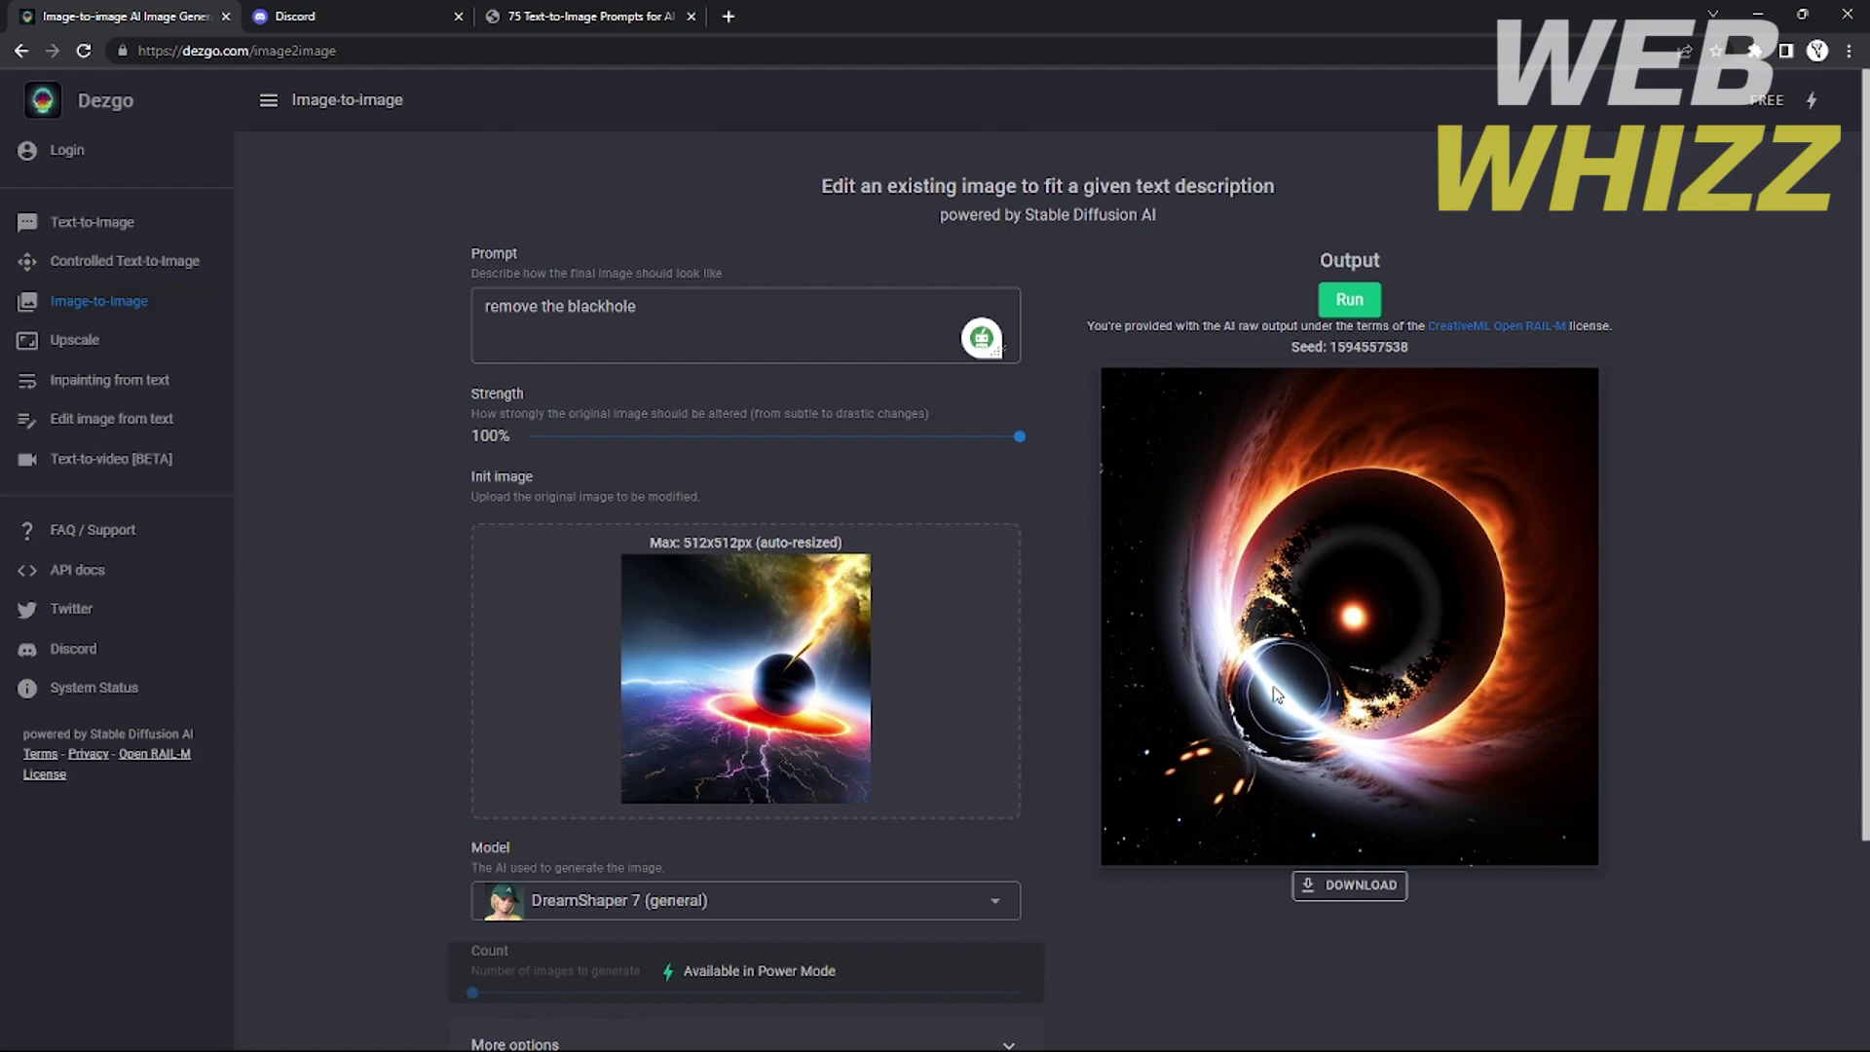
Upload the downloaded black hole image to the Upscale page and run the upscaling
{"action": "left_click", "coordinate": [75, 339]}
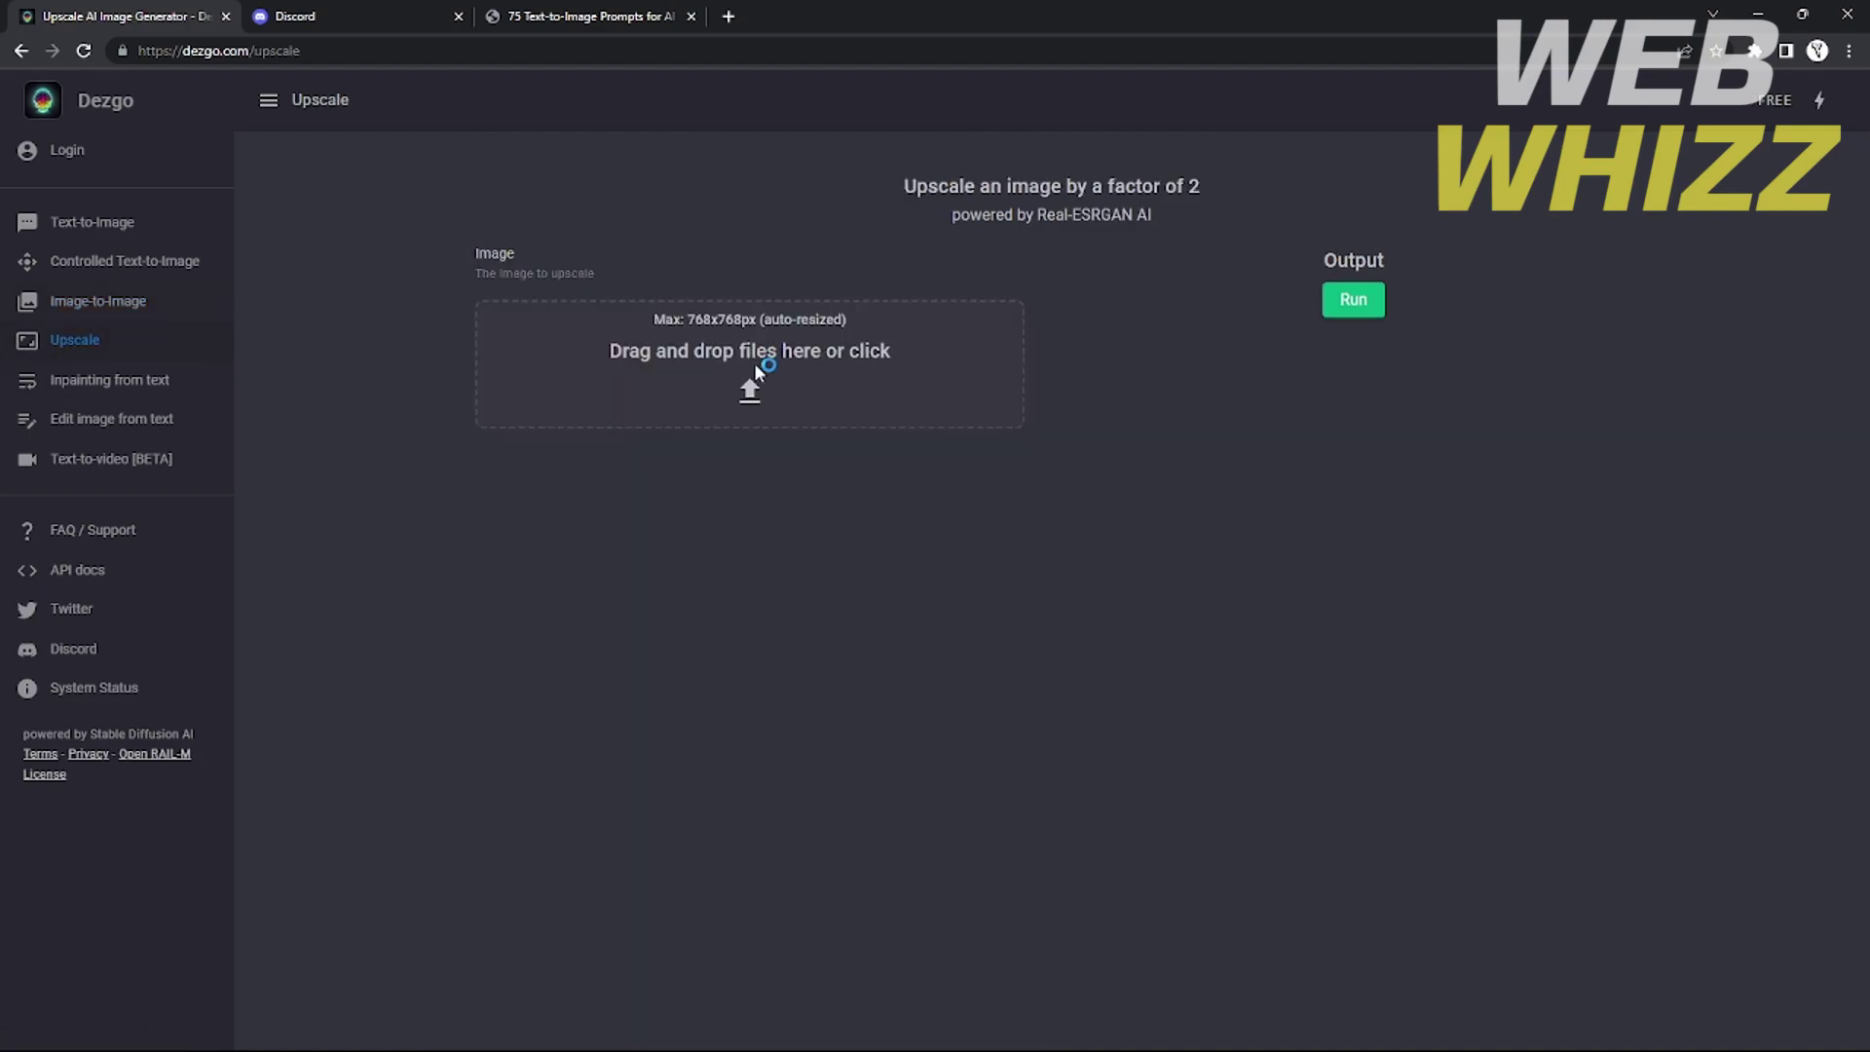
{"action": "left_click", "coordinate": [911, 307]}
{"action": "left_click", "coordinate": [226, 218]}
{"action": "left_click", "coordinate": [767, 494]}
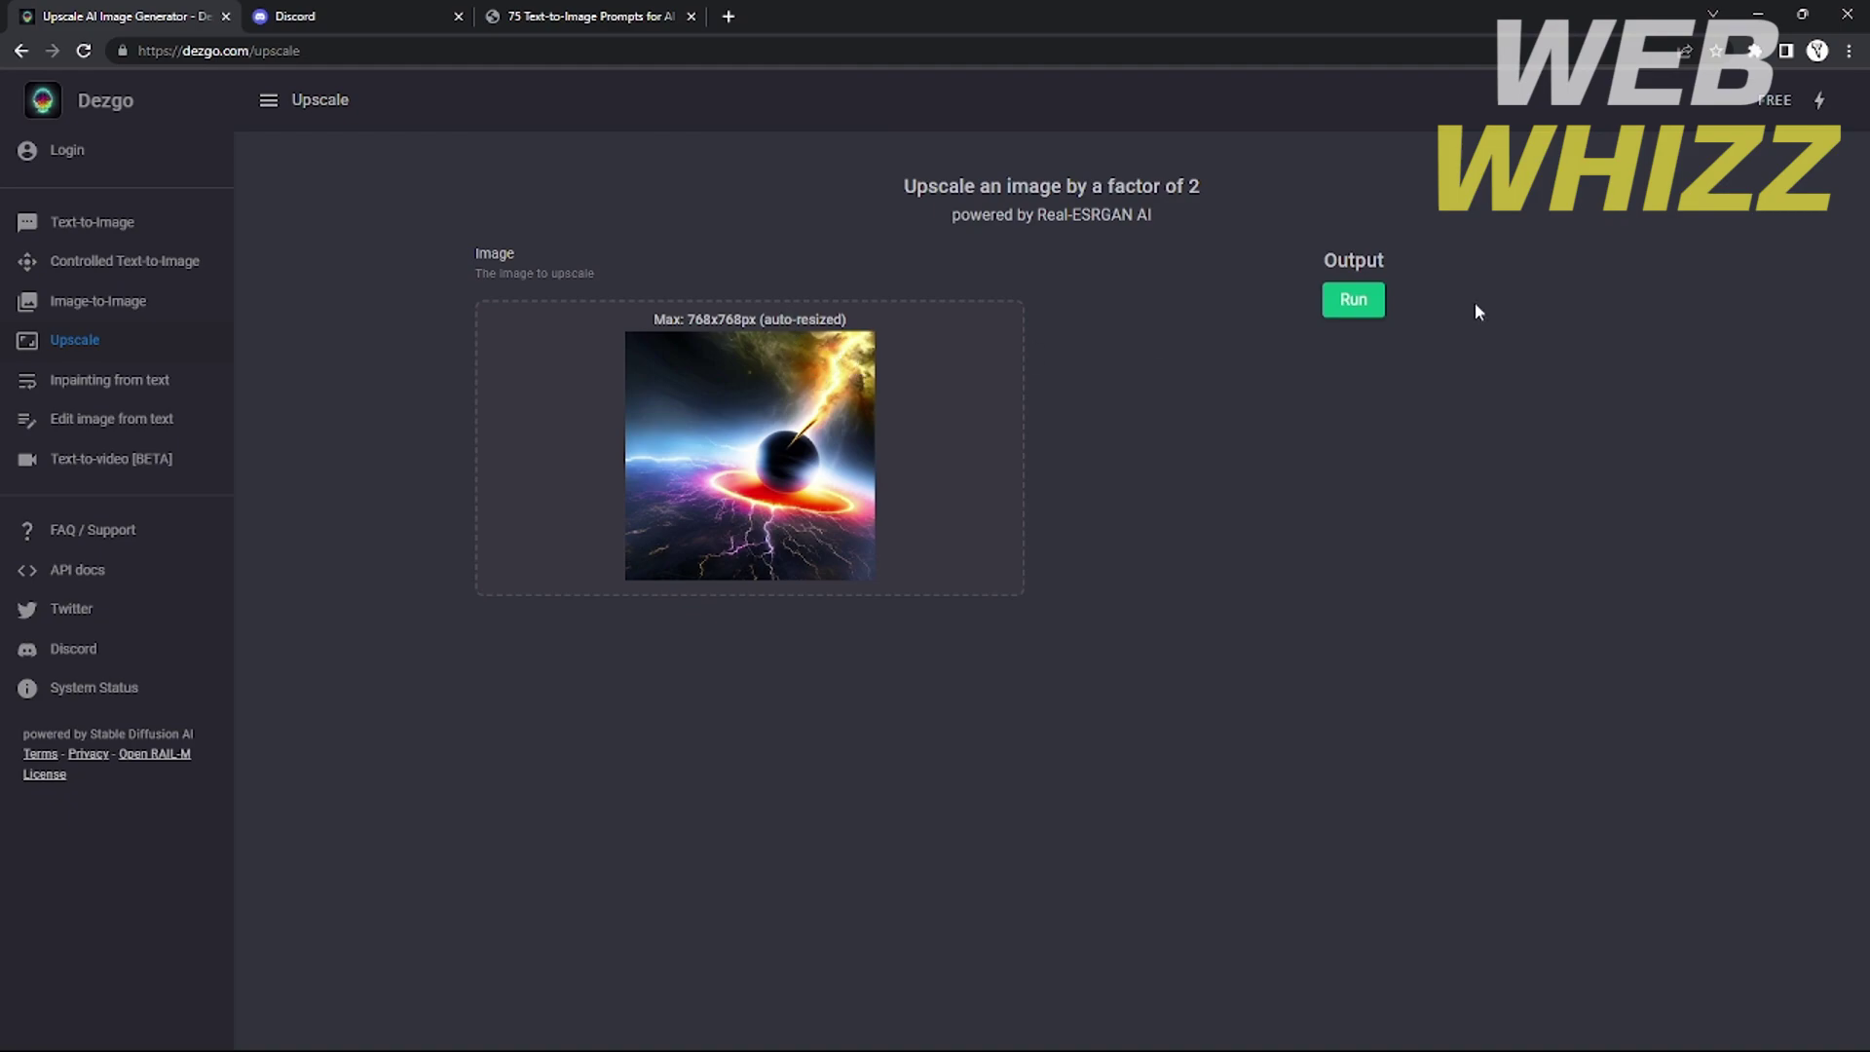
{"action": "left_click", "coordinate": [1352, 300]}
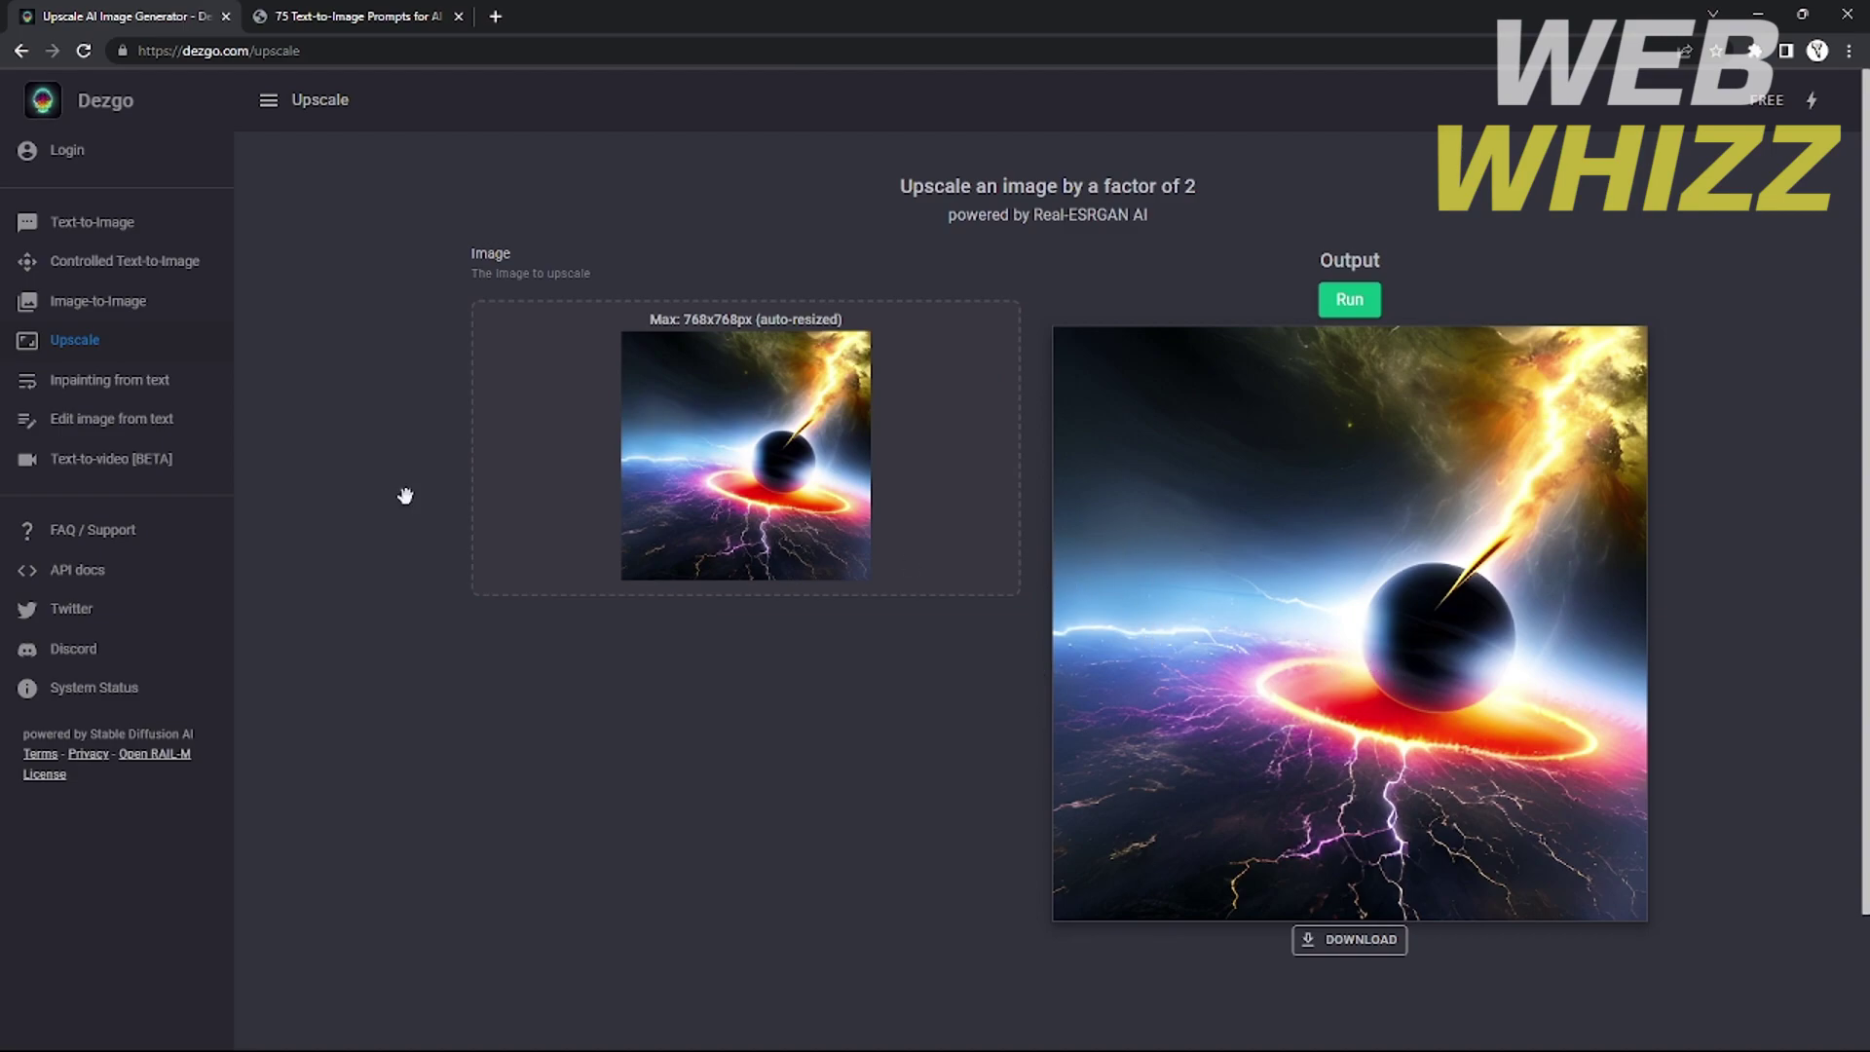
Open Inpainting from text and set the mask prompt to "the lightning"
{"action": "left_click", "coordinate": [129, 382]}
{"action": "left_click", "coordinate": [609, 311]}
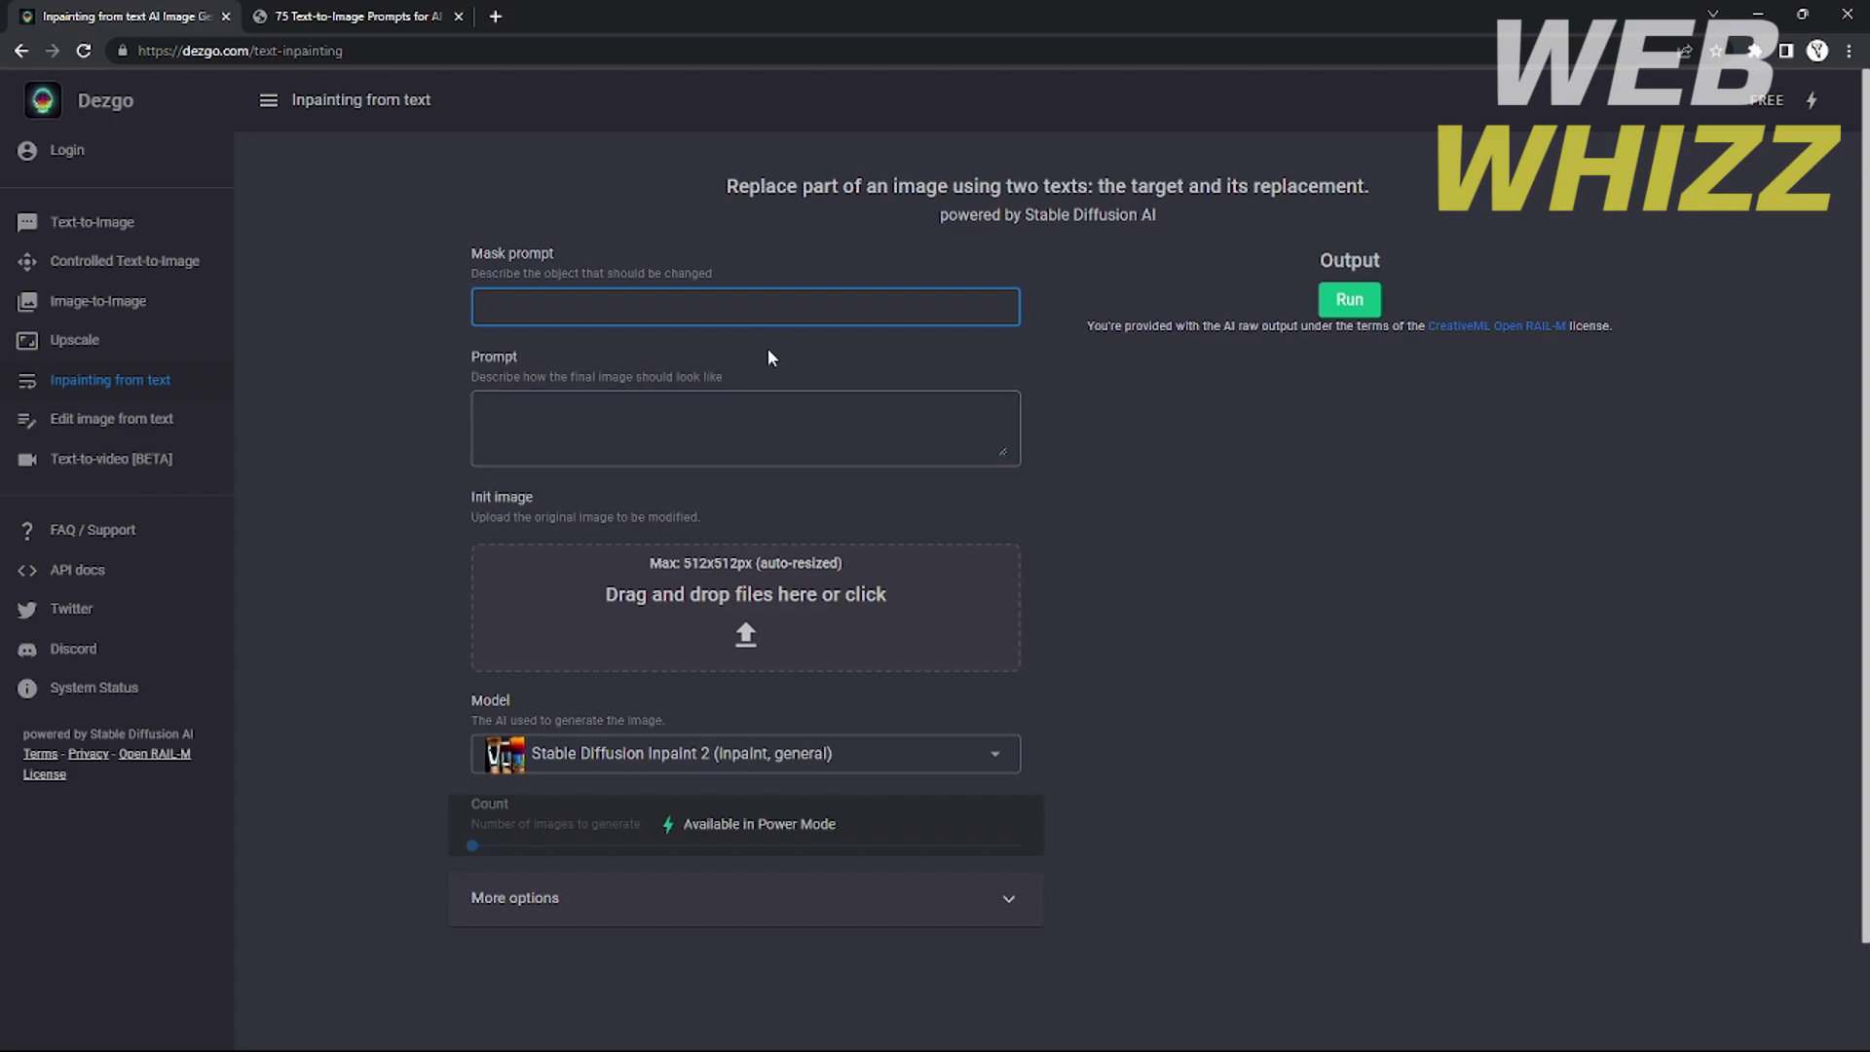
{"action": "type", "text": "the lighting"}
{"action": "left_click", "coordinate": [580, 415]}
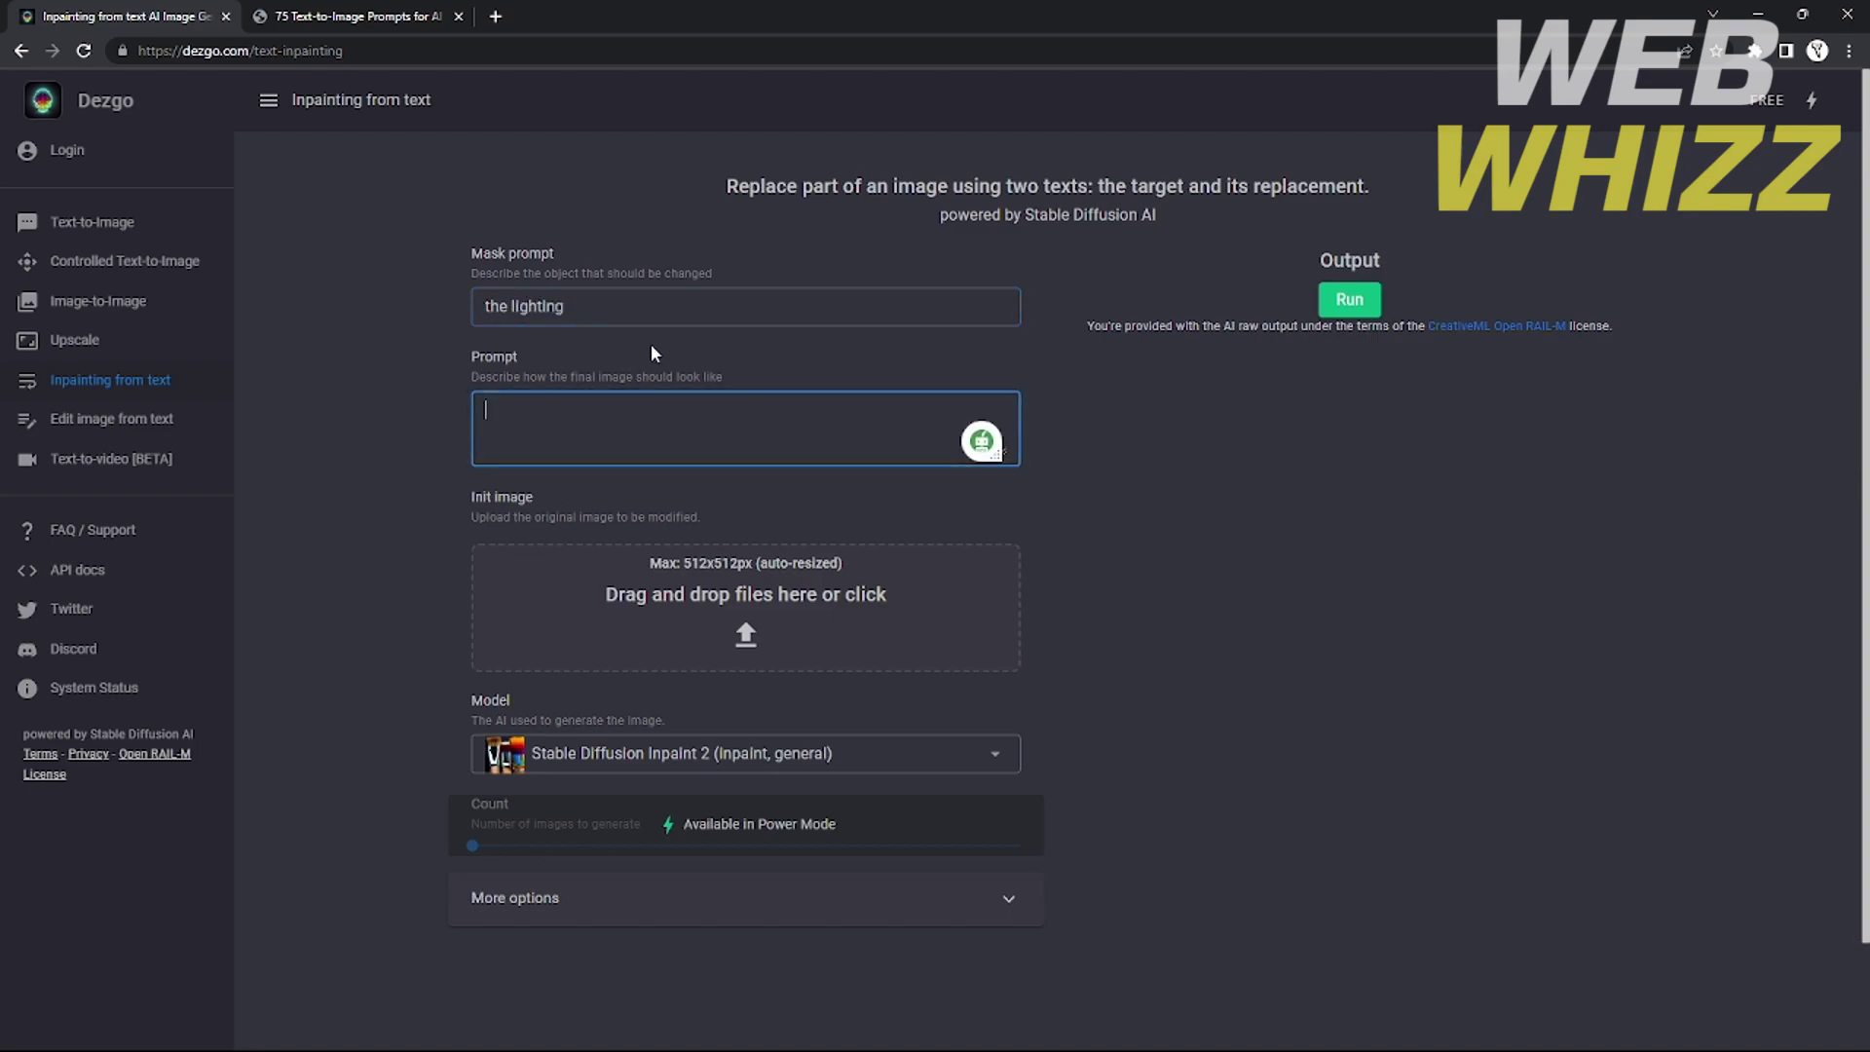
{"action": "left_click", "coordinate": [540, 307]}
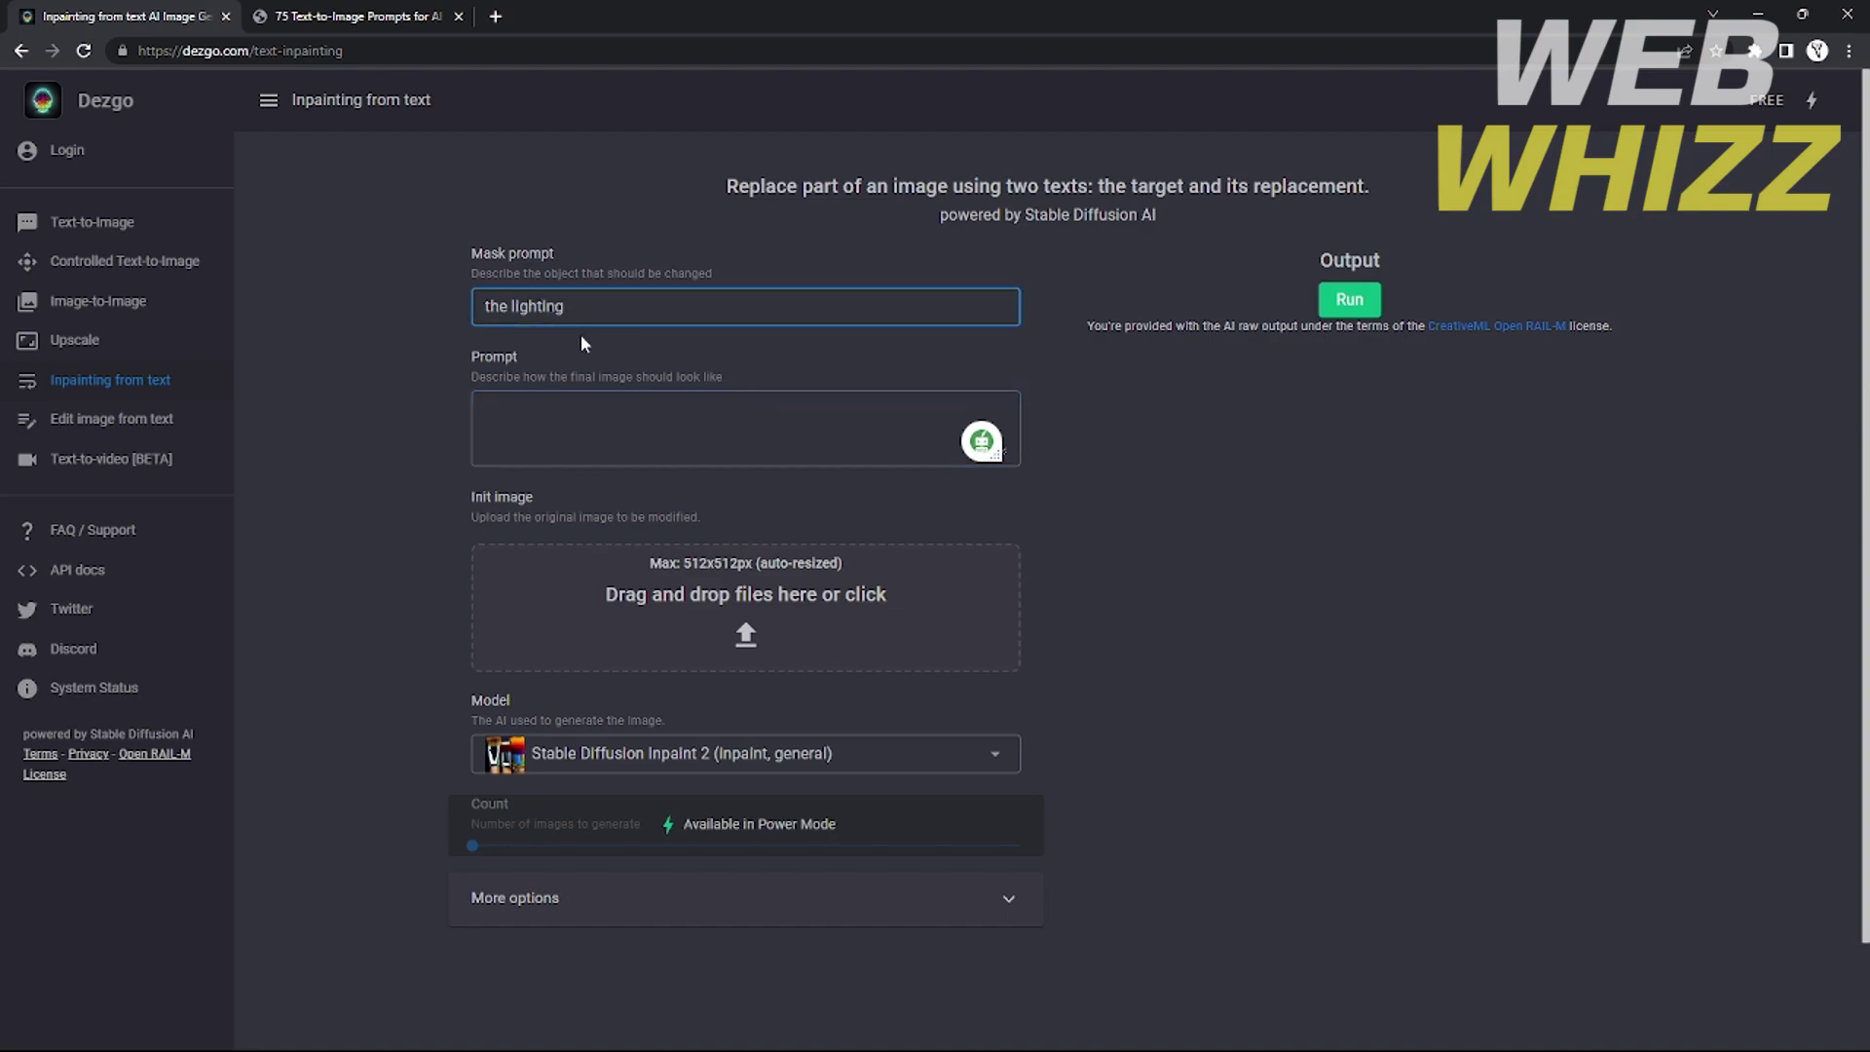
Enter "change it to water" as the inpainting prompt
{"action": "left_click", "coordinate": [603, 412]}
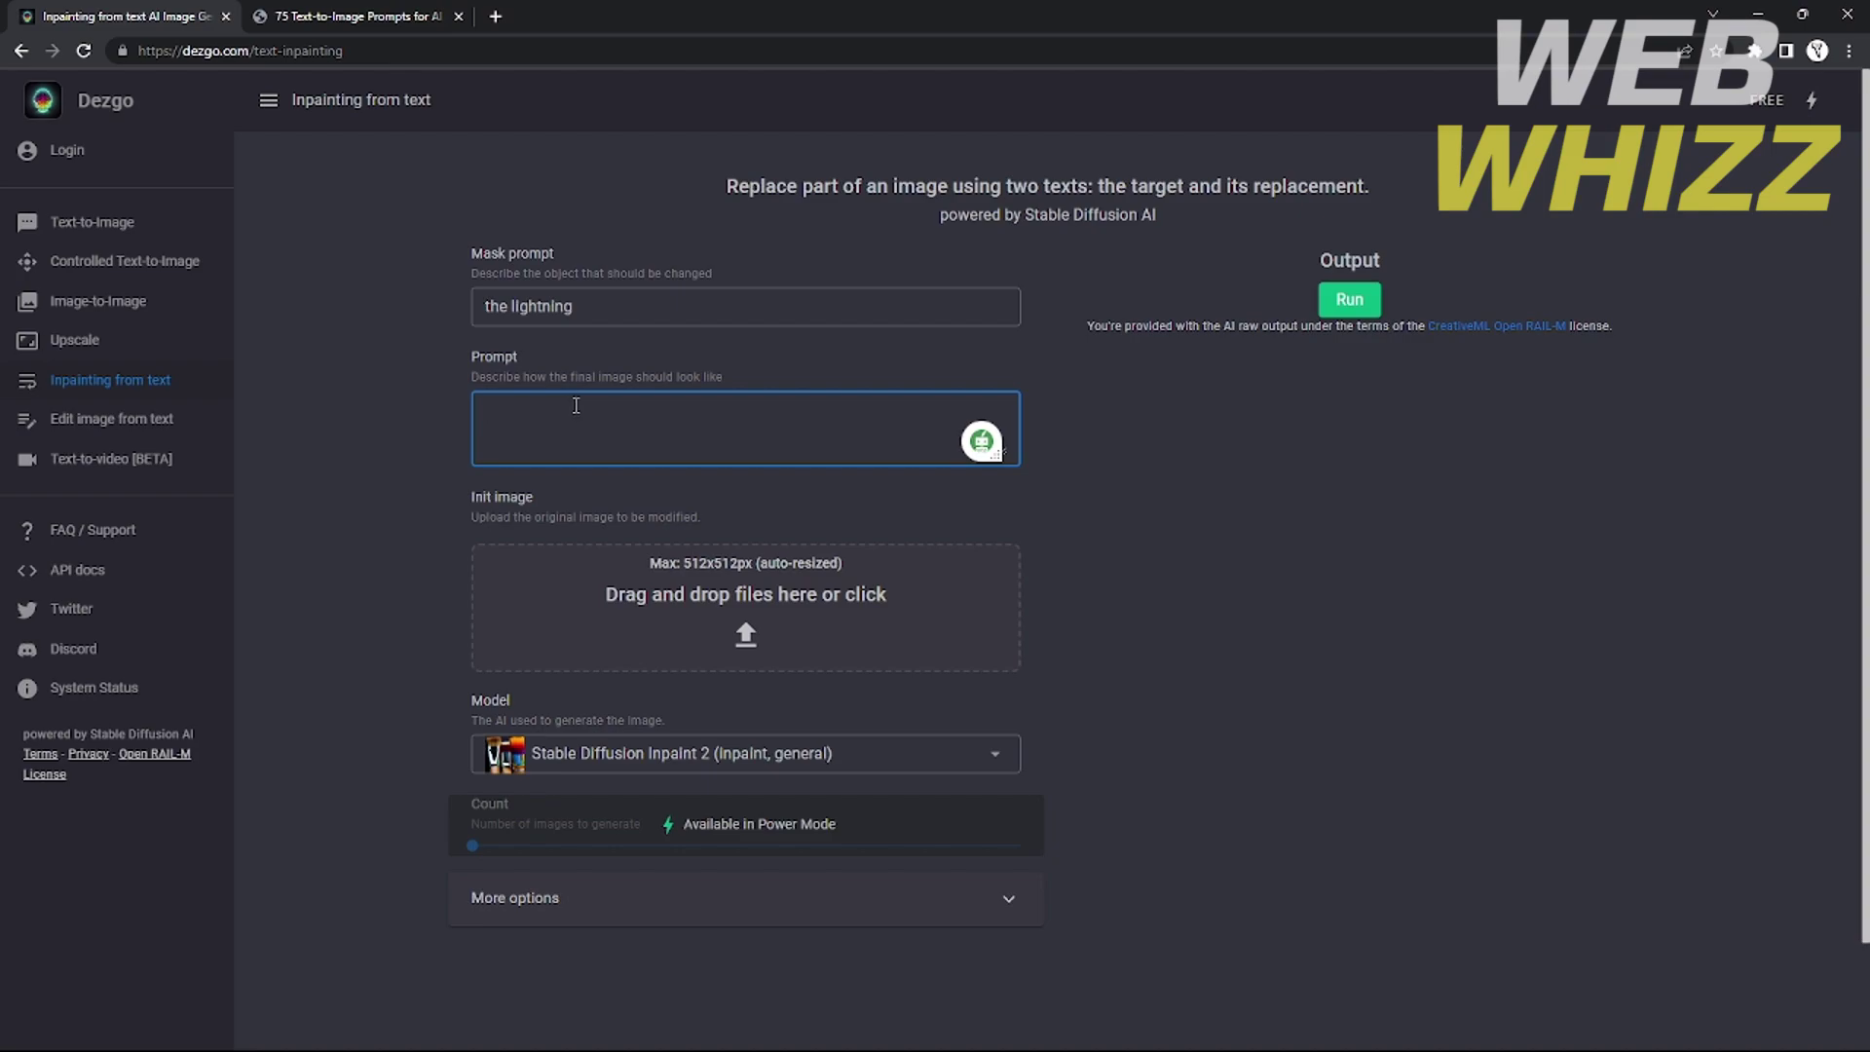
{"action": "type", "text": "chnage"}
{"action": "key", "text": "BackSpace"}
{"action": "key", "text": "BackSpace"}
{"action": "key", "text": "BackSpace"}
{"action": "type", "text": "ange it to water"}
Upload the downloaded black hole image as the inpainting init image and run the inpainting
{"action": "left_click", "coordinate": [648, 651]}
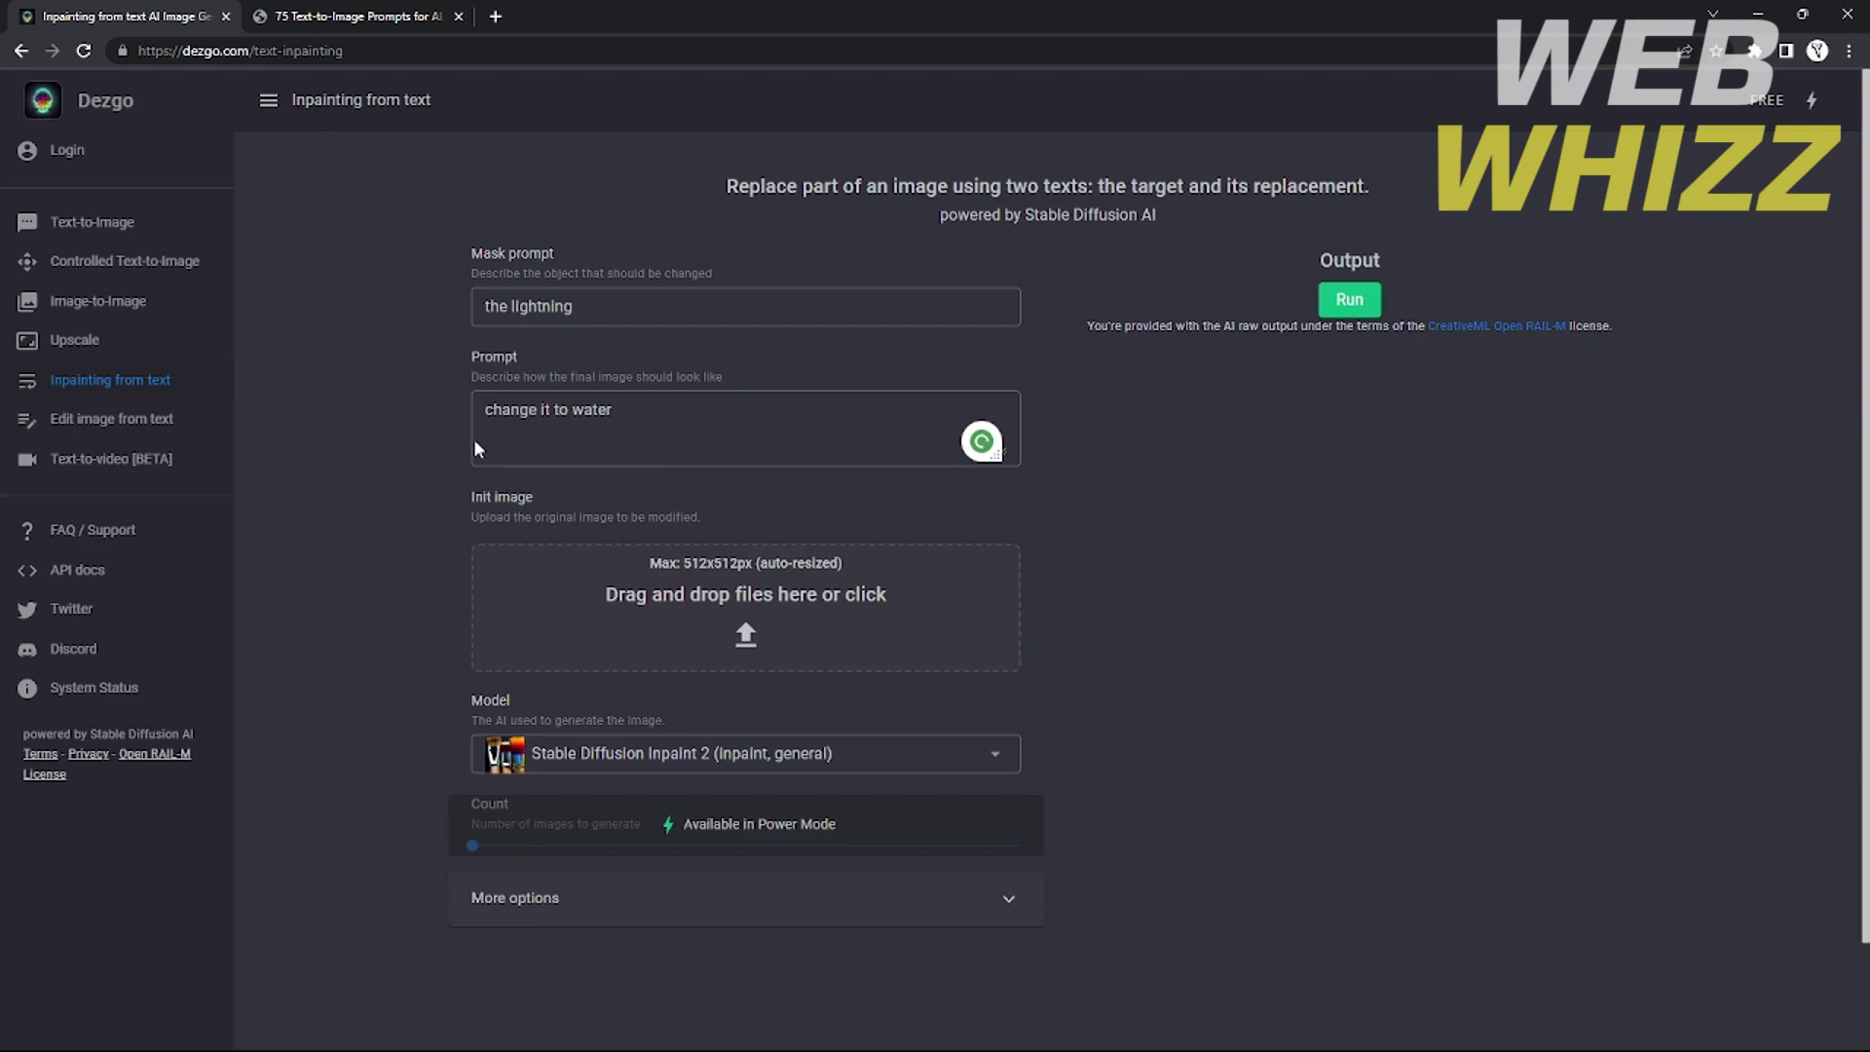
{"action": "left_click", "coordinate": [469, 508]}
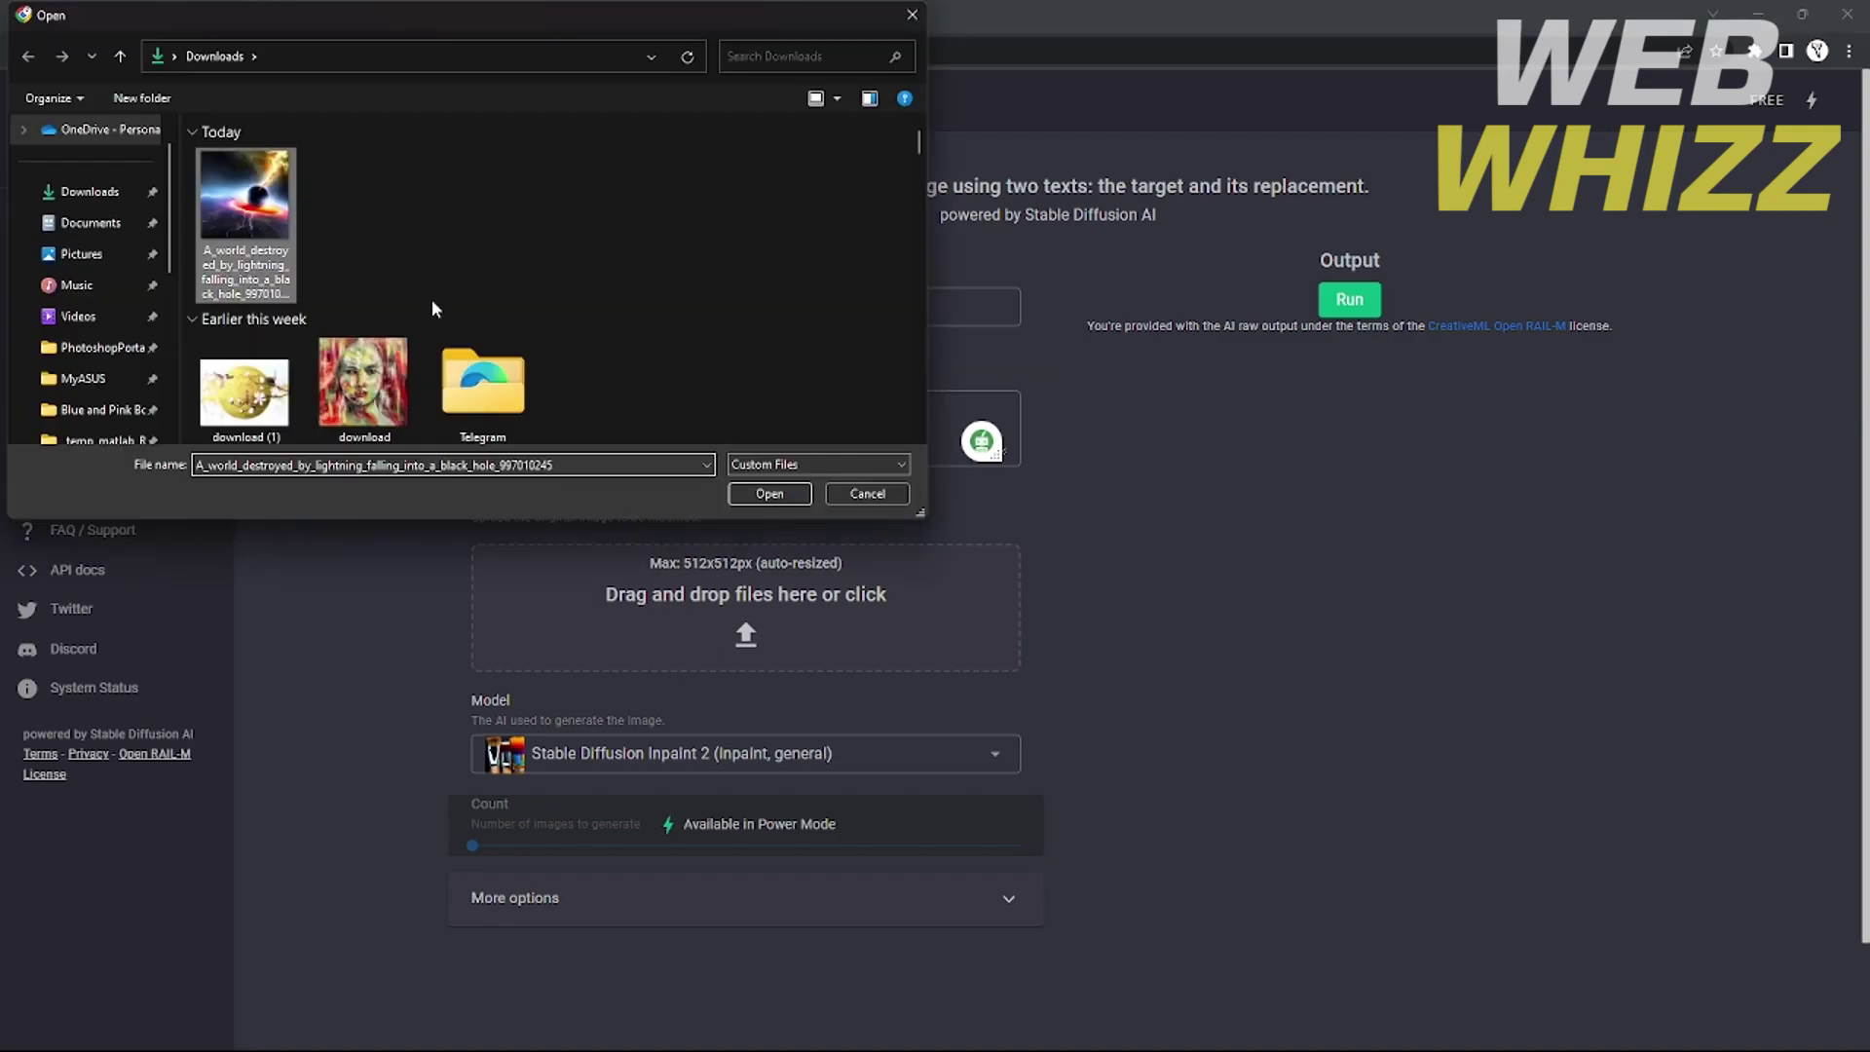
{"action": "left_click", "coordinate": [779, 493]}
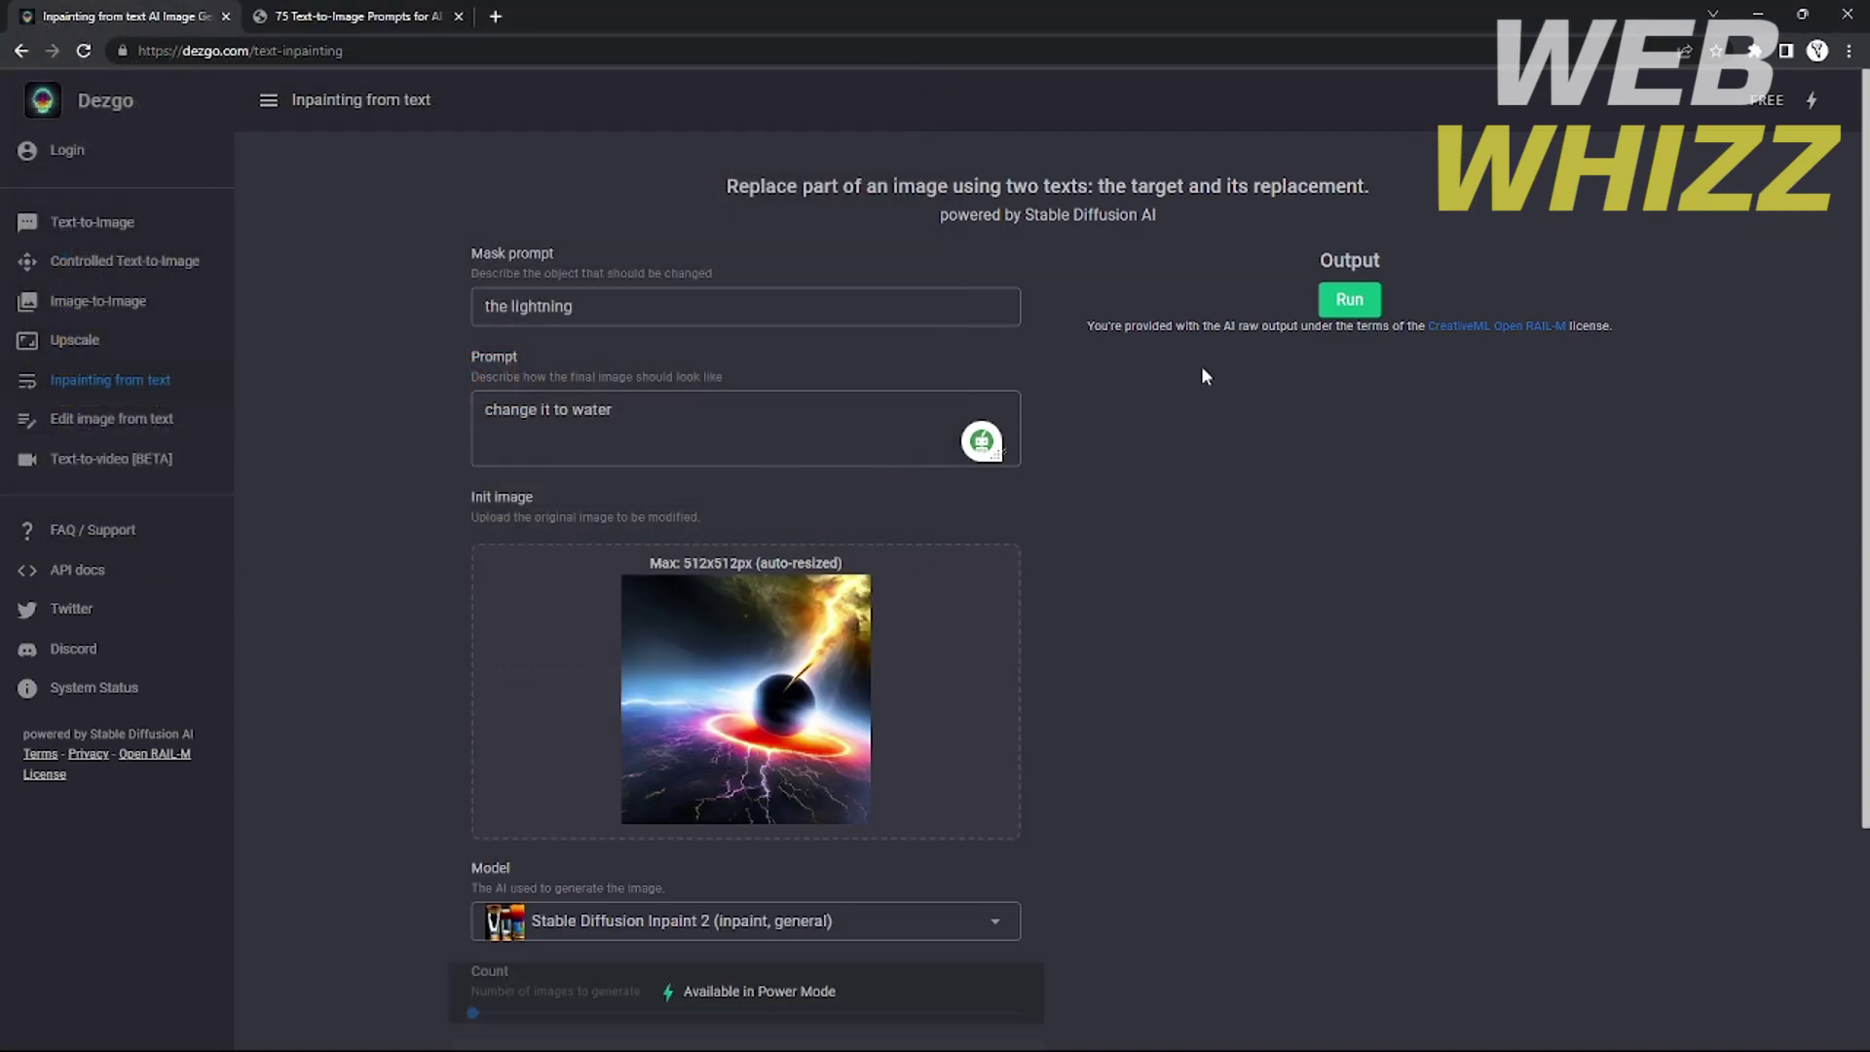
{"action": "left_click", "coordinate": [1353, 320]}
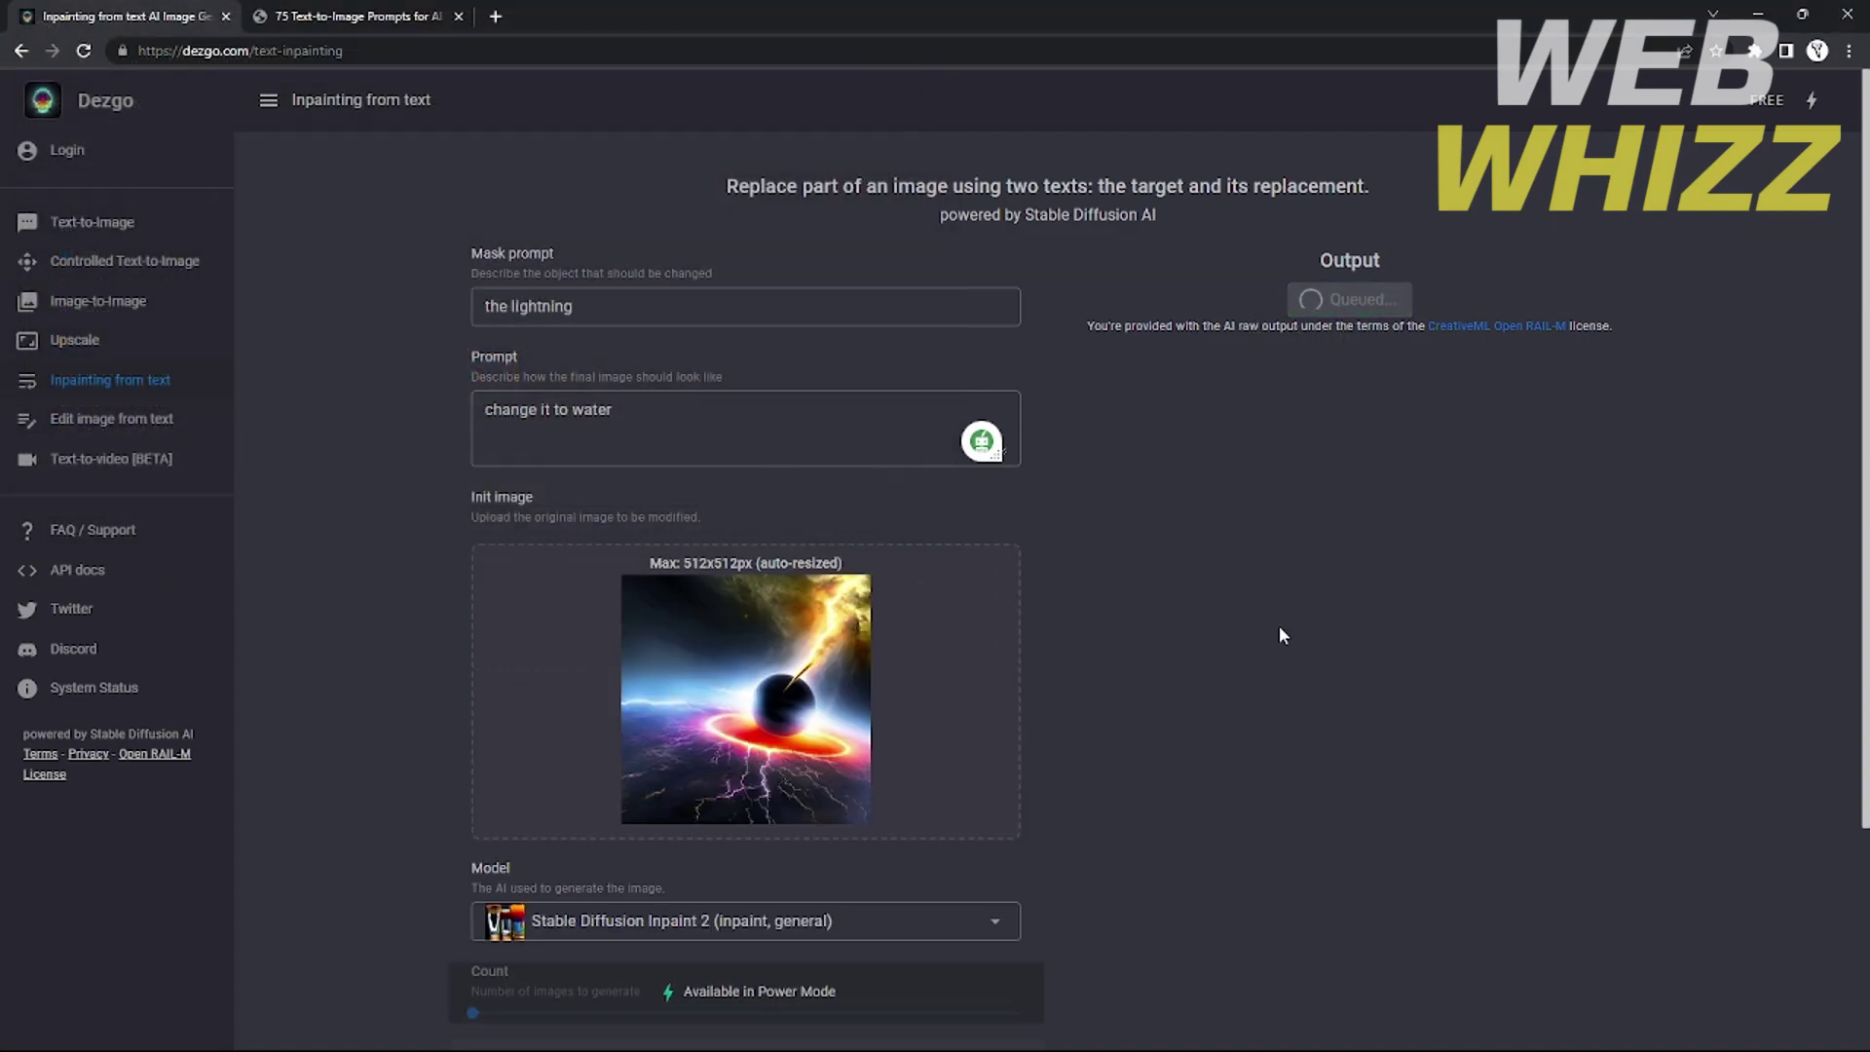
{"action": "scroll", "coordinate": [1279, 634], "scroll_direction": "down", "scroll_amount": 2}
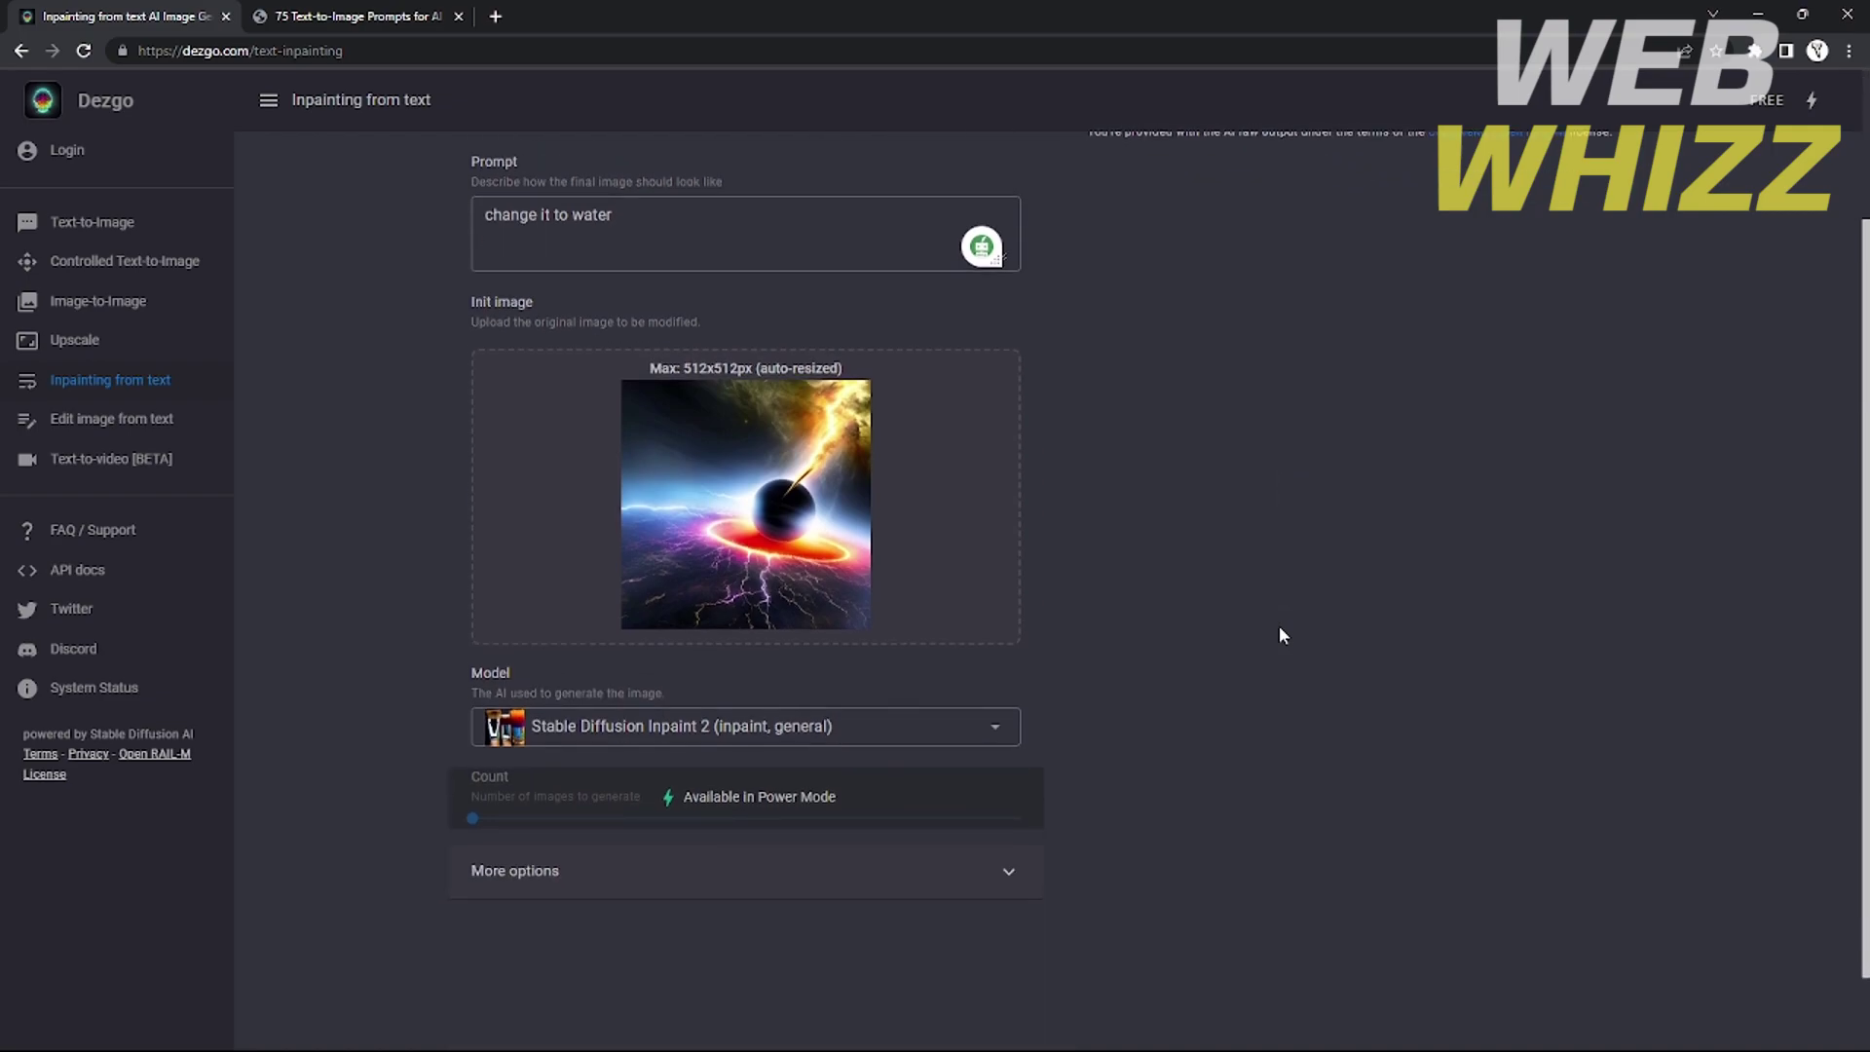
{"action": "scroll", "coordinate": [1280, 634], "scroll_direction": "up", "scroll_amount": 2}
{"action": "mouse_move", "coordinate": [999, 1047]}
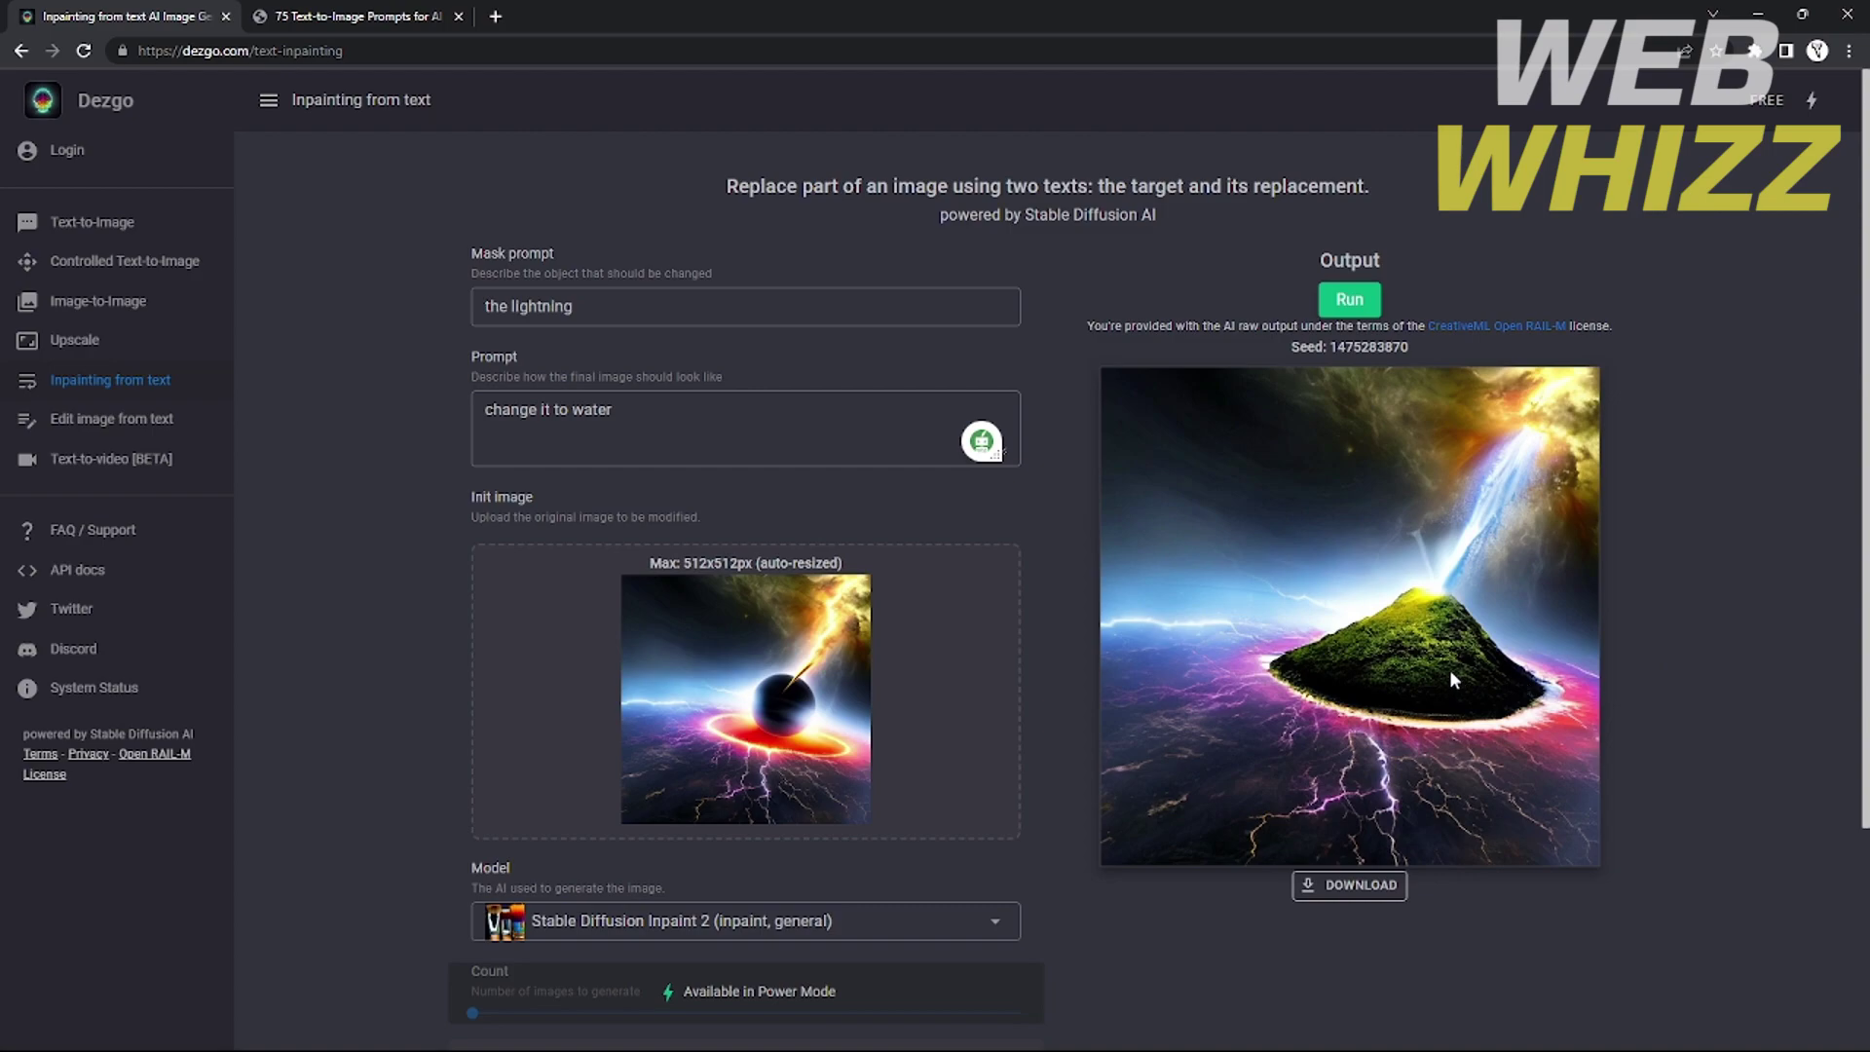
Review the available inpainting models, keeping Stable Diffusion Inpaint 2 (inpaint, general)
{"action": "scroll", "coordinate": [646, 780], "scroll_direction": "down", "scroll_amount": 3}
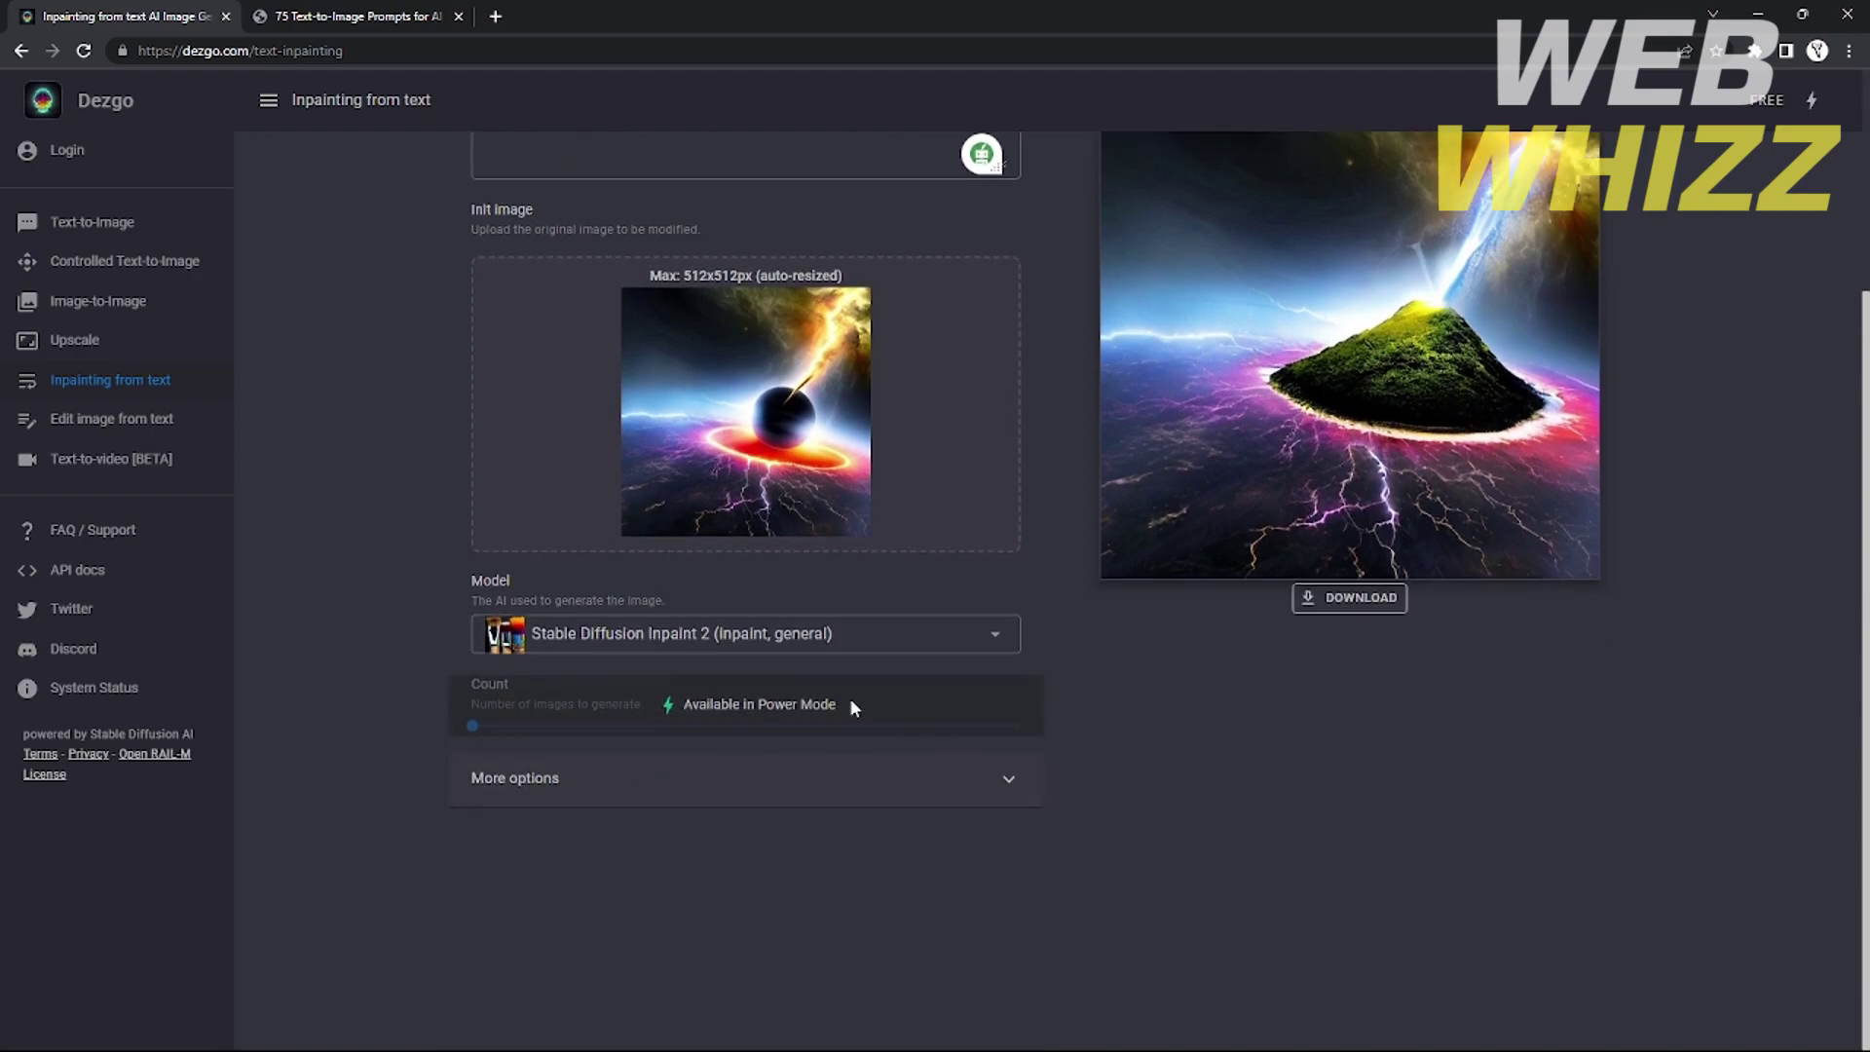
{"action": "left_click", "coordinate": [860, 638]}
{"action": "scroll", "coordinate": [813, 681], "scroll_direction": "up", "scroll_amount": 2}
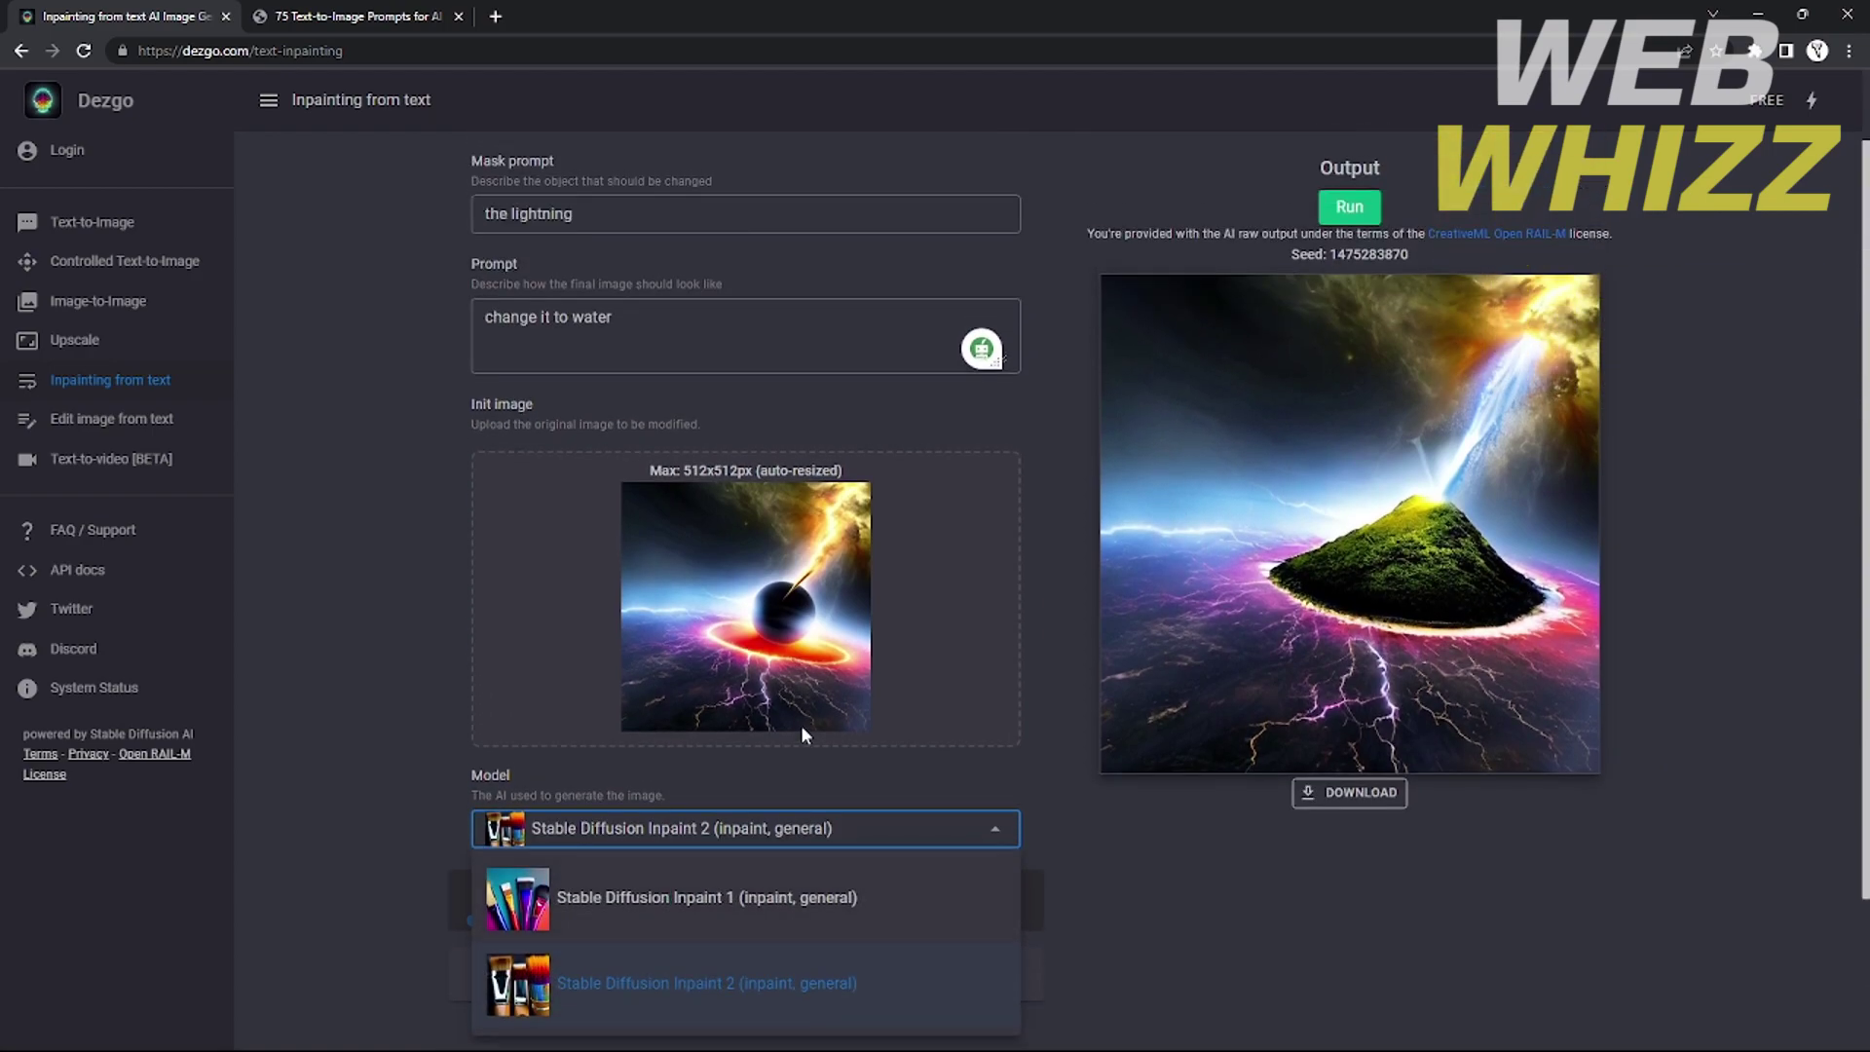
{"action": "left_click", "coordinate": [814, 825]}
{"action": "scroll", "coordinate": [1363, 652], "scroll_direction": "up", "scroll_amount": 1}
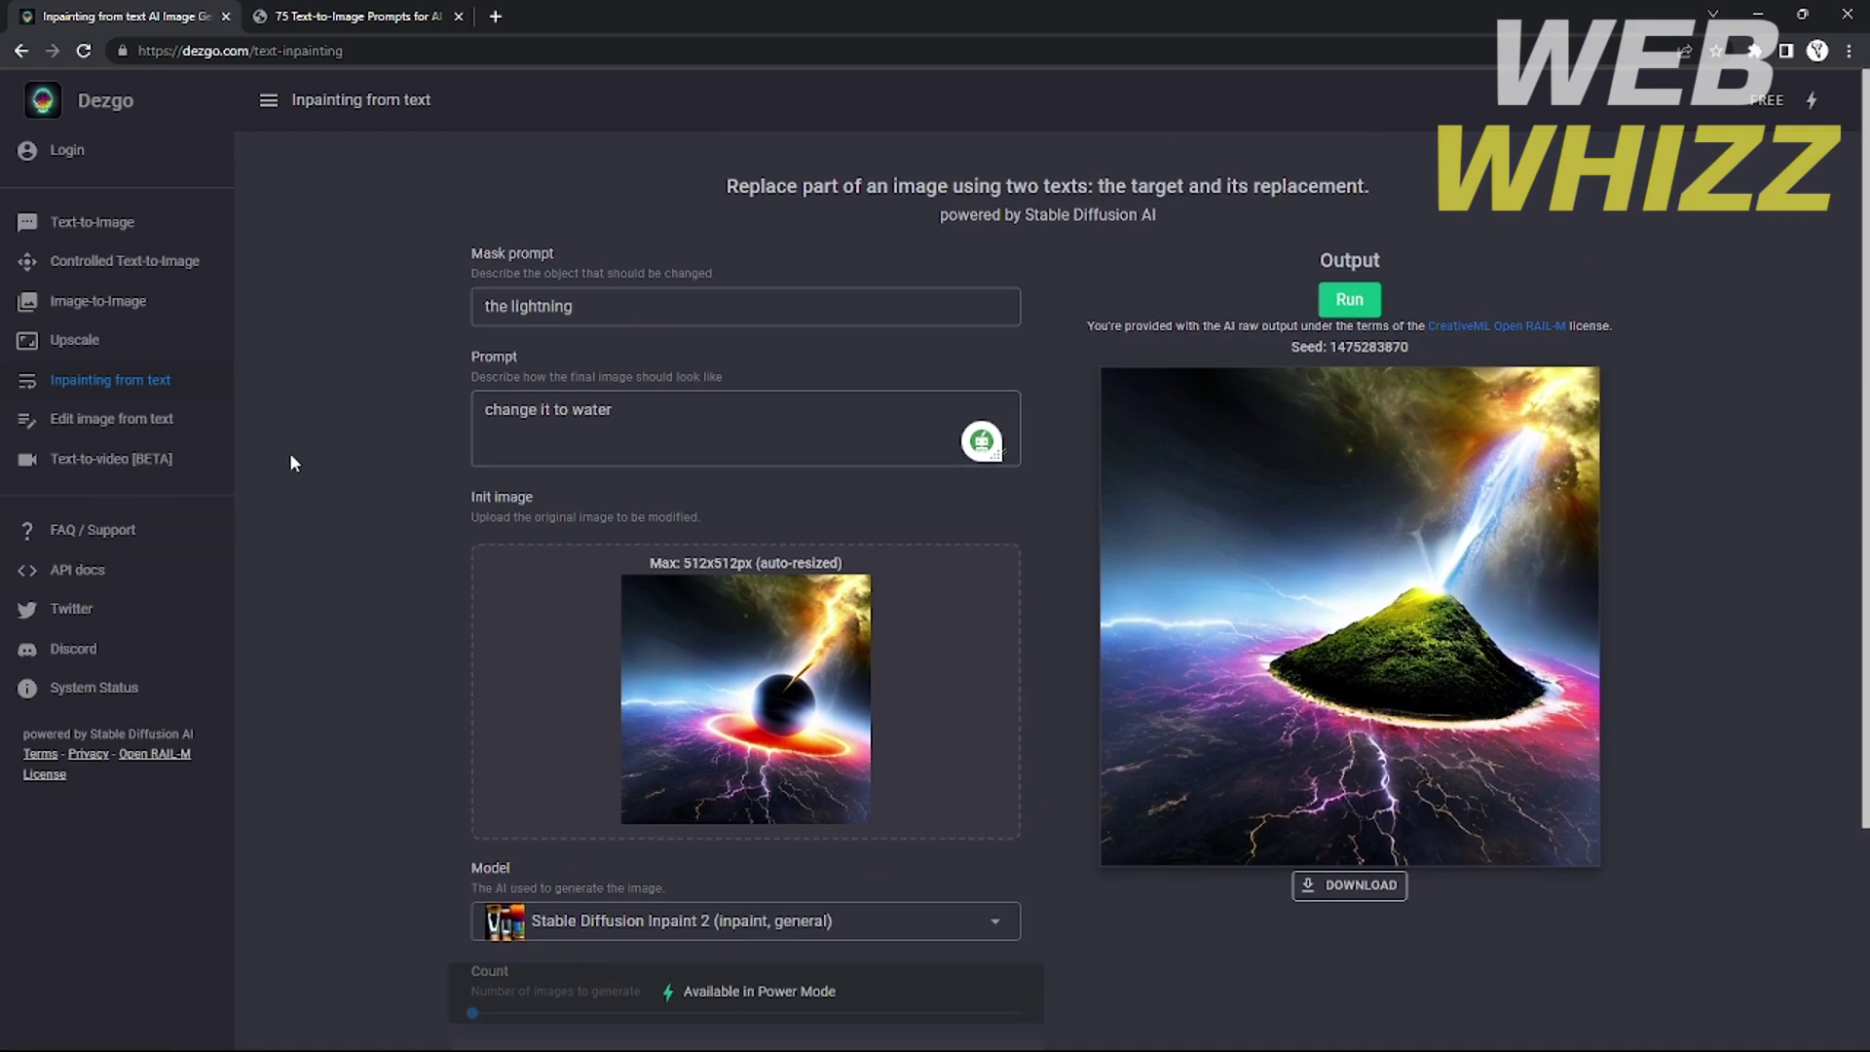
View the Edit image from text page and return to the Text-to-Image prompt
{"action": "left_click", "coordinate": [109, 419]}
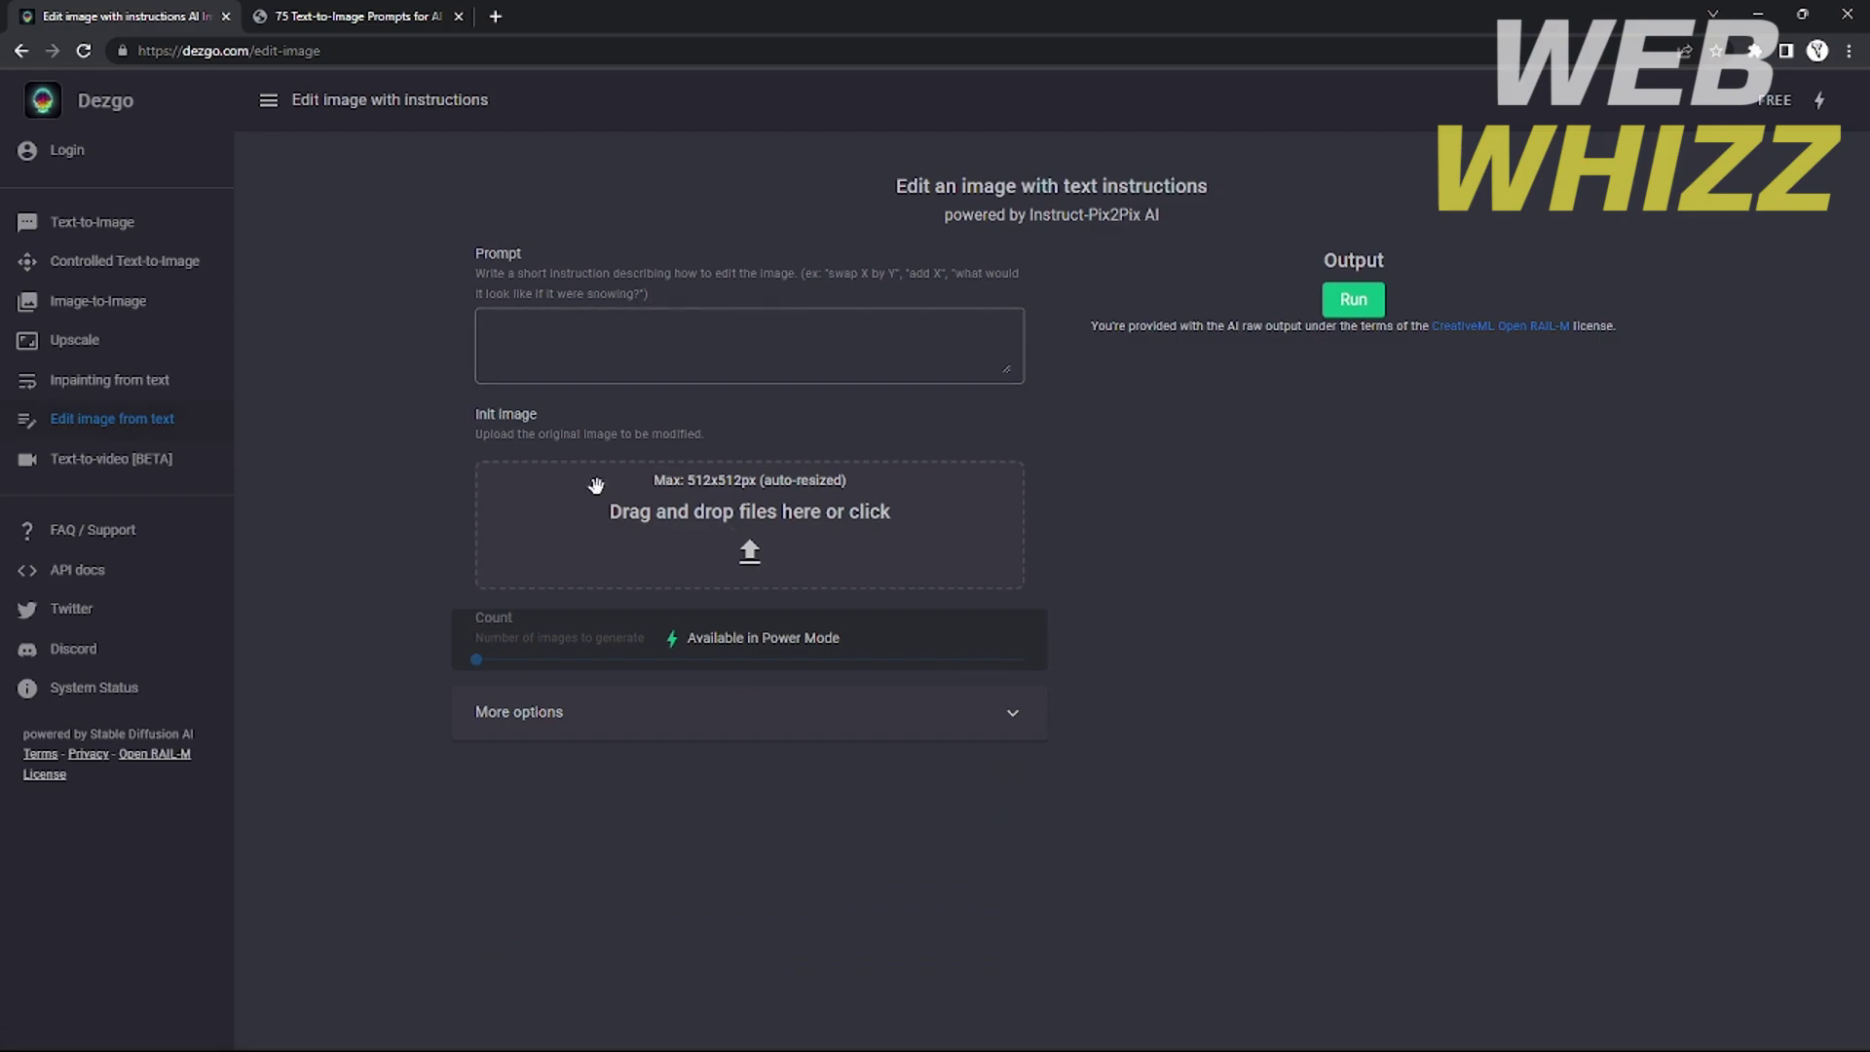
{"action": "left_click", "coordinate": [96, 226]}
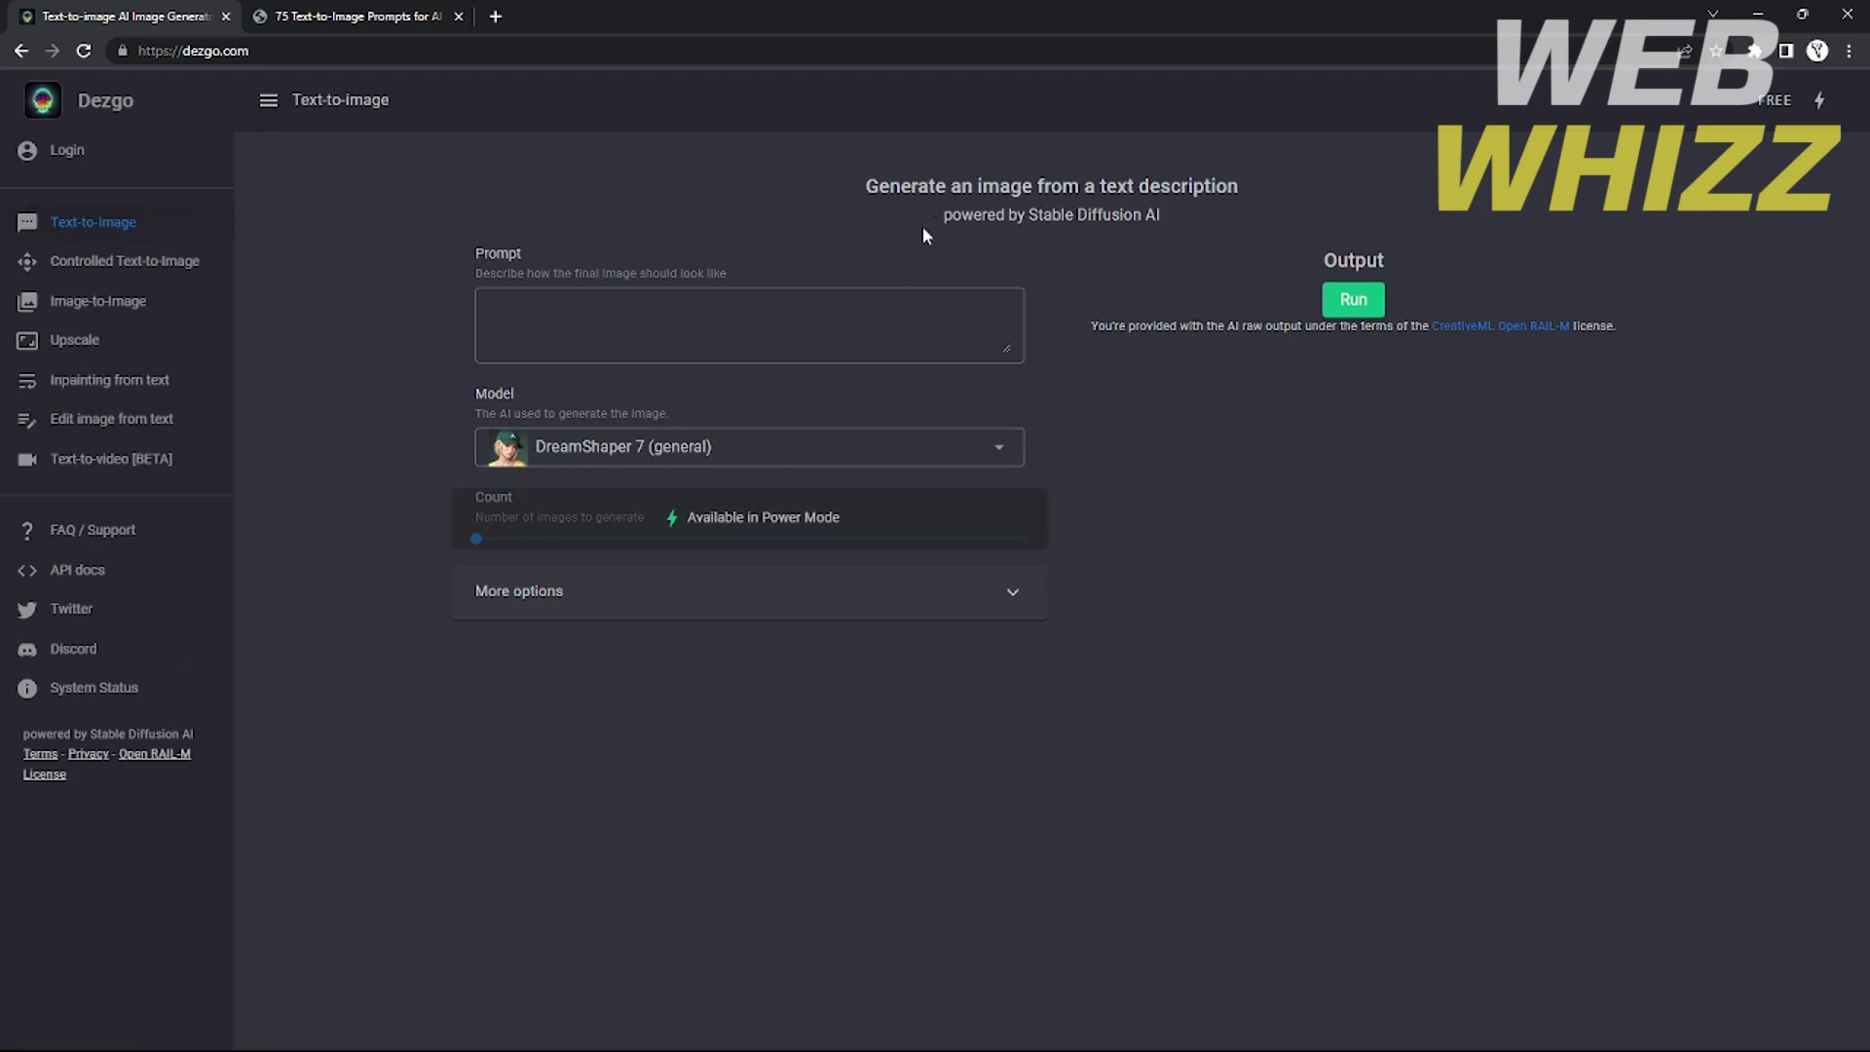
{"action": "left_click", "coordinate": [927, 313]}
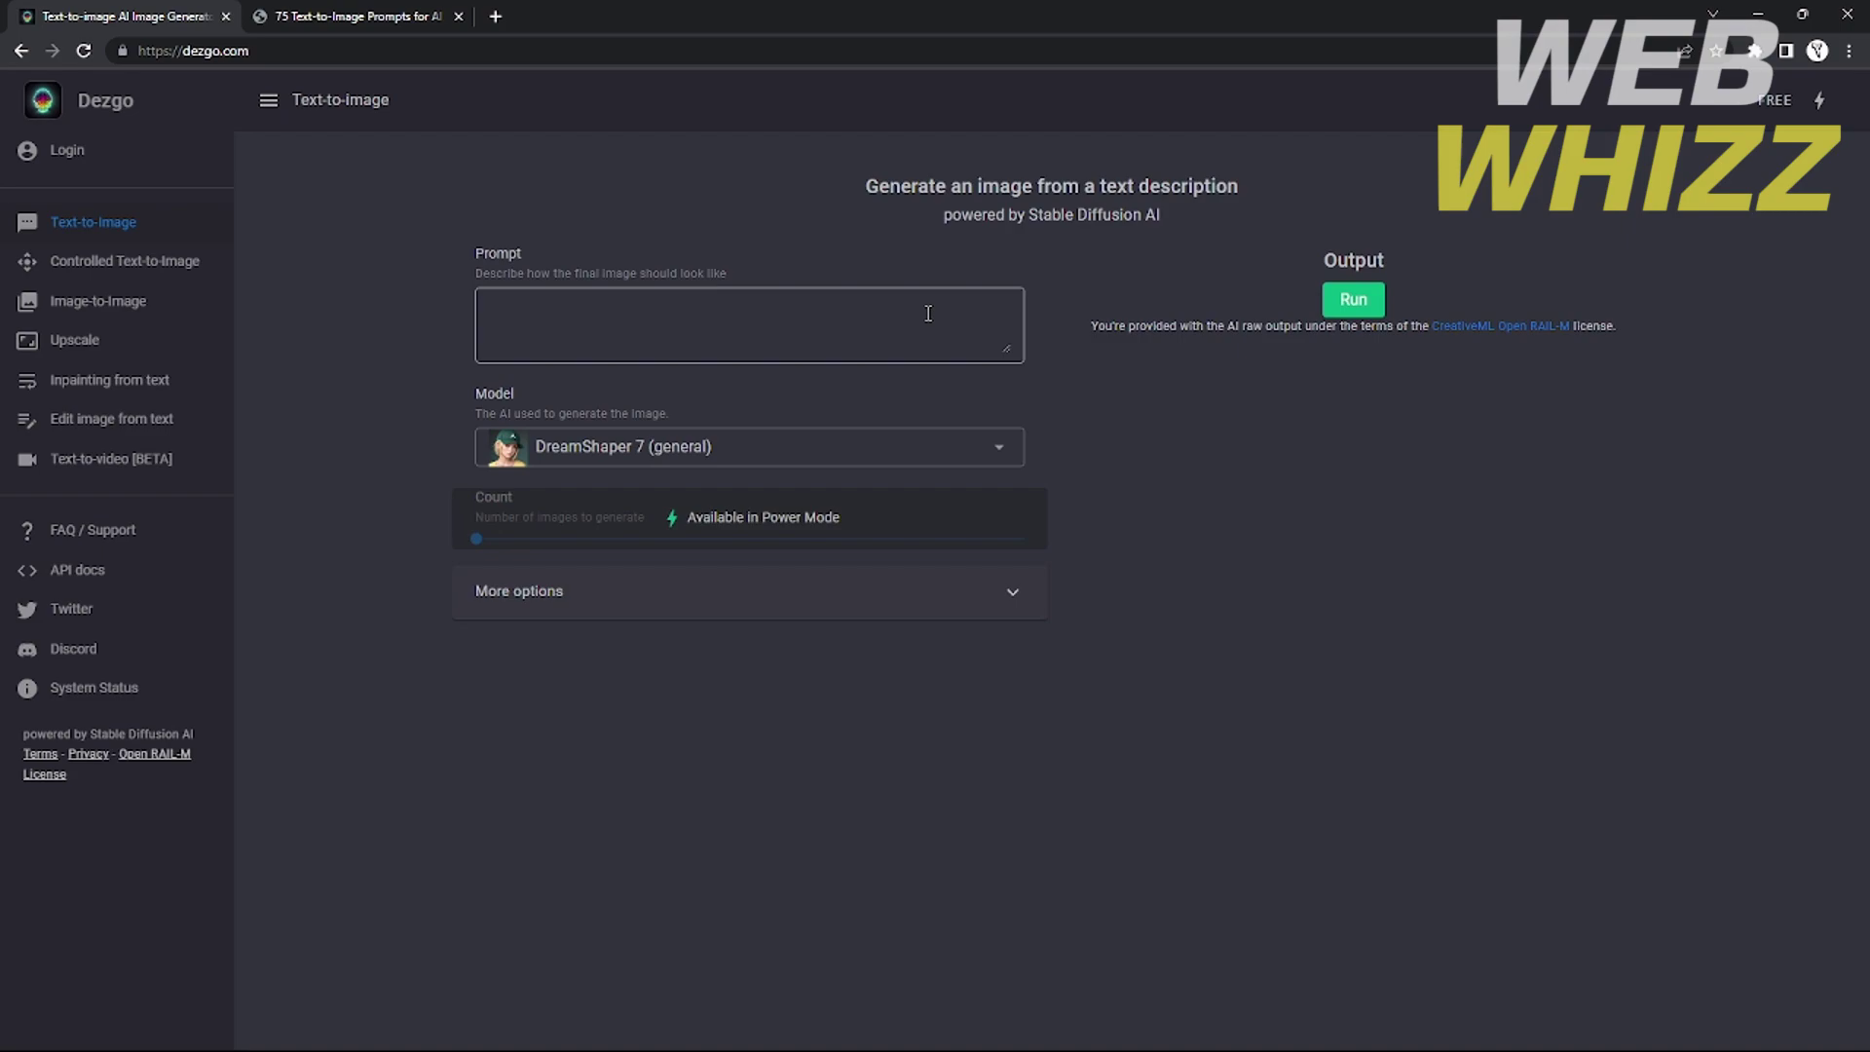
Open the Login page and examine the Power Mode benefits and the gallery of AI models
{"action": "left_click", "coordinate": [64, 150]}
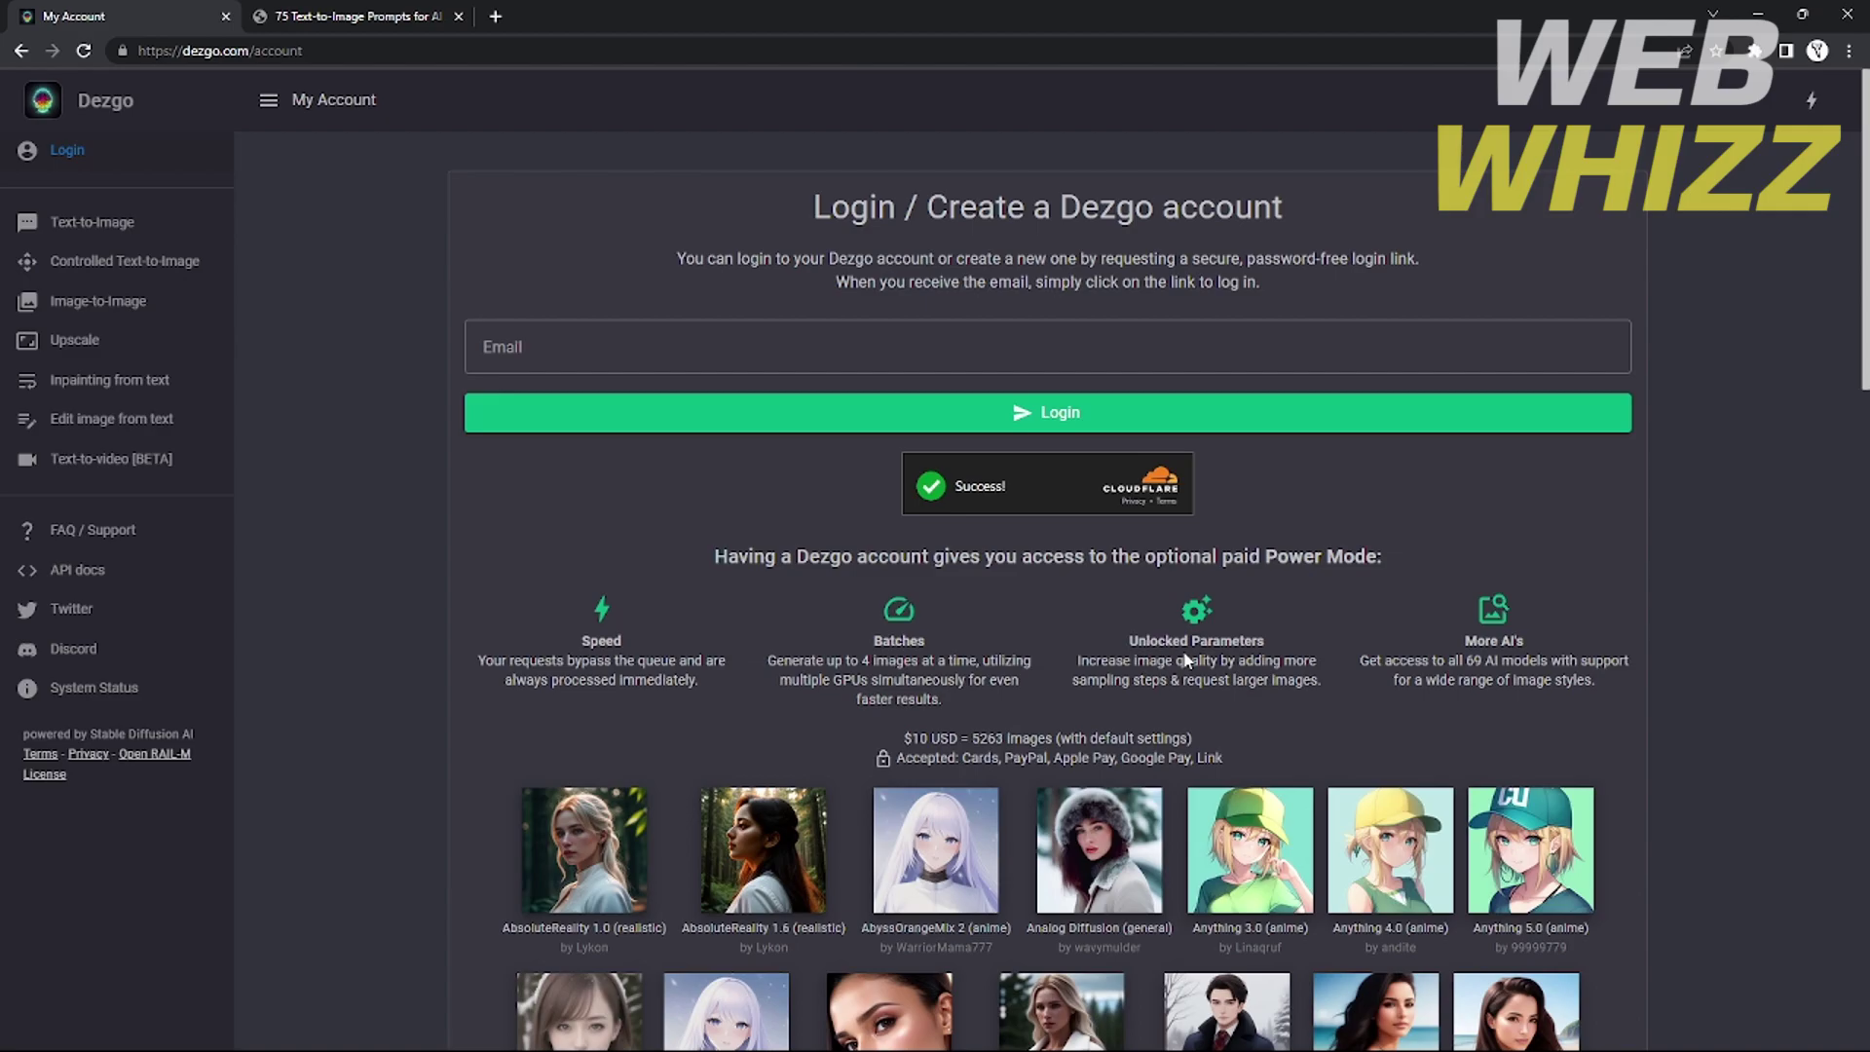
{"action": "scroll", "coordinate": [1186, 660], "scroll_direction": "down", "scroll_amount": 14}
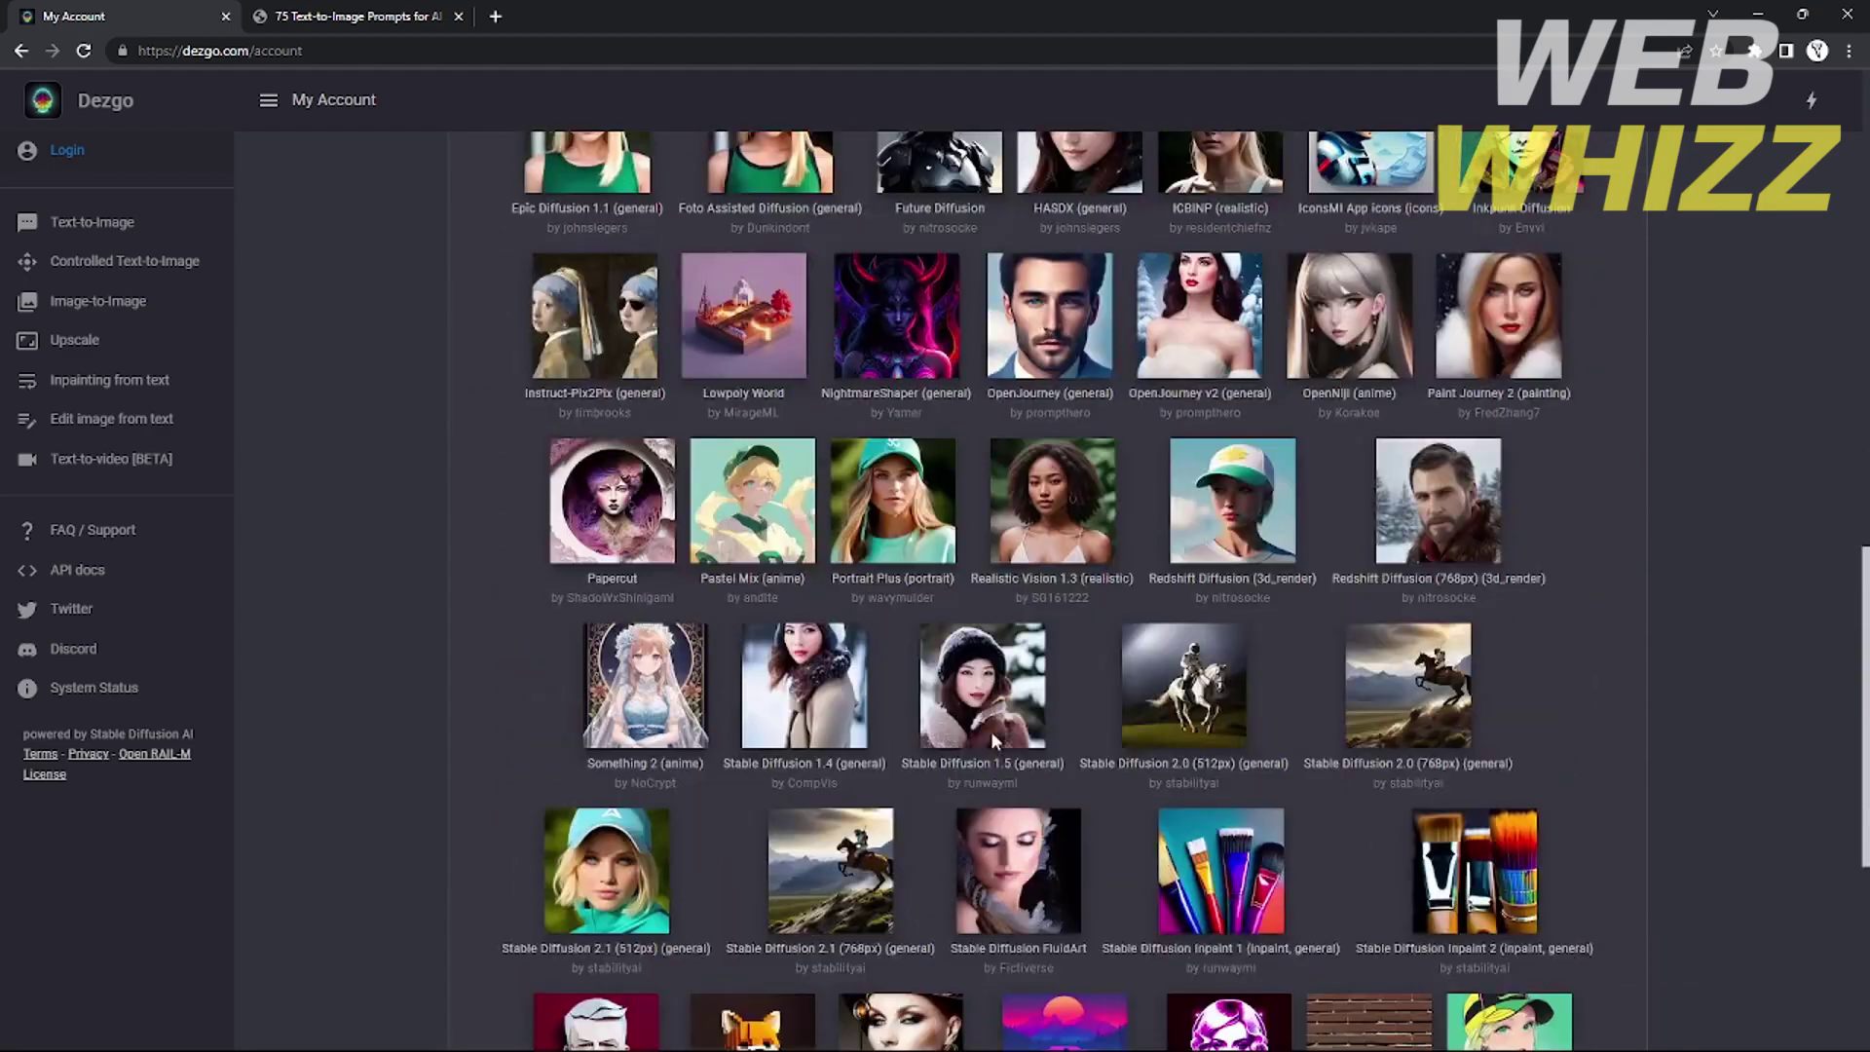
{"action": "left_click_drag", "start_coordinate": [1865, 925], "coordinate": [1865, 278]}
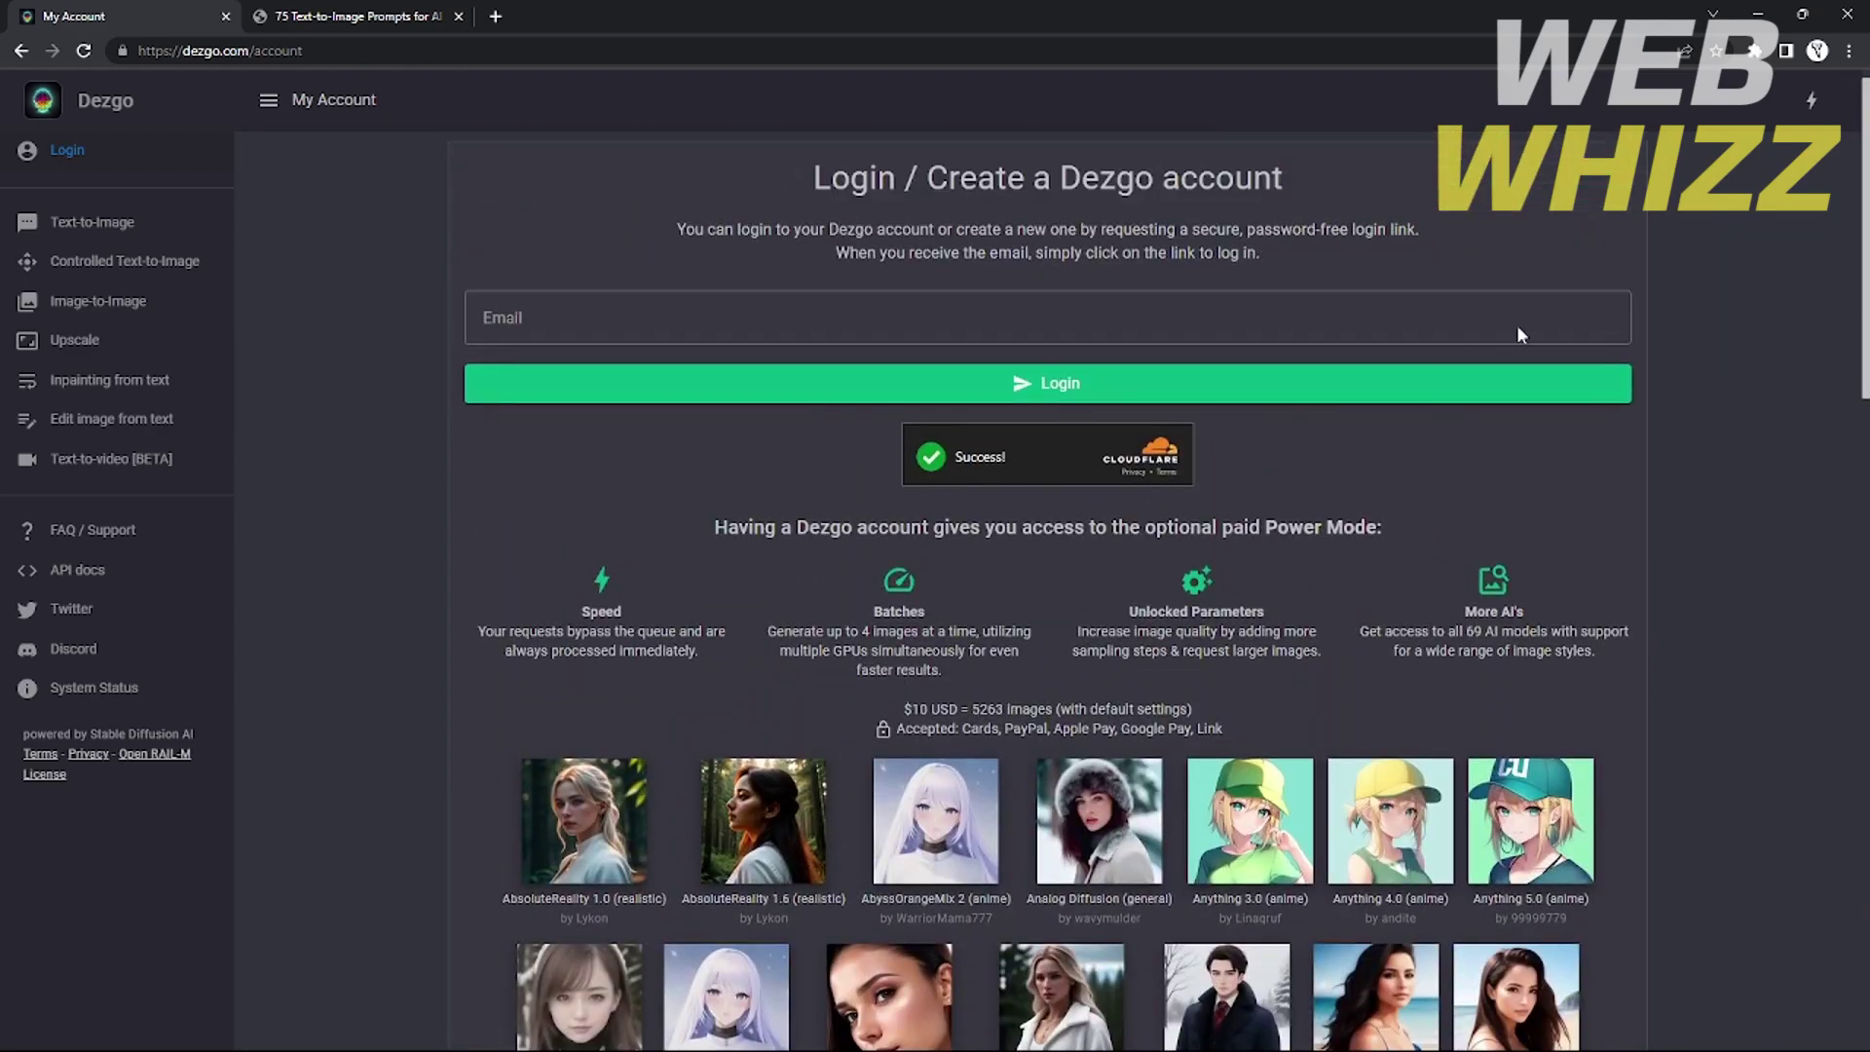
{"action": "scroll", "coordinate": [1472, 361], "scroll_direction": "up", "scroll_amount": 1}
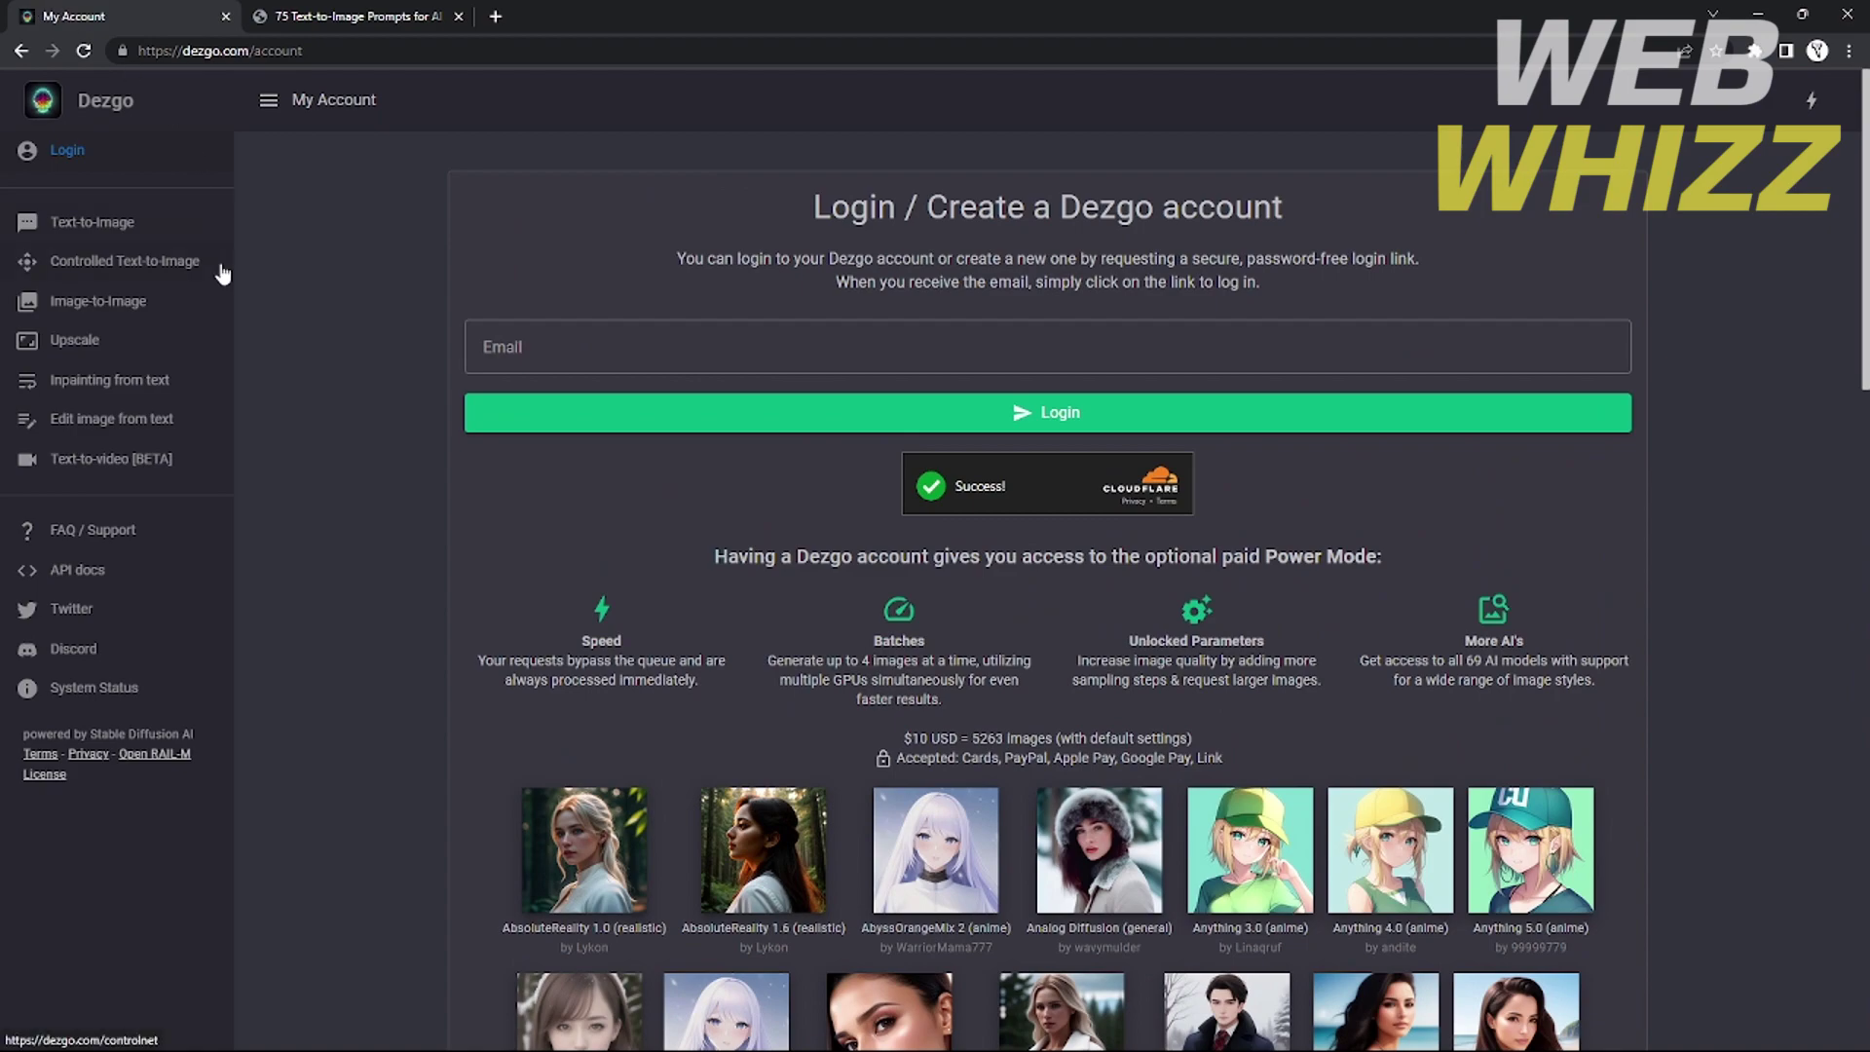